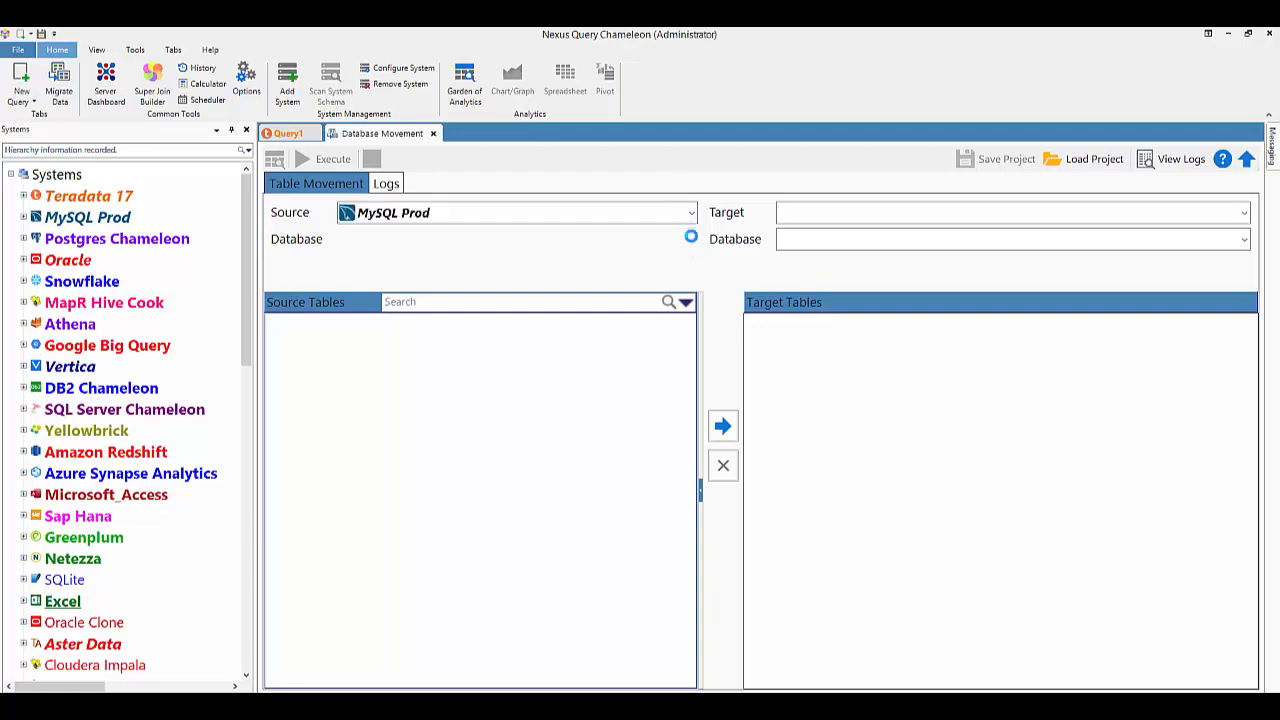
Set the MySQL Prod source database to sql_class and the target to Postgres Chameleon with database postgres and schema sql_destination
left_click(681, 258)
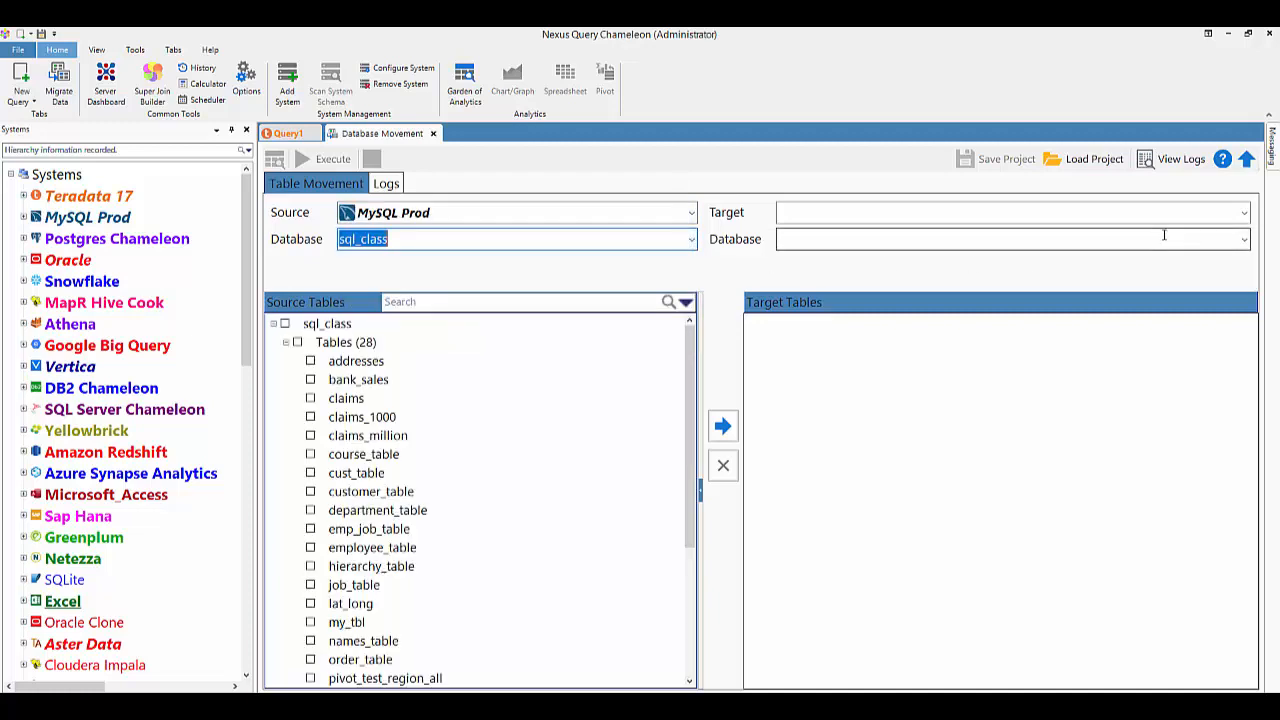
left_click(1245, 213)
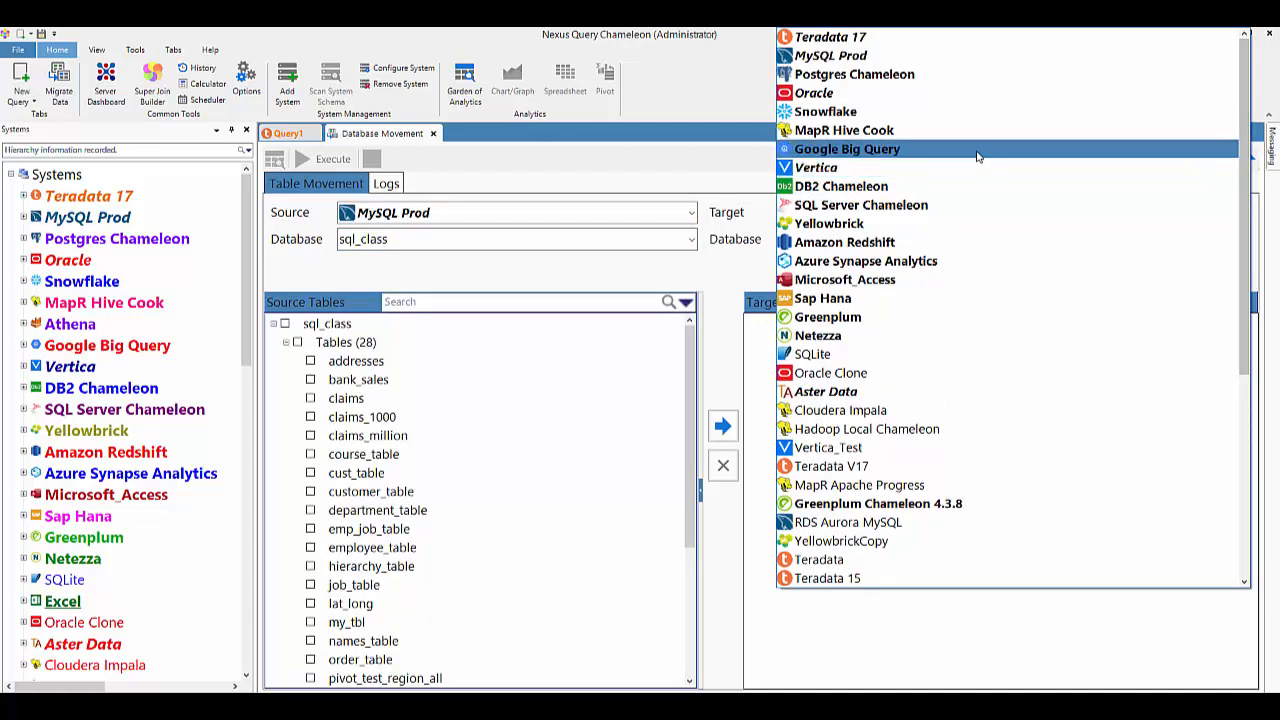
left_click(956, 75)
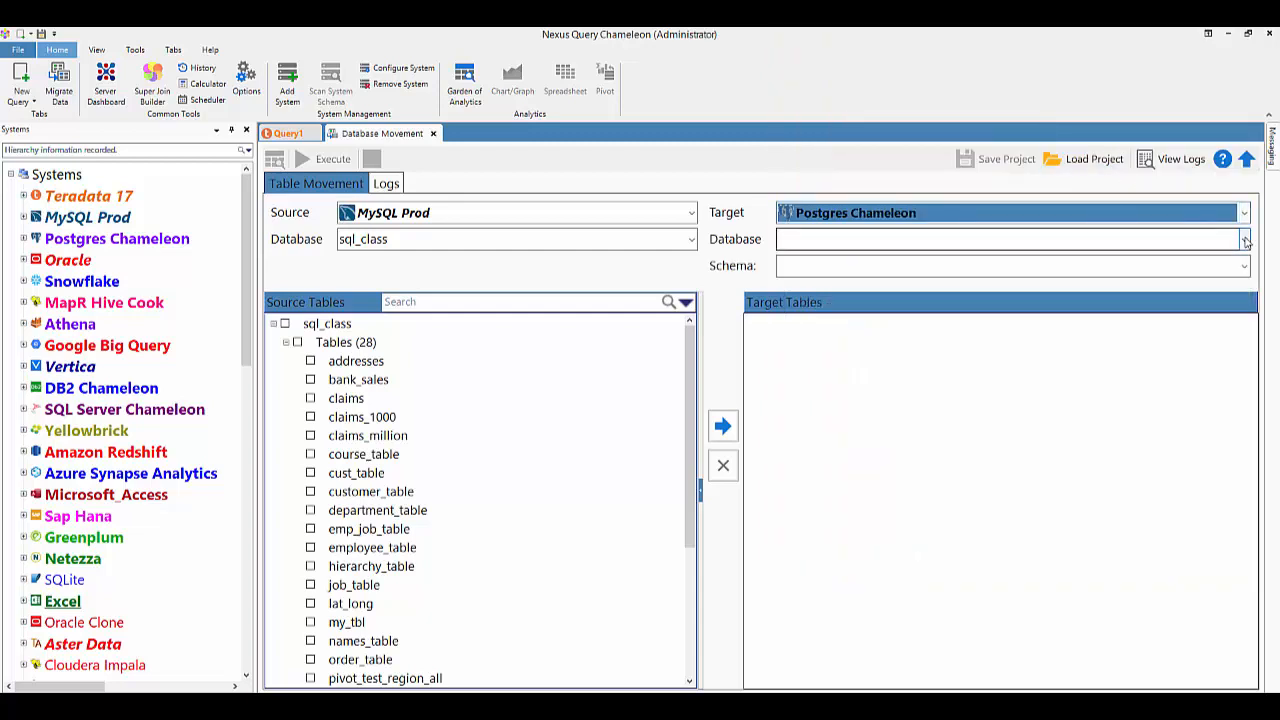
left_click(1240, 240)
left_click(1236, 260)
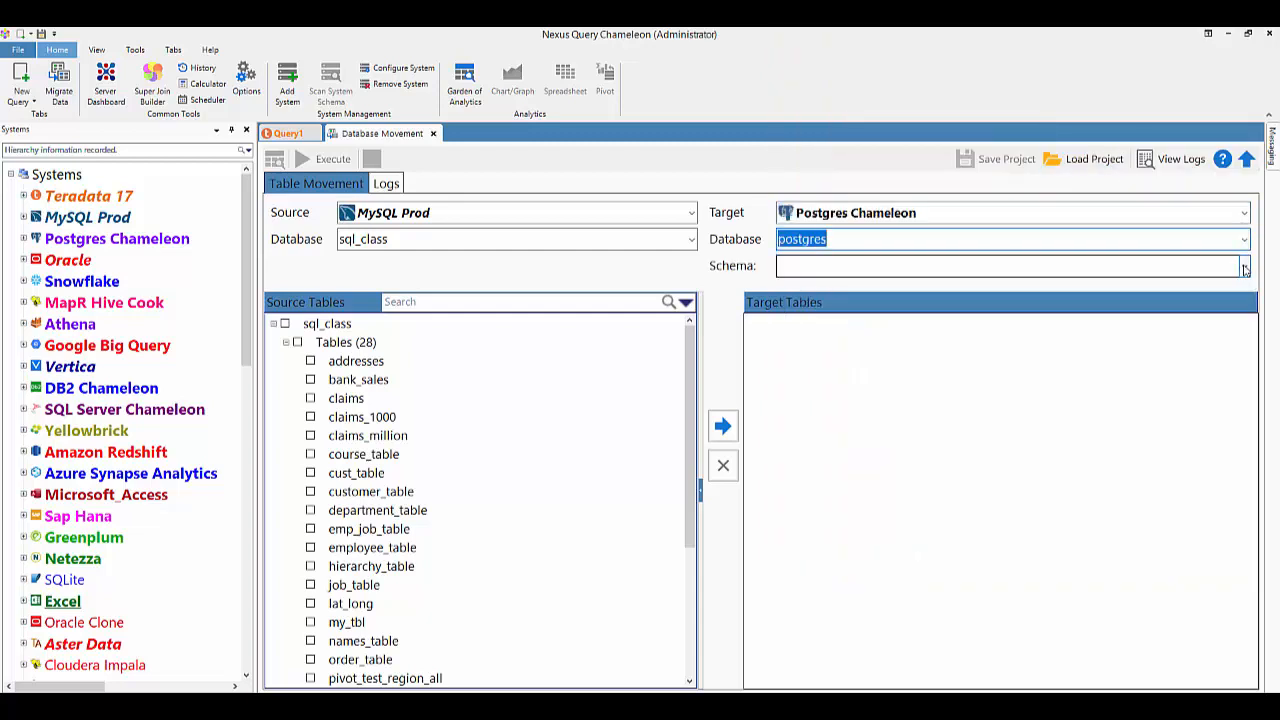
left_click(1244, 266)
left_click(1243, 287)
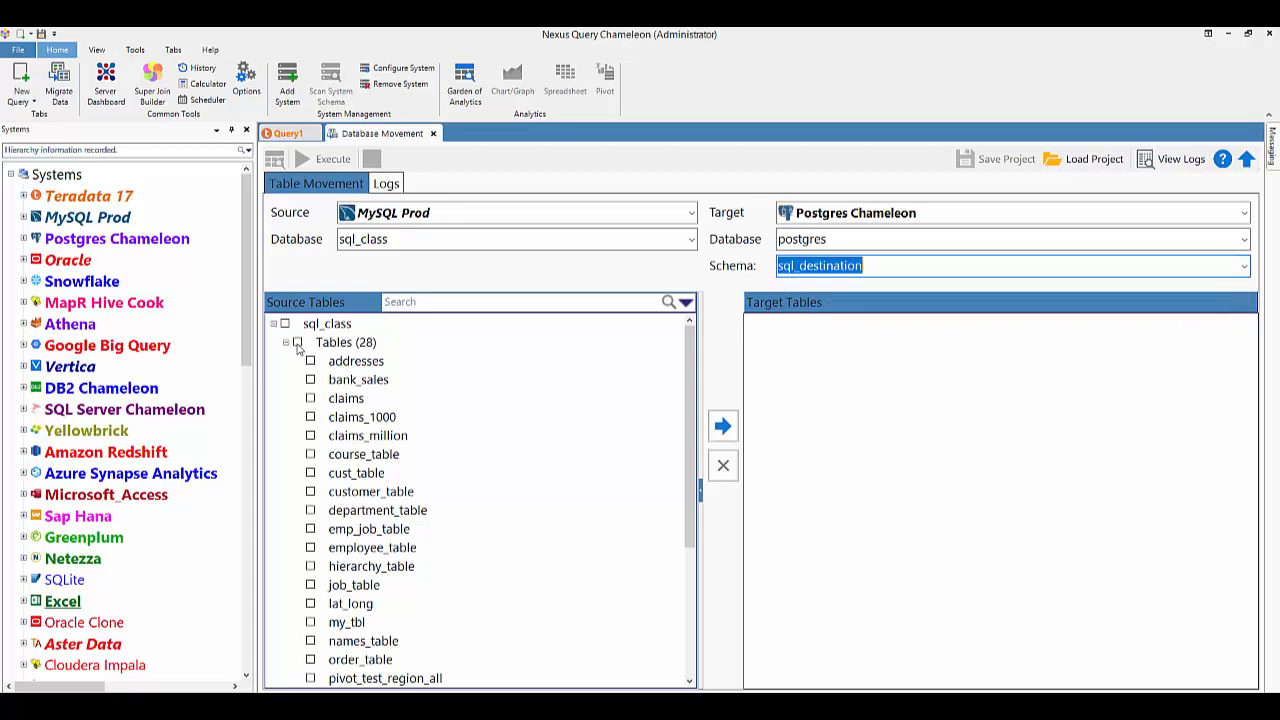
Add all sql_class source tables except claims_million to the target tables
left_click(297, 343)
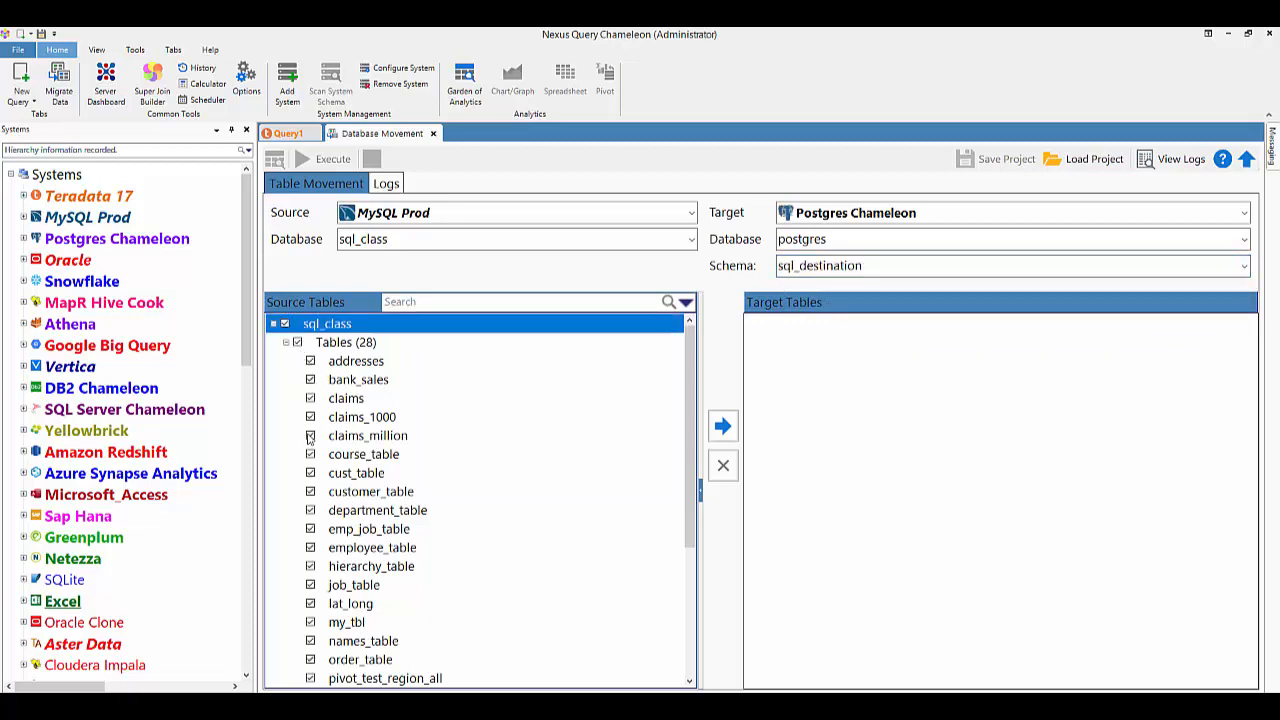
left_click(310, 436)
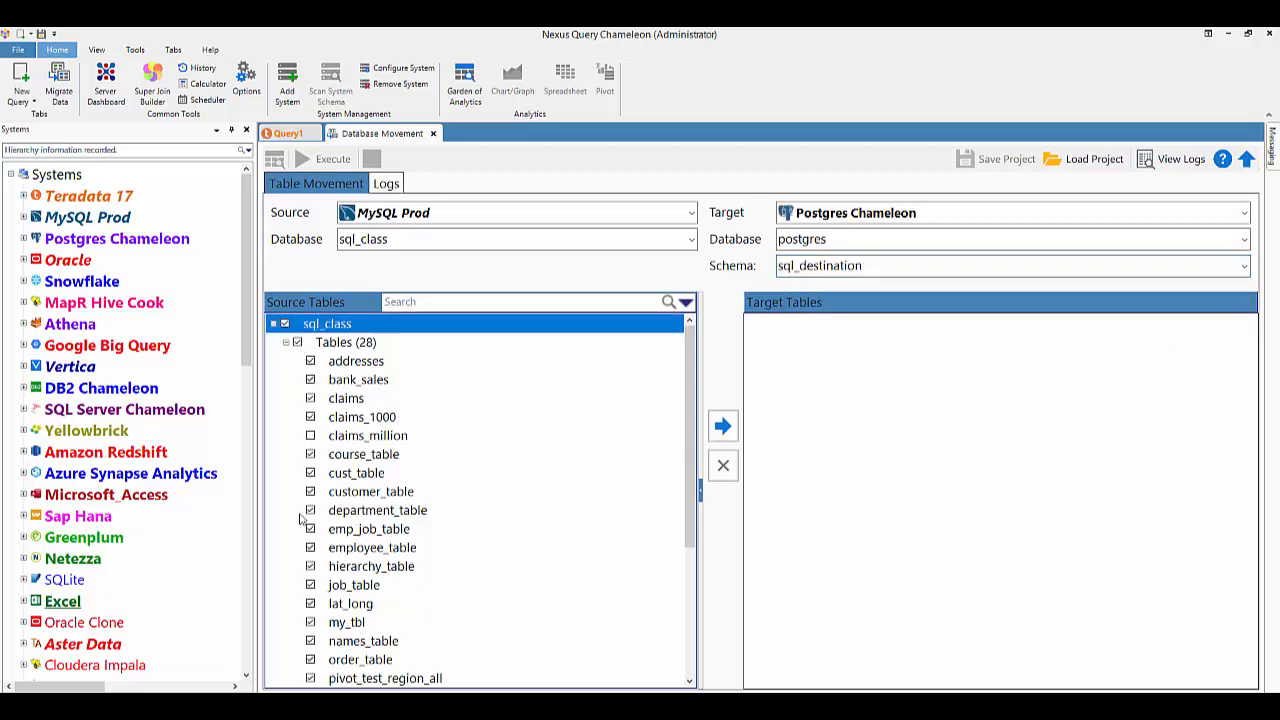
left_click(724, 427)
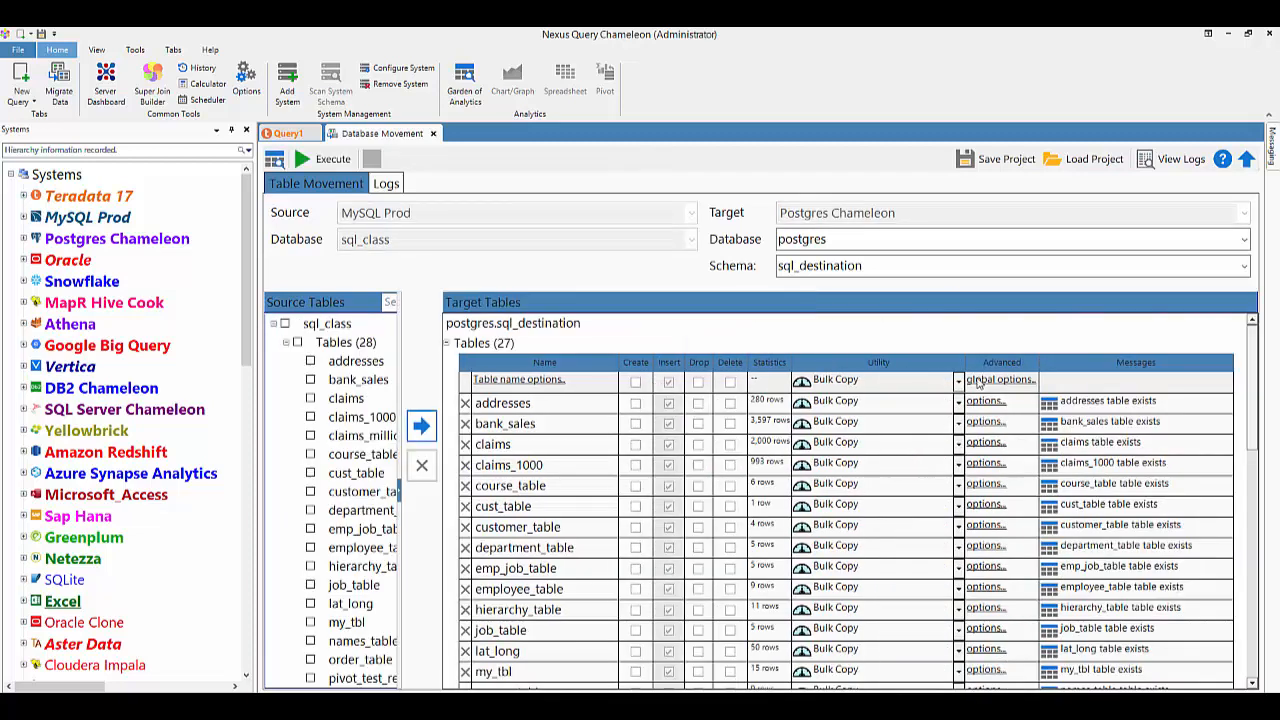
Choose Bulk Copy with the Drop and Create options for all target tables and execute the migration
left_click(958, 381)
left_click(880, 402)
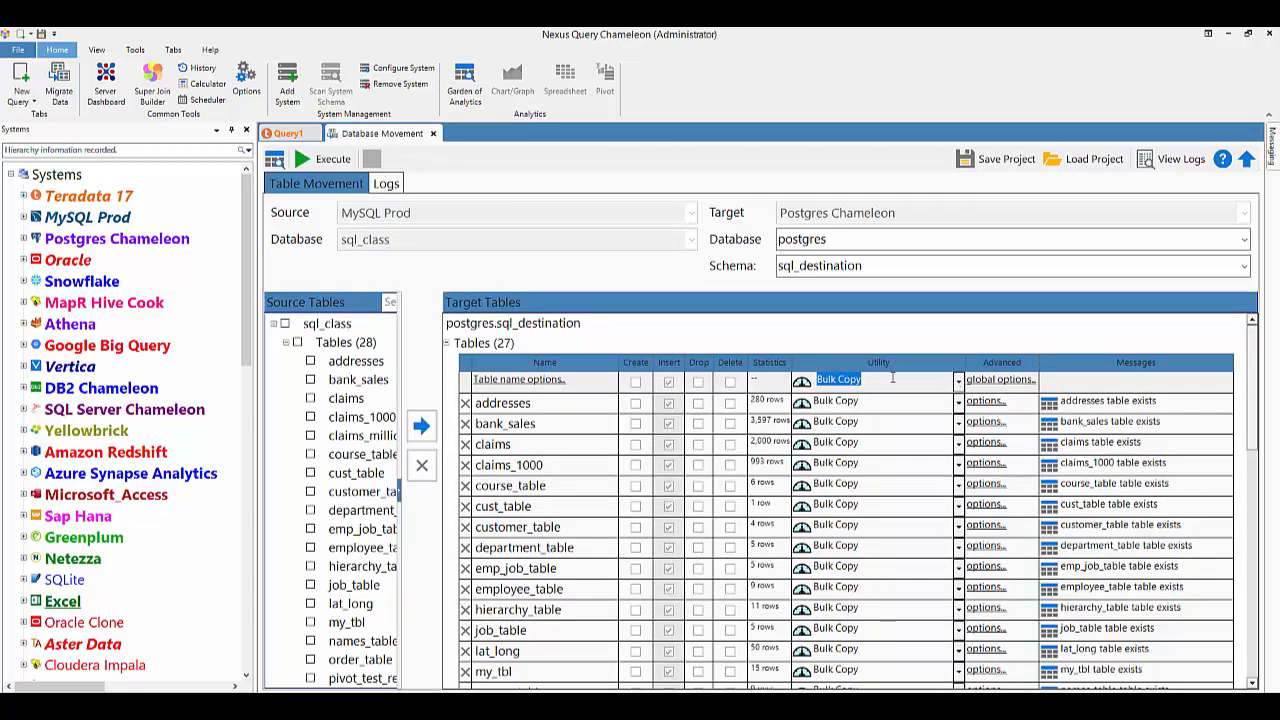
left_click(699, 383)
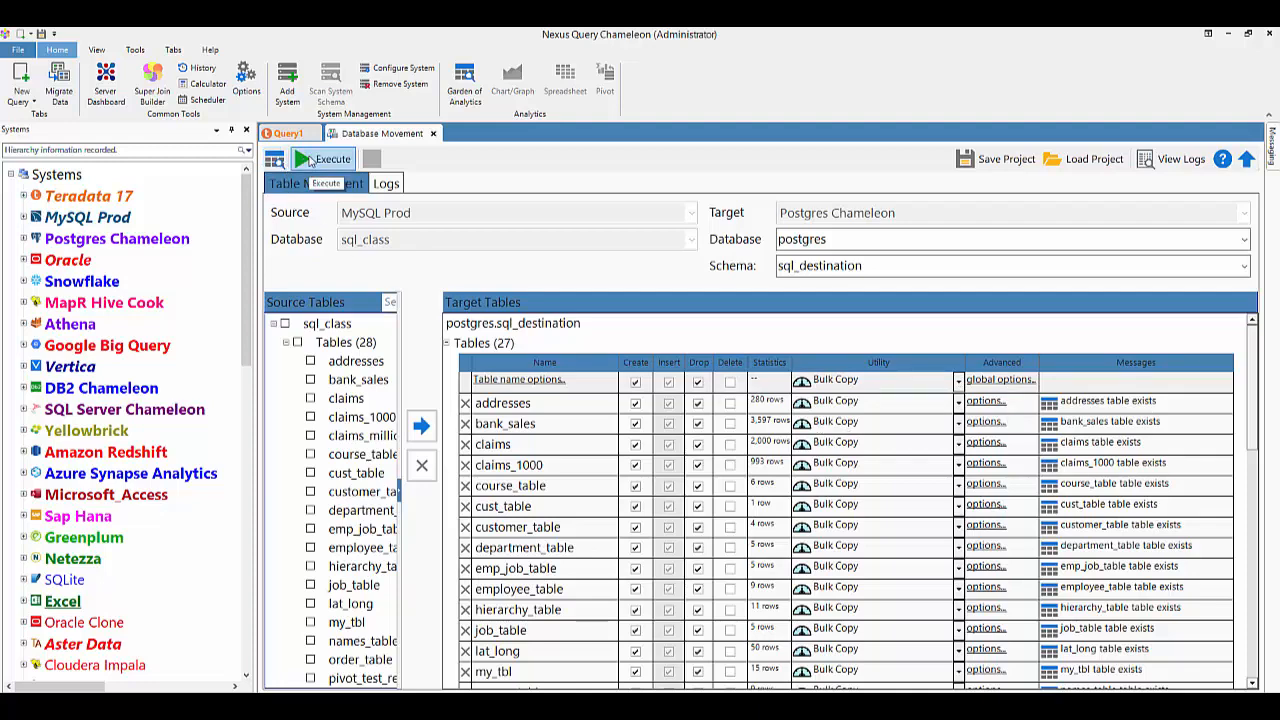
left_click(310, 160)
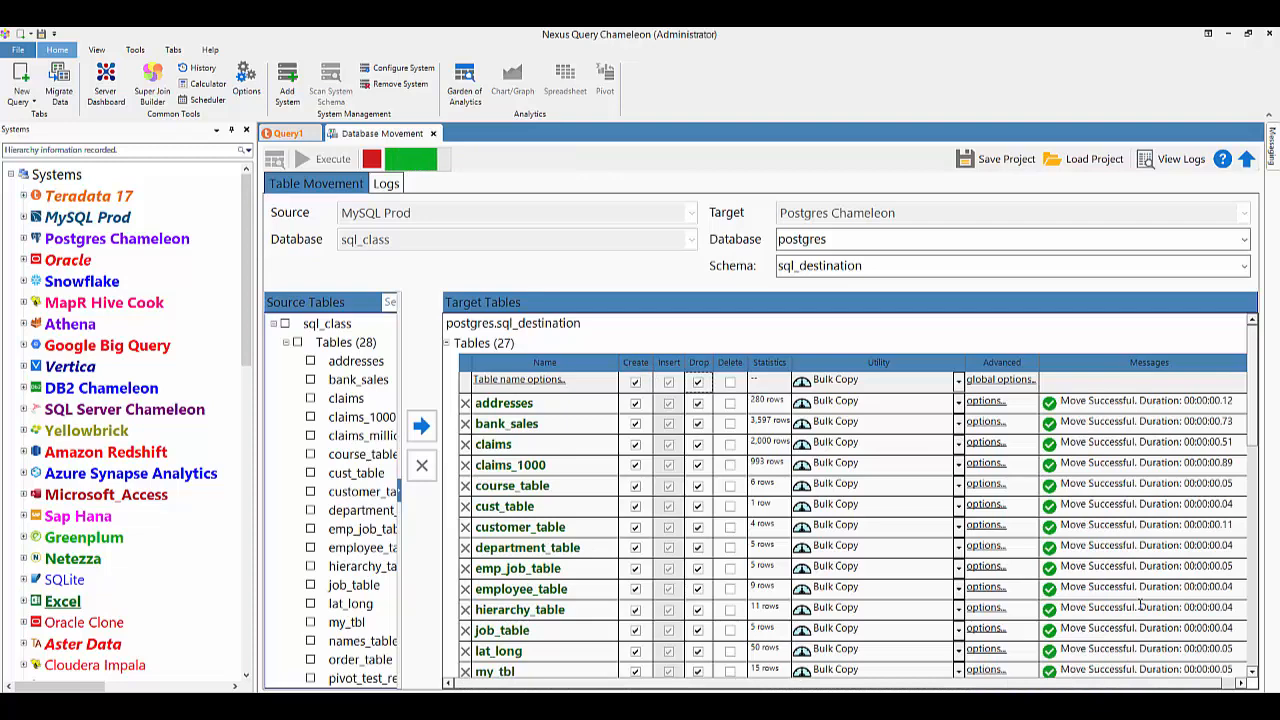
Check the migration status of the target tables and examine the migration time and row counts in the addresses log
scroll(1140, 605, "down", 6)
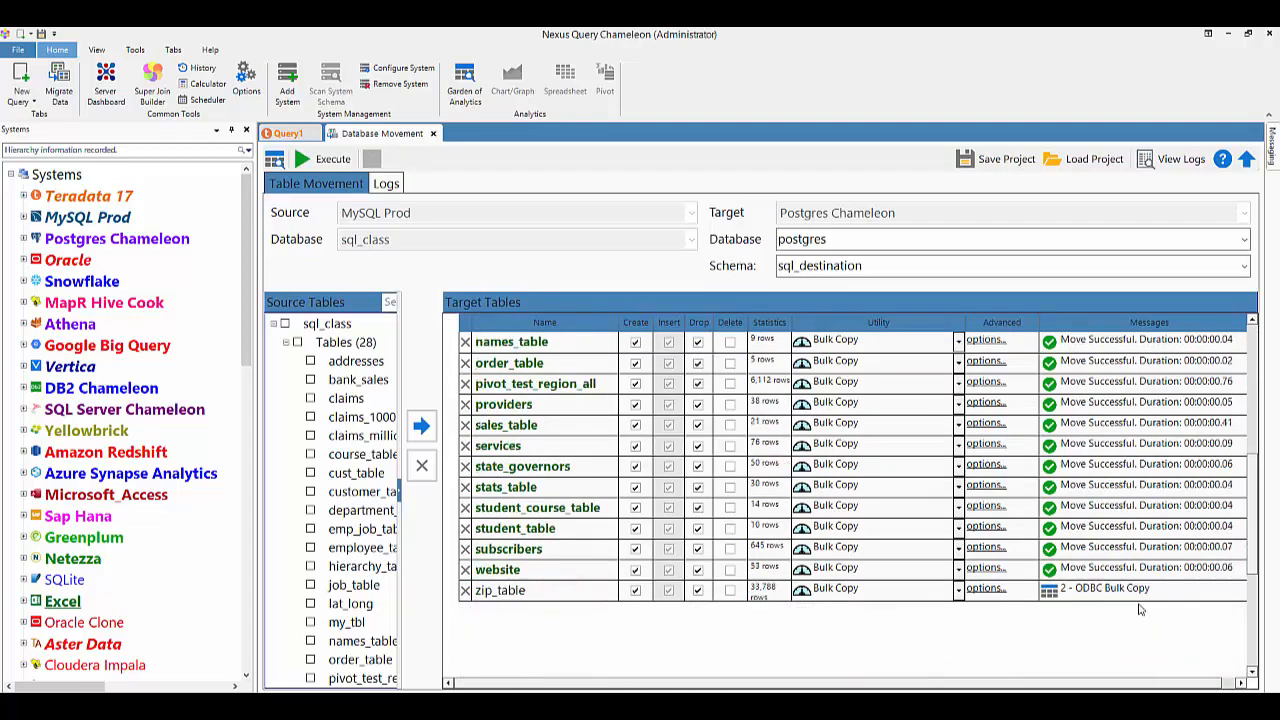
scroll(1138, 609, "up", 6)
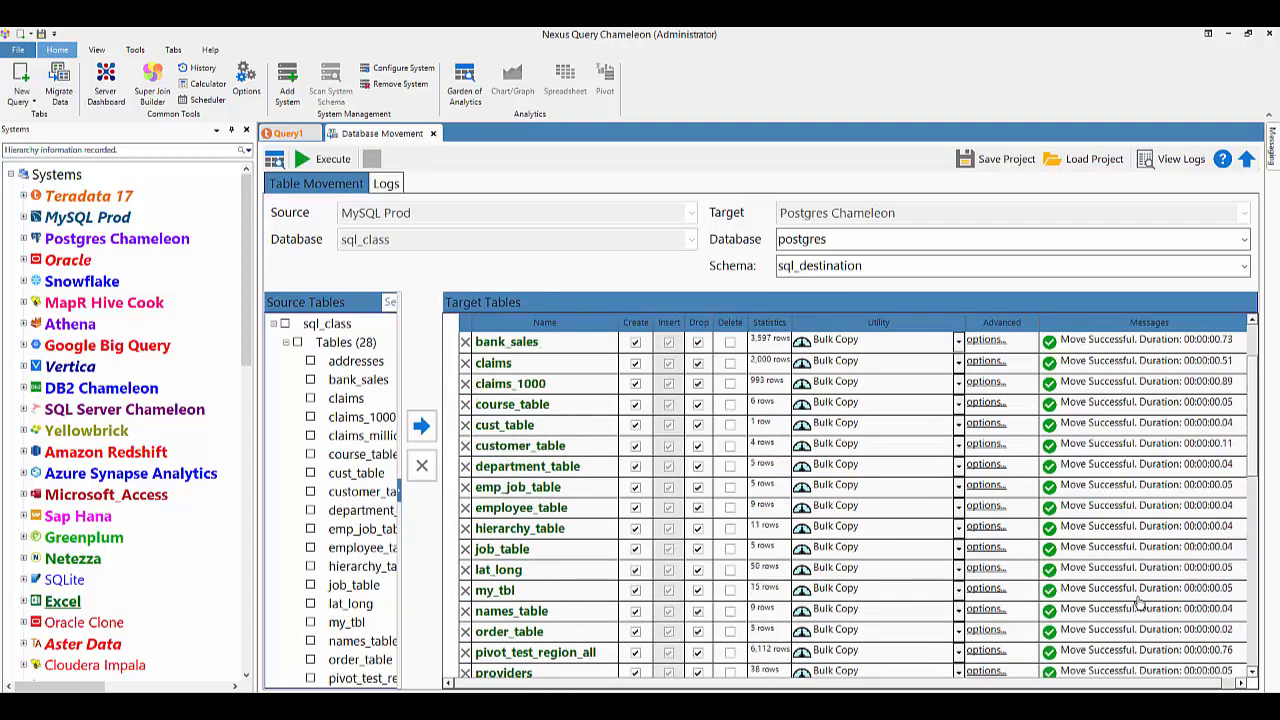
left_click(387, 184)
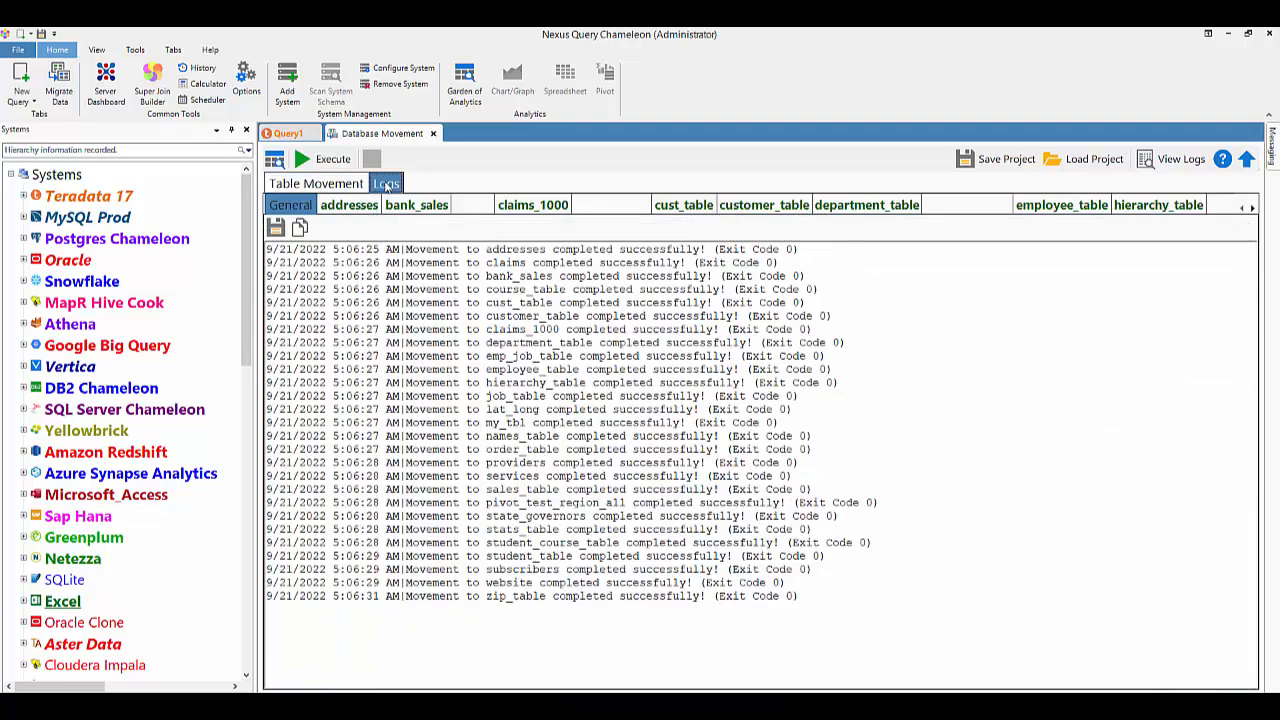
left_click(372, 204)
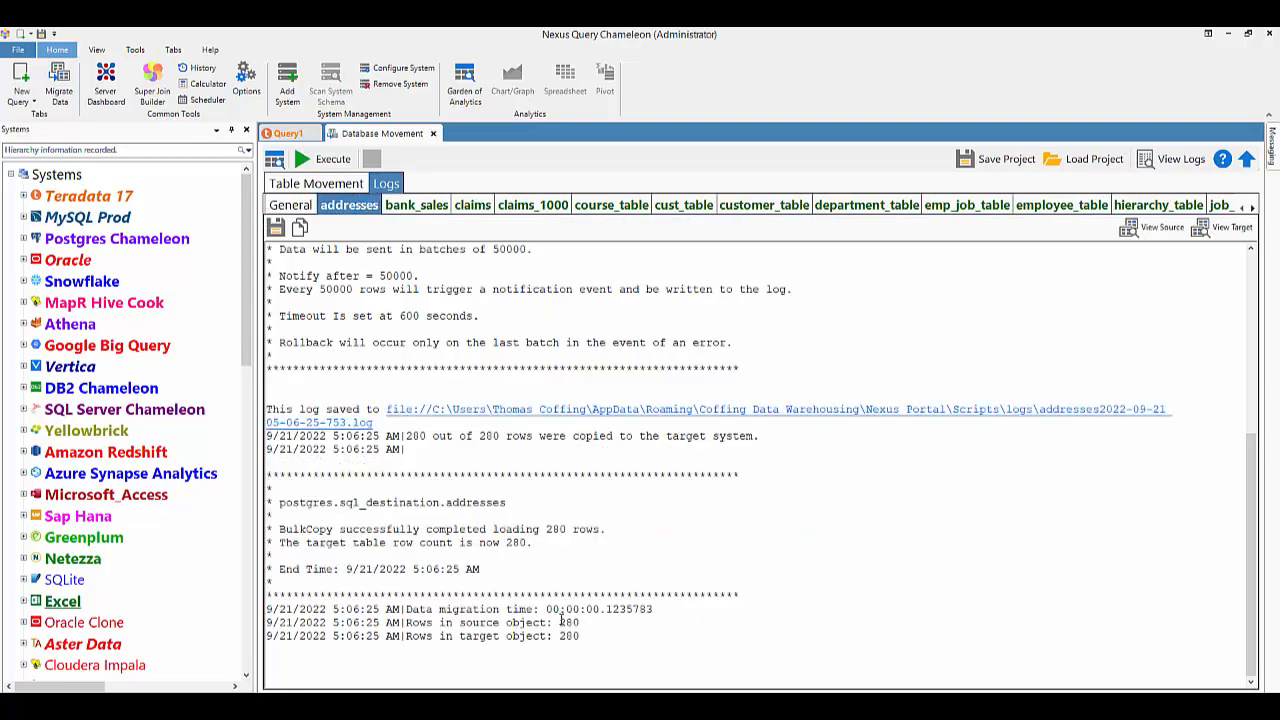
left_click_drag(618, 645, 258, 612)
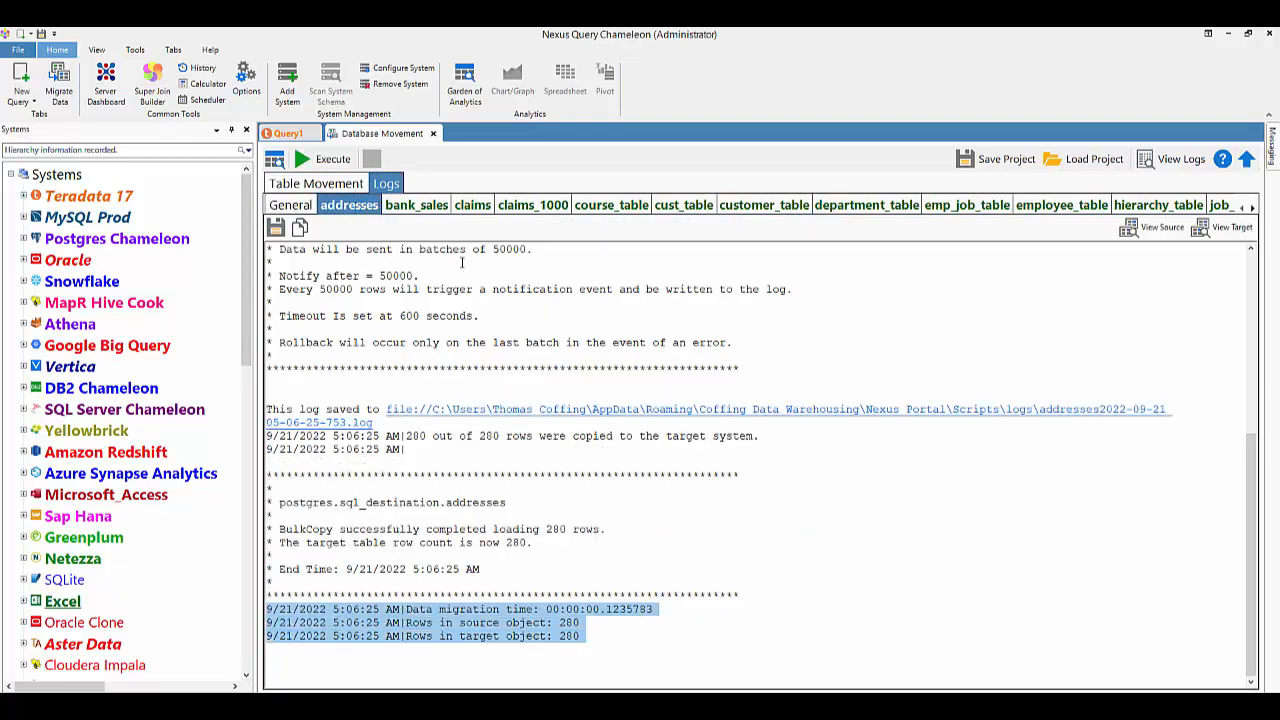
left_click(315, 184)
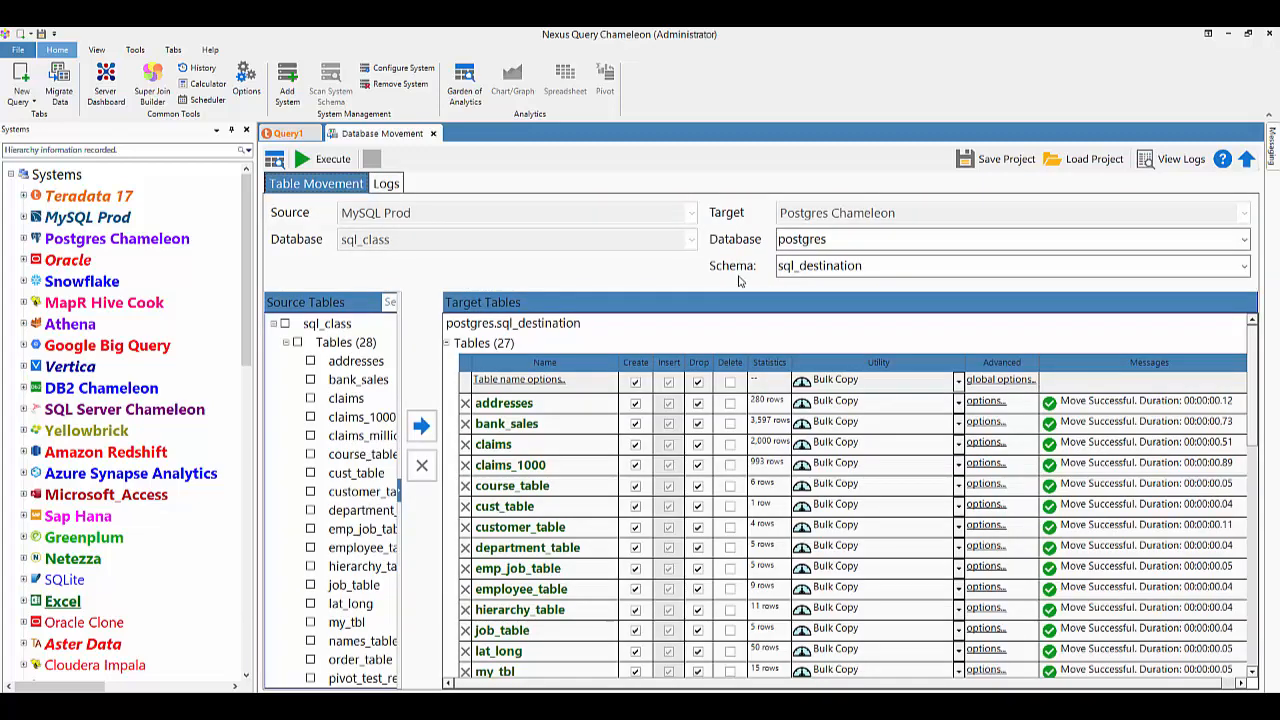
View the table DDL converted from MySQL to Postgres and close both the DDL and the Database Movement session
left_click(275, 159)
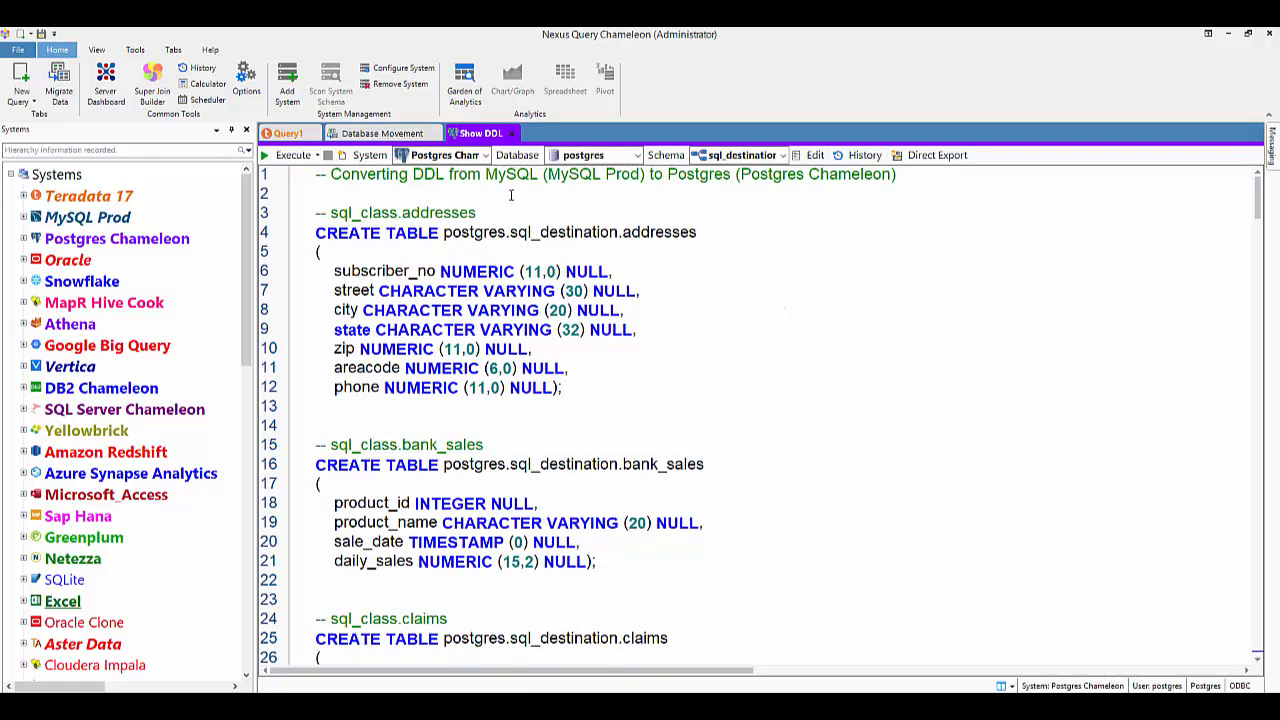
left_click(511, 134)
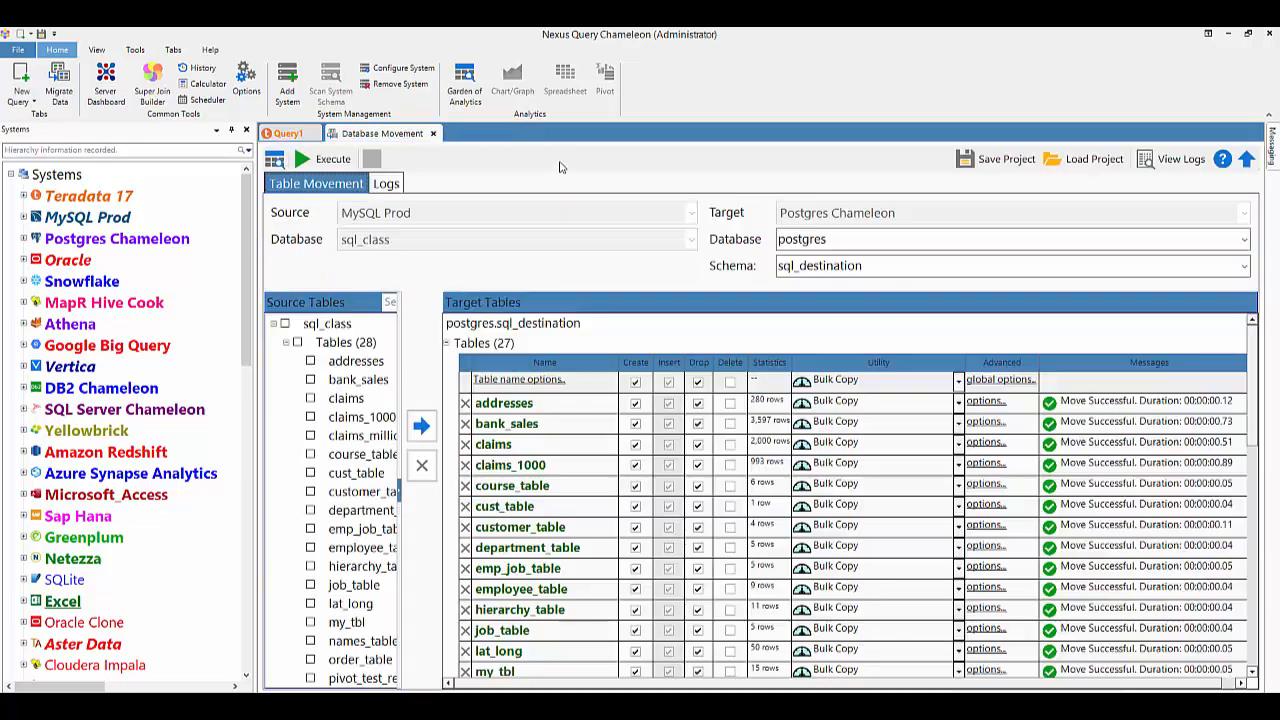
left_click(434, 135)
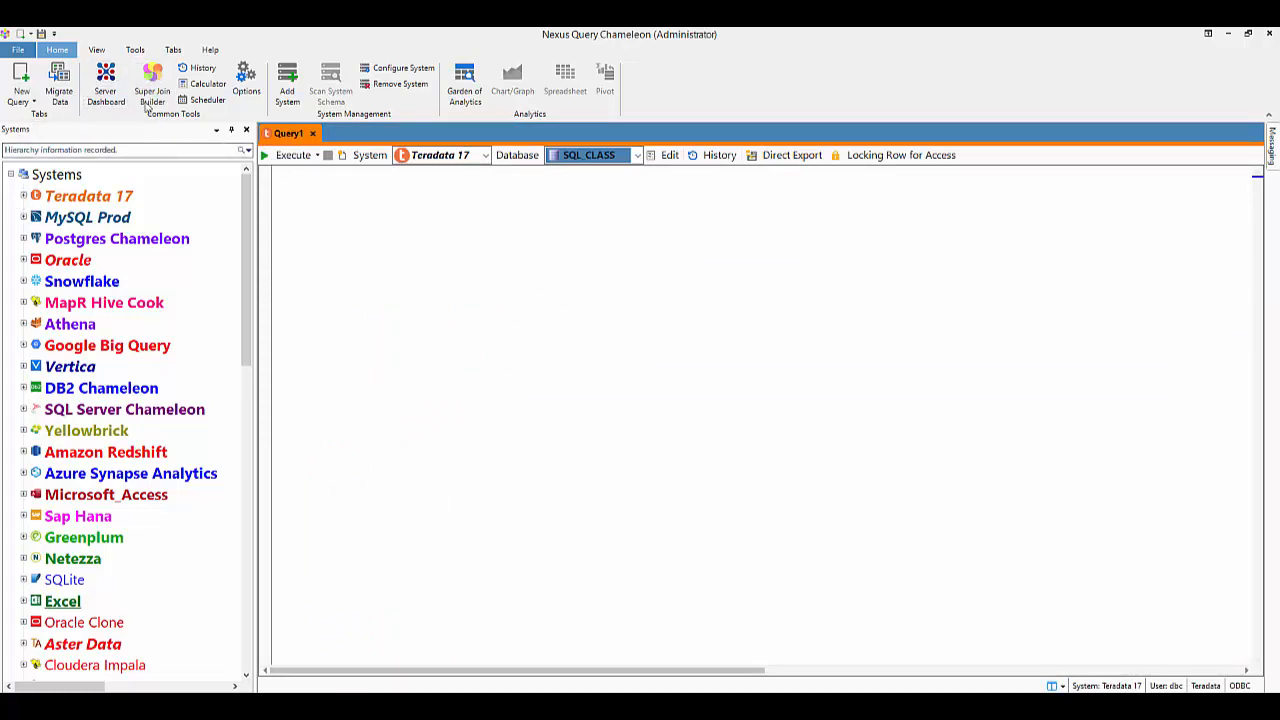
Apply the Sherwood dark green color theme to the application
left_click(97, 50)
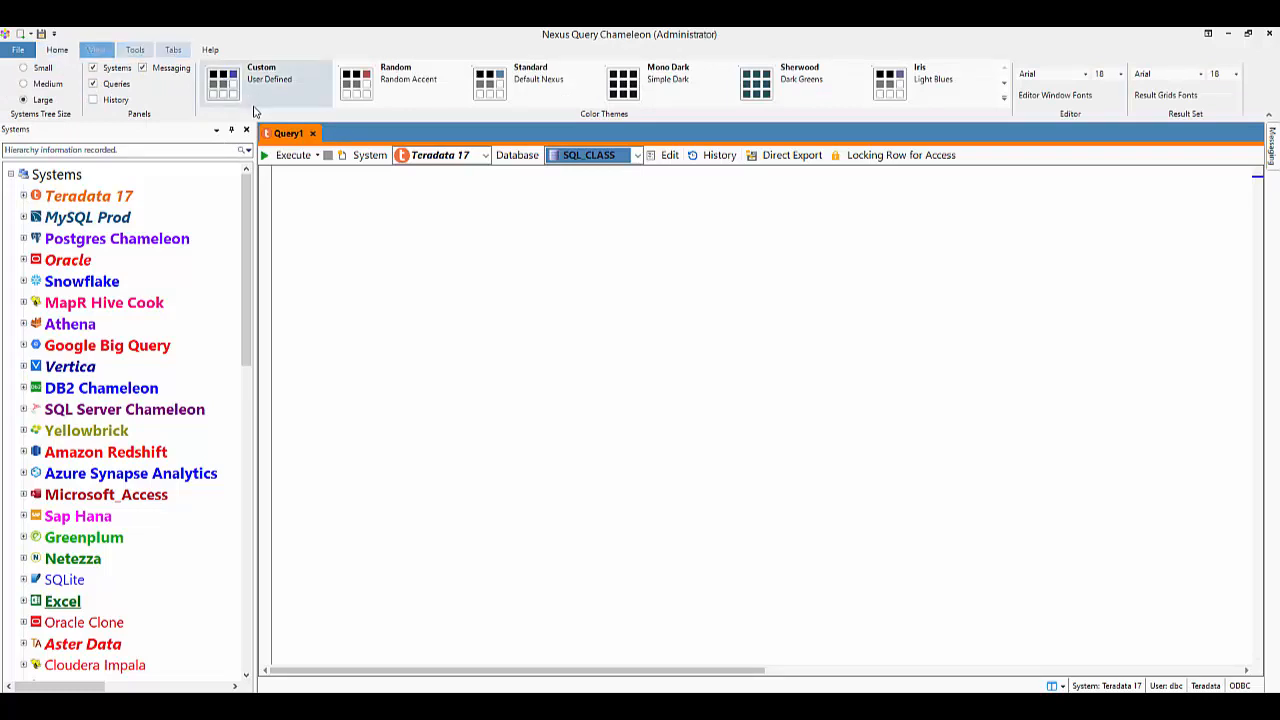
left_click(746, 84)
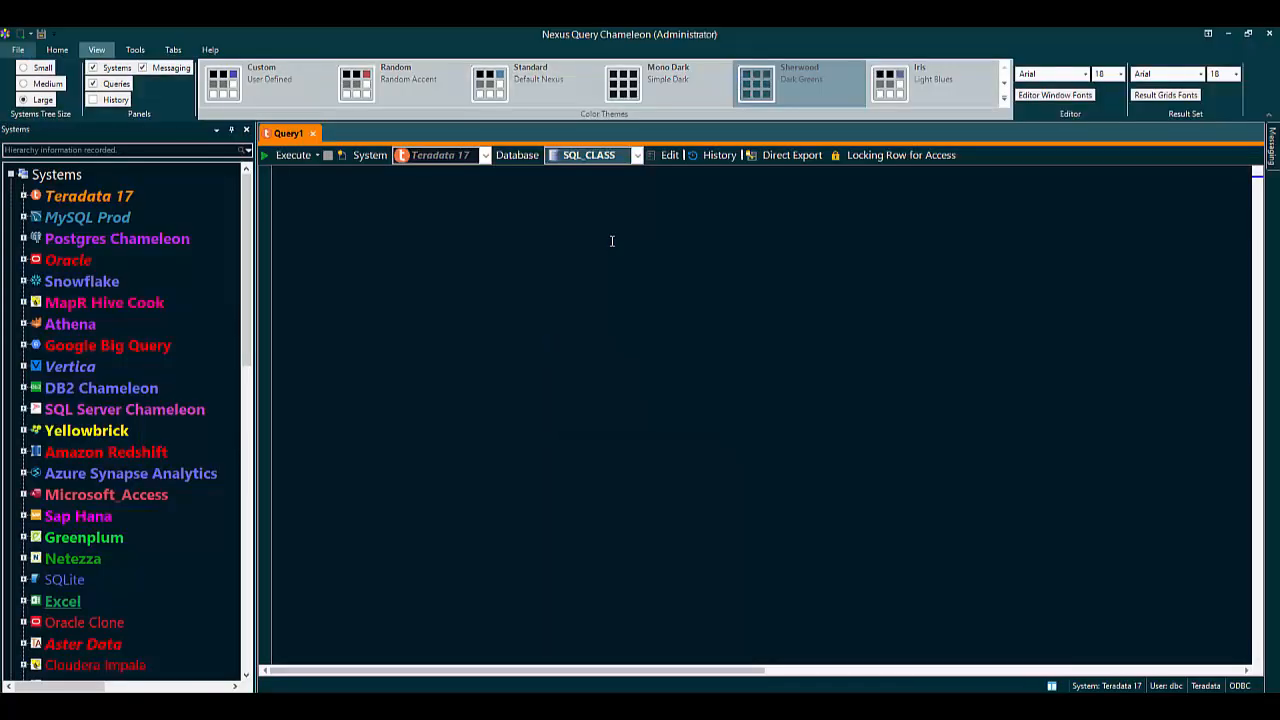
left_click(57, 50)
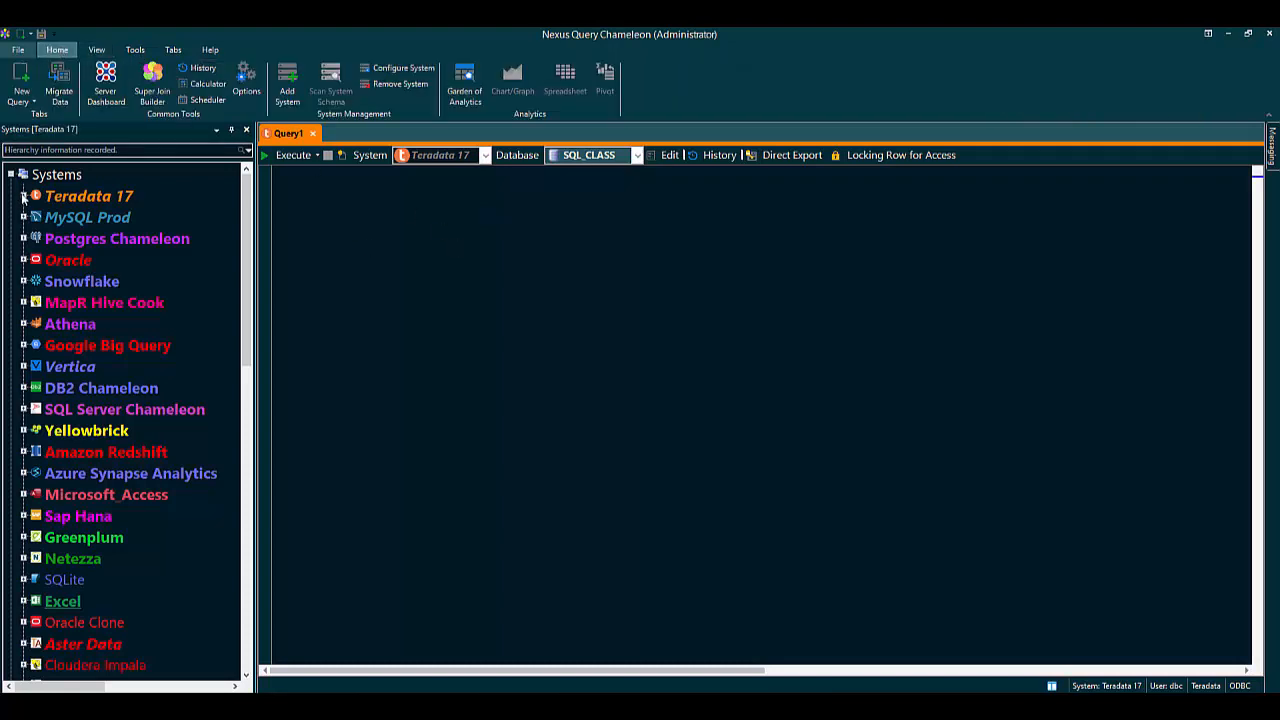
Search the systems tree for customer_number and widen the tree to browse the matching columns with their data types across systems
left_click(51, 149)
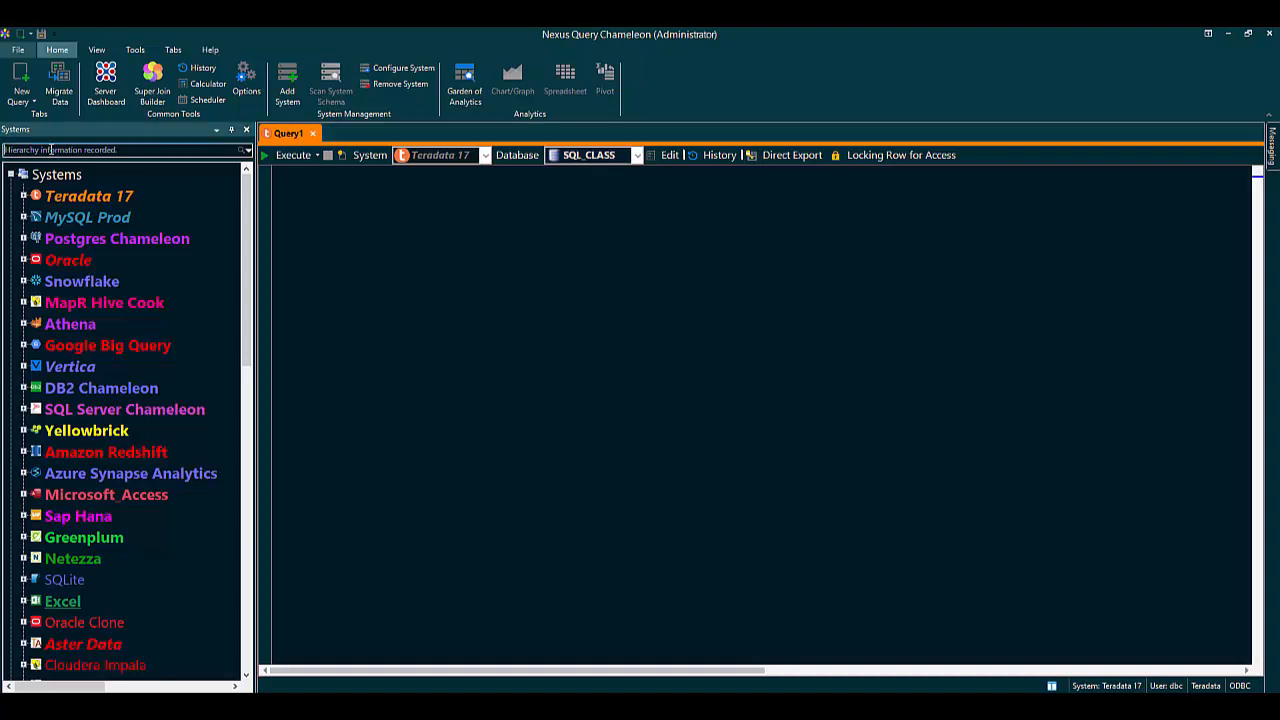
type("customer_num")
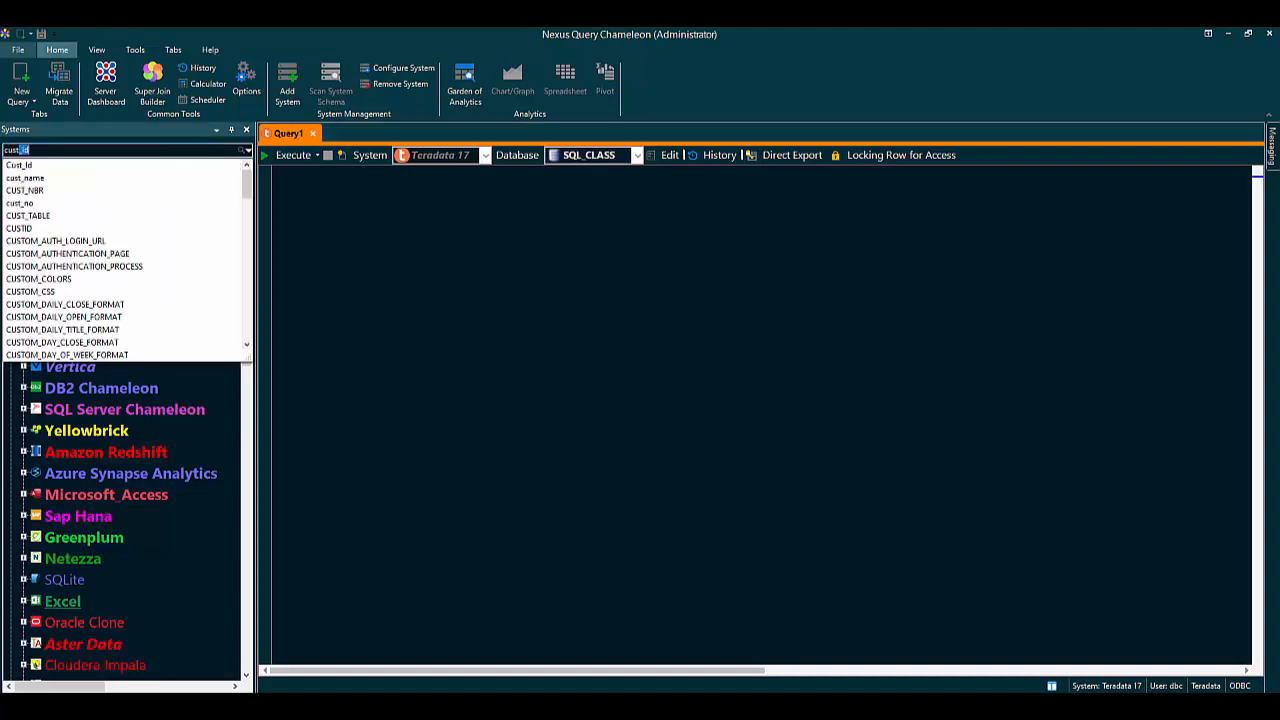
key("Return")
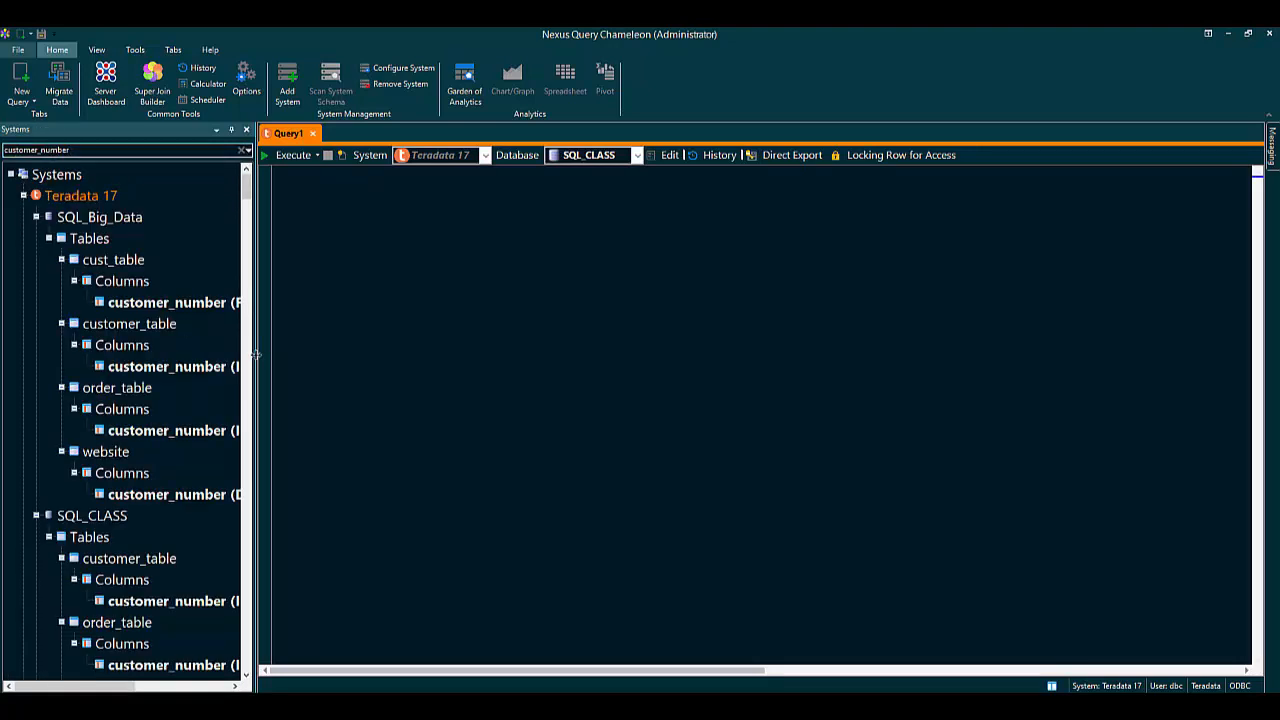
left_click_drag(257, 358, 411, 353)
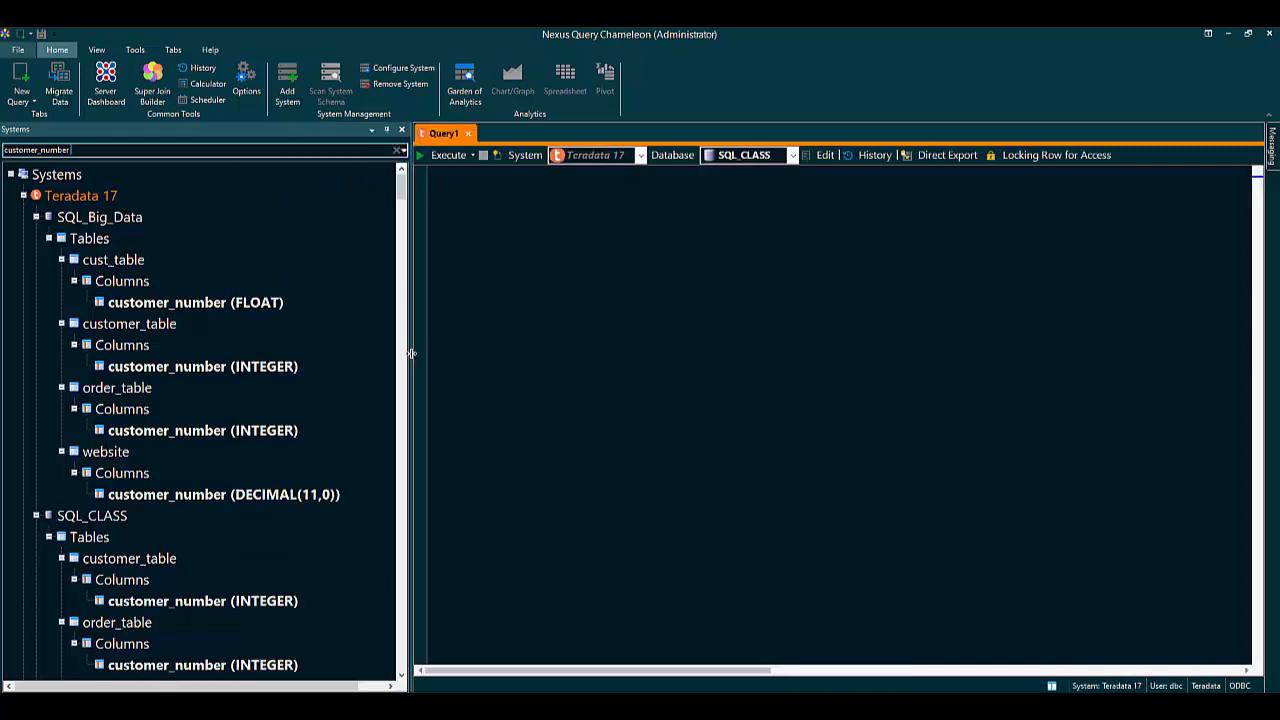
scroll(255, 426, "down", 11)
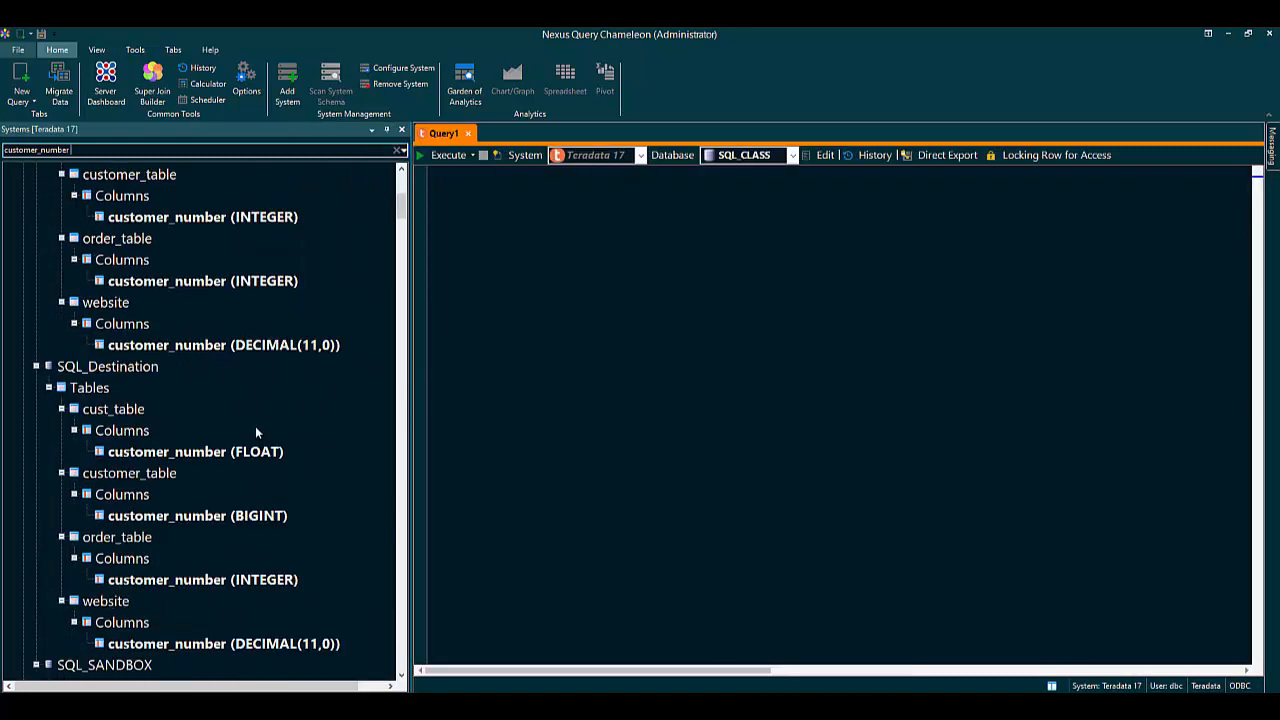
scroll(256, 430, "down", 12)
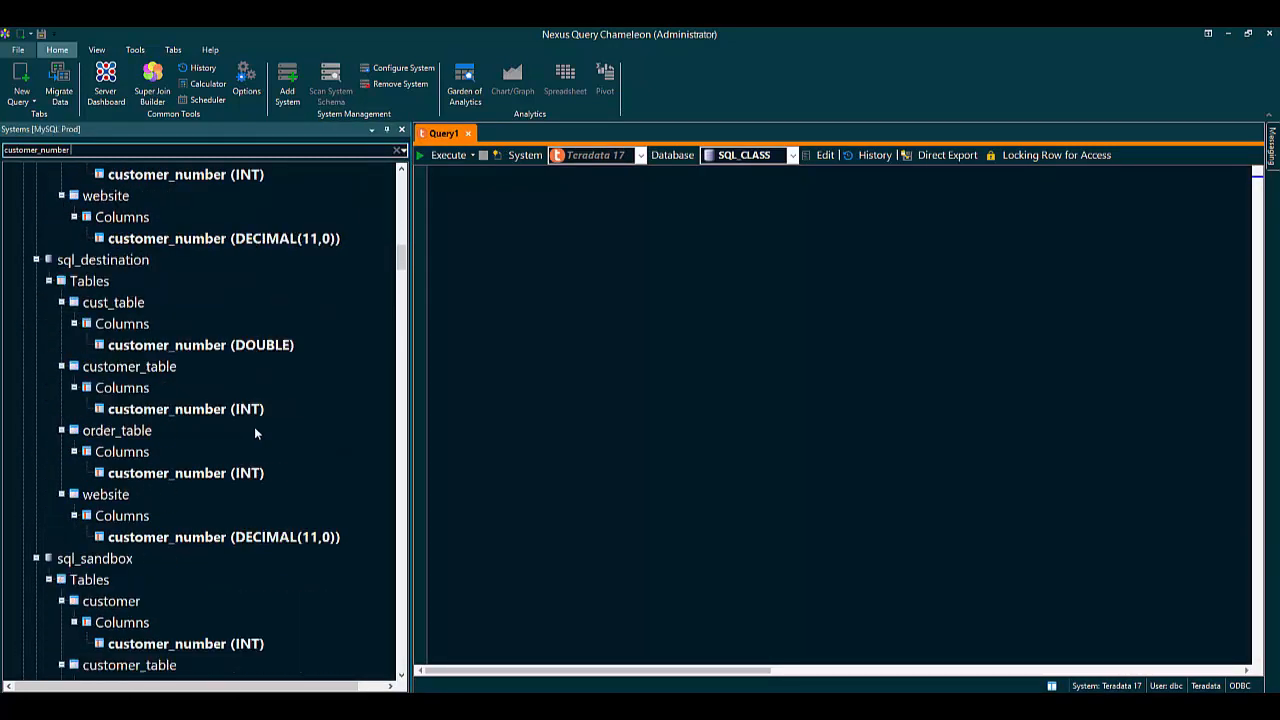
scroll(256, 430, "down", 12)
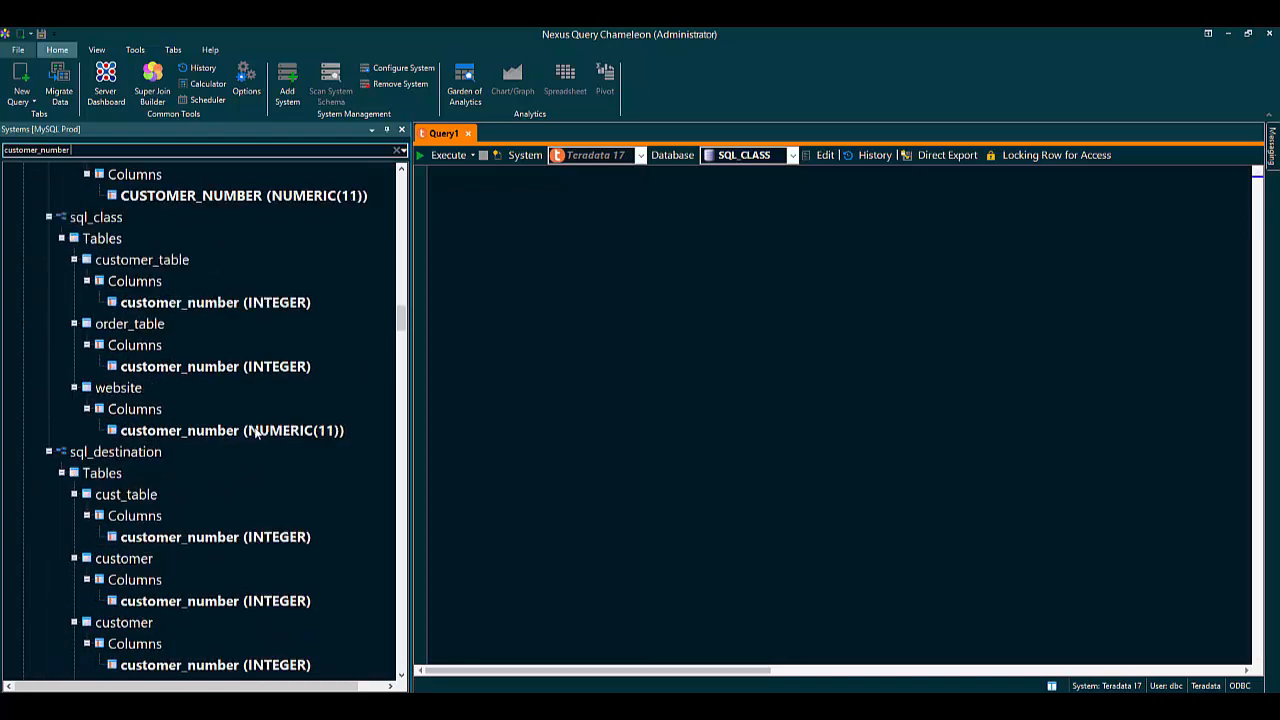
scroll(254, 426, "down", 12)
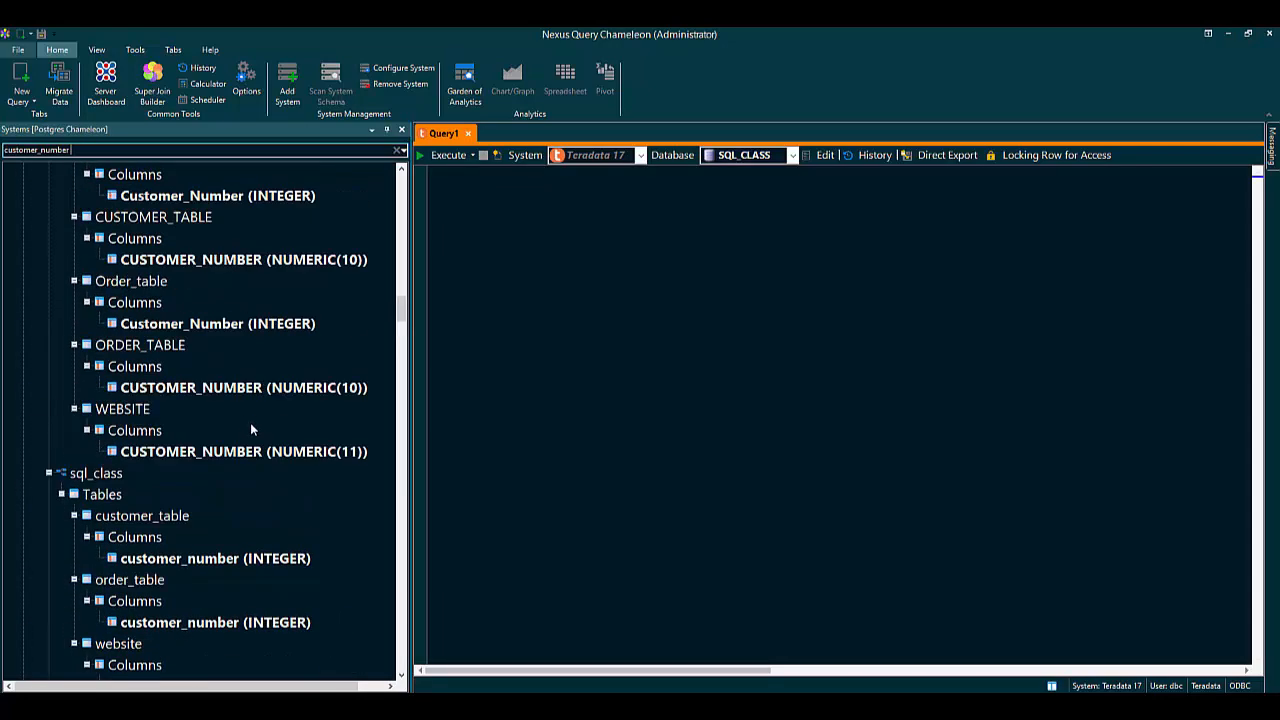
scroll(250, 420, "up", 20)
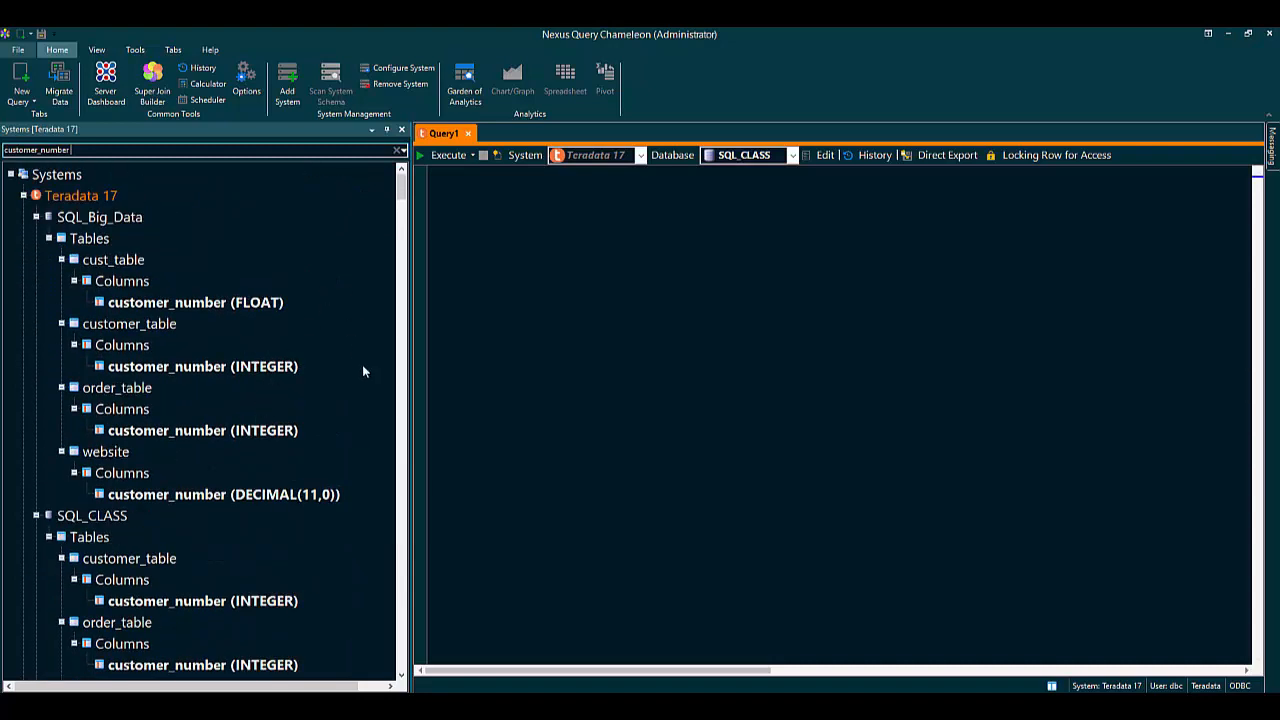
Open order_table from the Teradata 17 SQL_CLASS database in the Super Join Builder
scroll(362, 368, "down", 4)
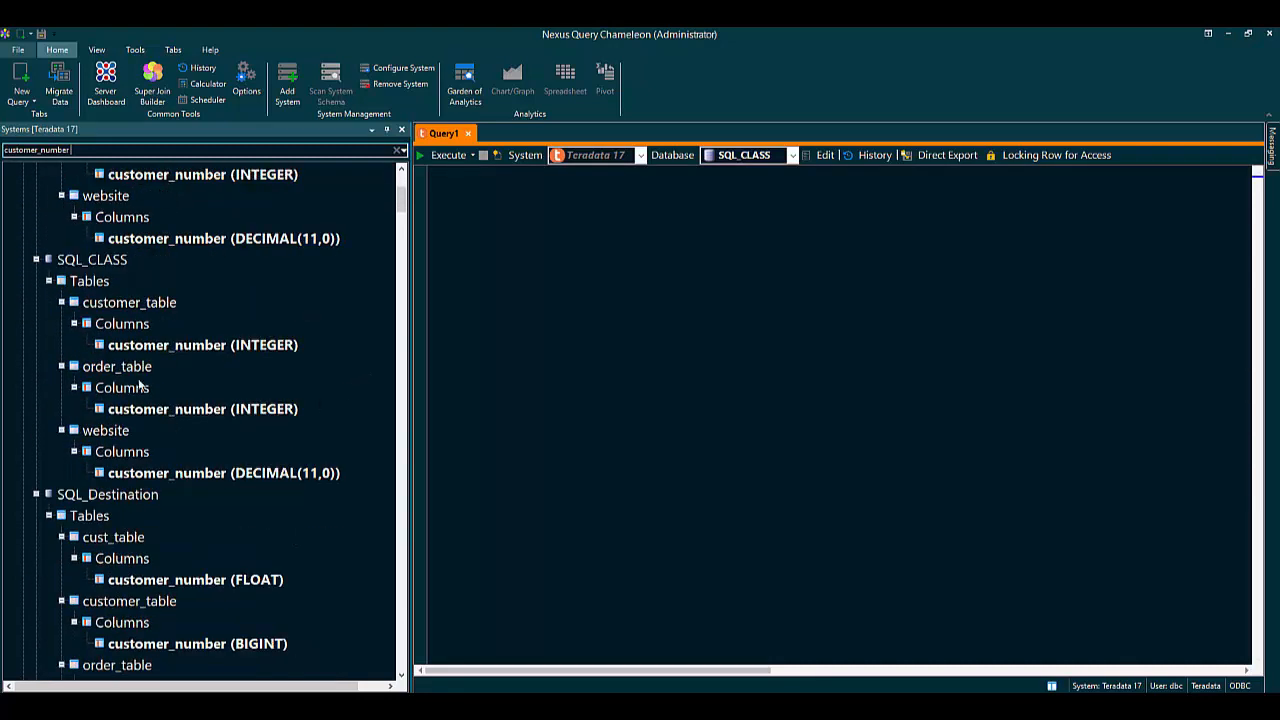
right_click(129, 368)
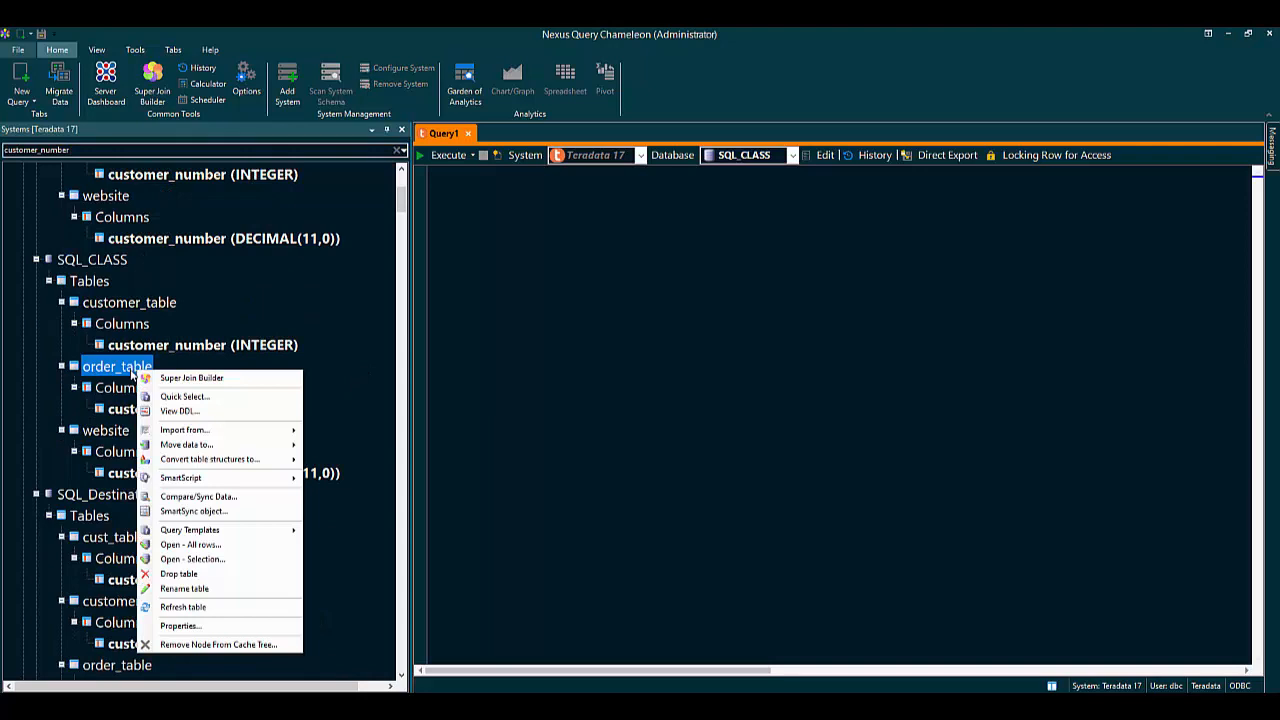
left_click(191, 378)
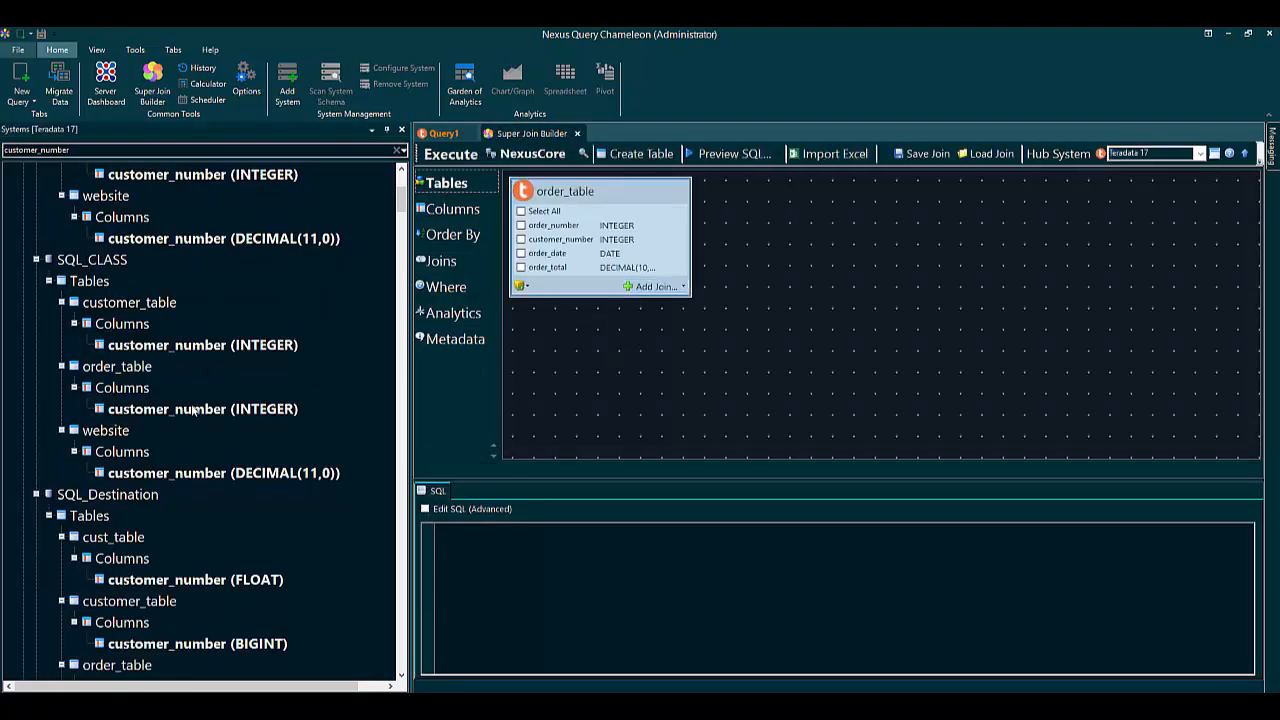
Add customer_table from the MySQL Prod sql_class database to the join, accepting ODBC Export/TPT Stream movement into SQL_CLASS
scroll(192, 406, "down", 9)
scroll(192, 407, "down", 4)
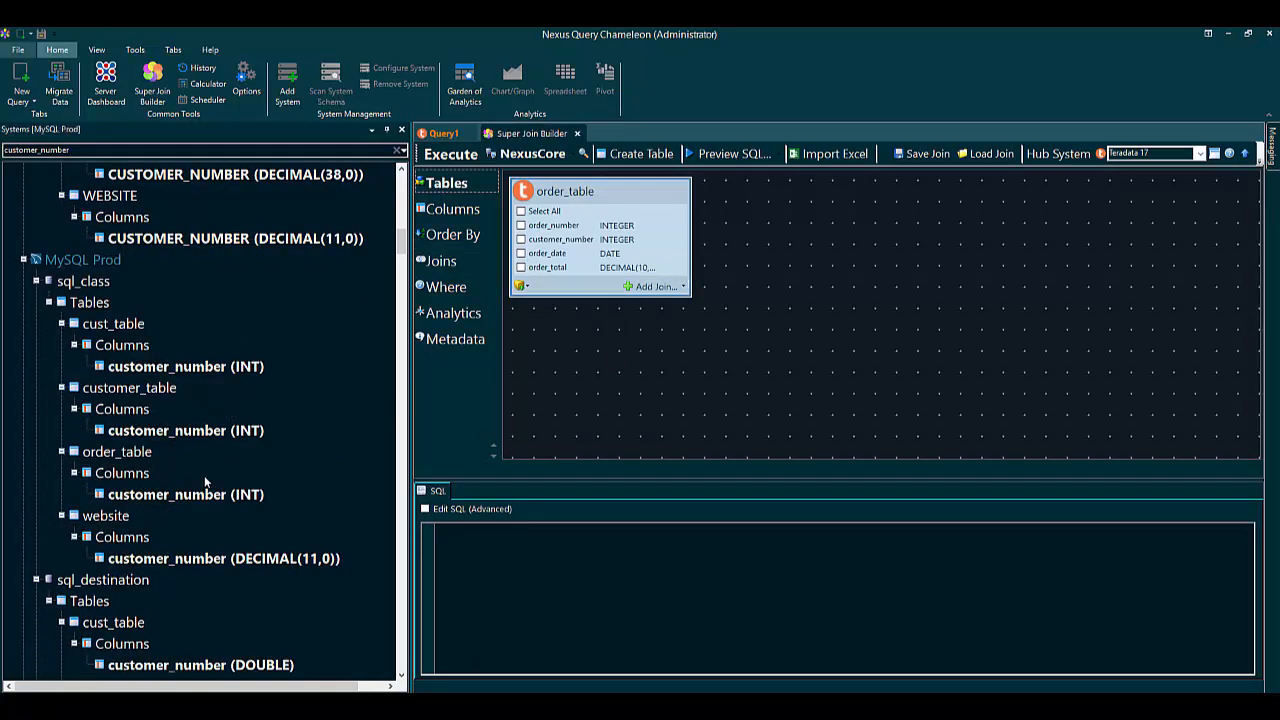
left_click(137, 391)
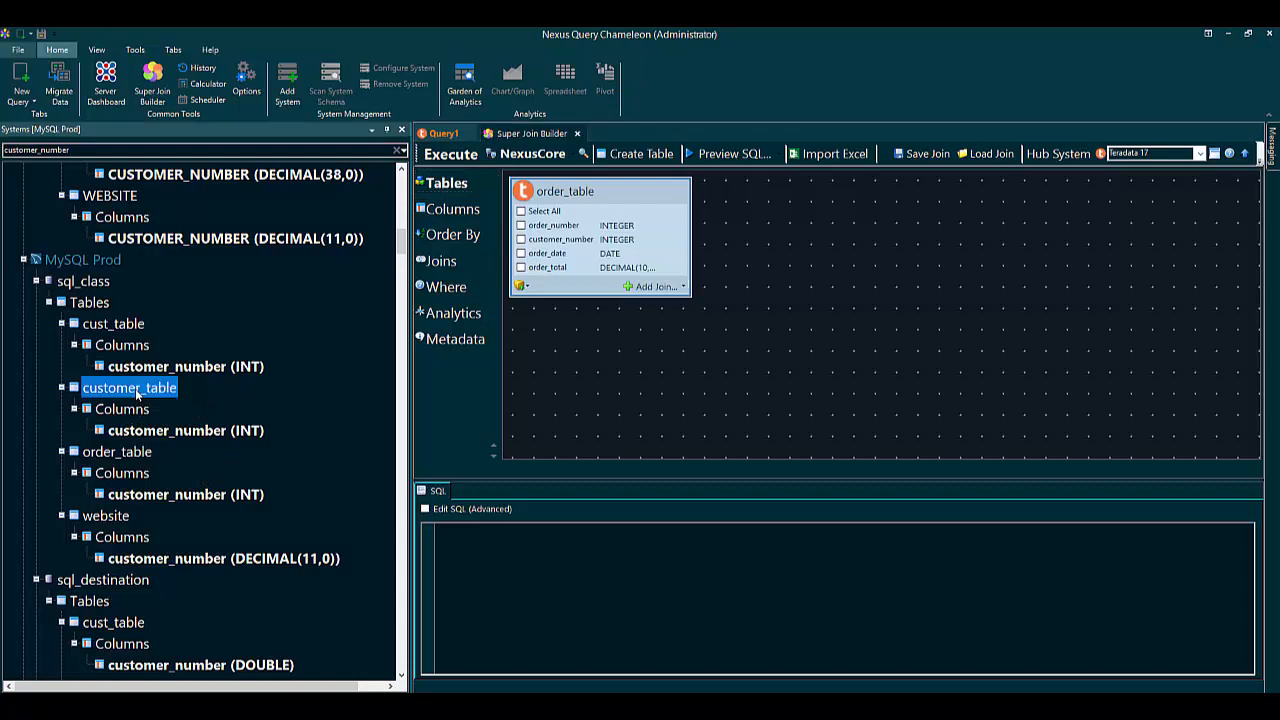
left_click_drag(123, 387, 569, 247)
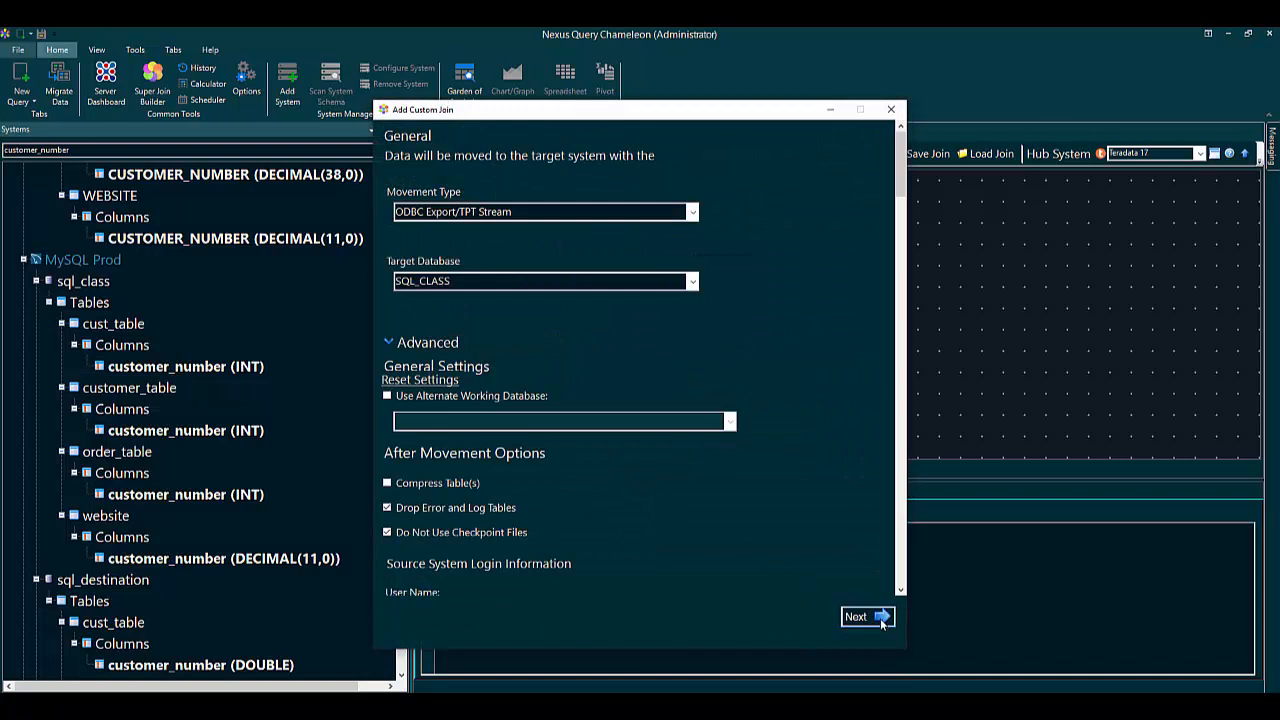
left_click(868, 617)
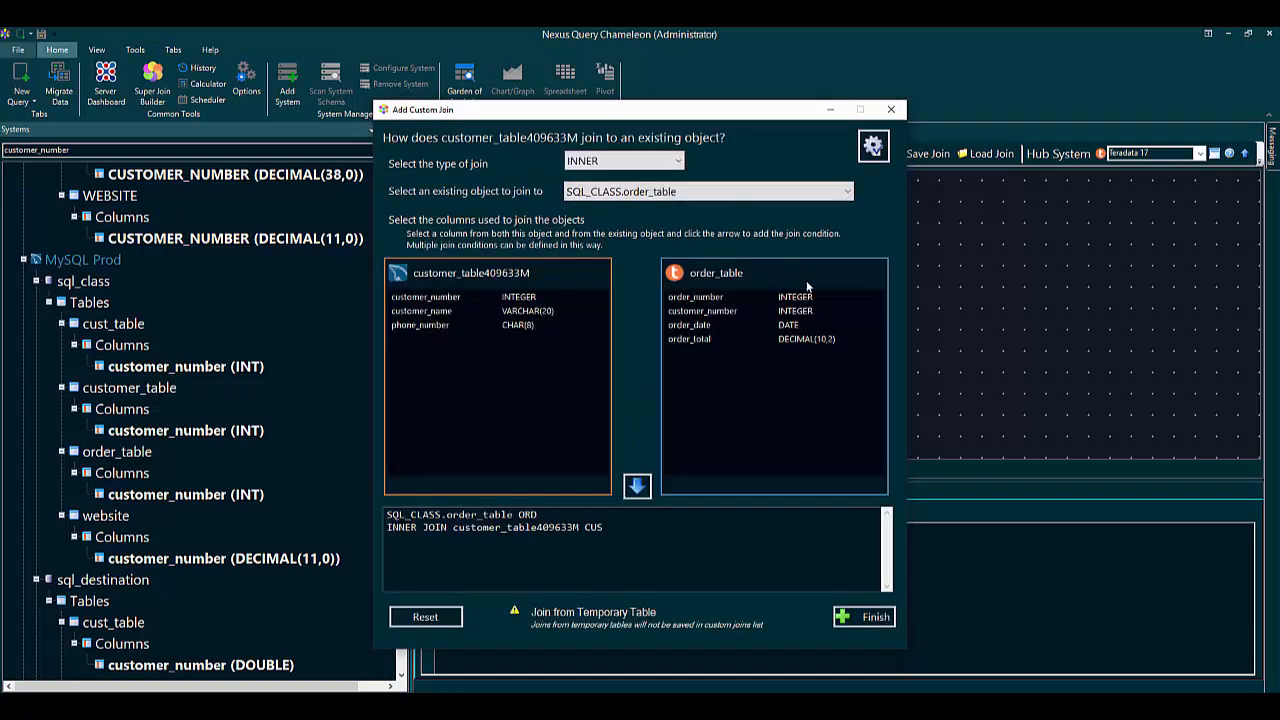
Define an inner join between customer_table and order_table on customer_number and add it to the diagram
left_click(437, 298)
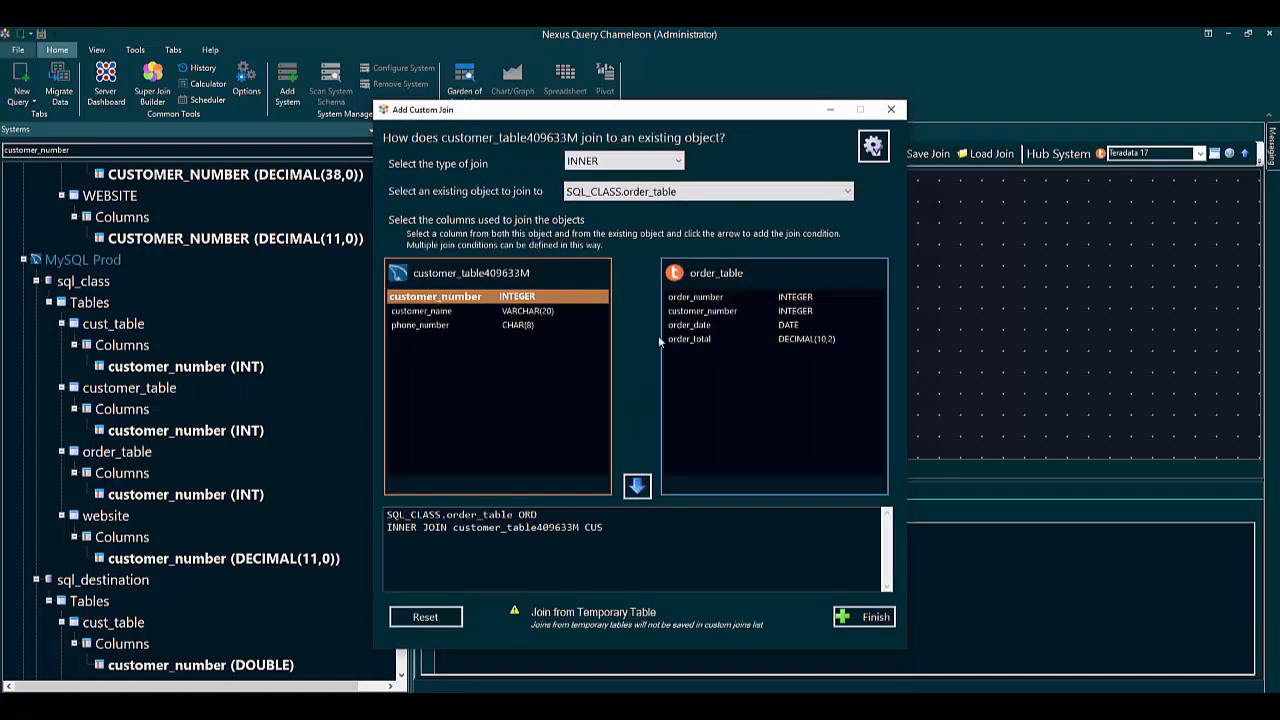
left_click(690, 311)
left_click(637, 486)
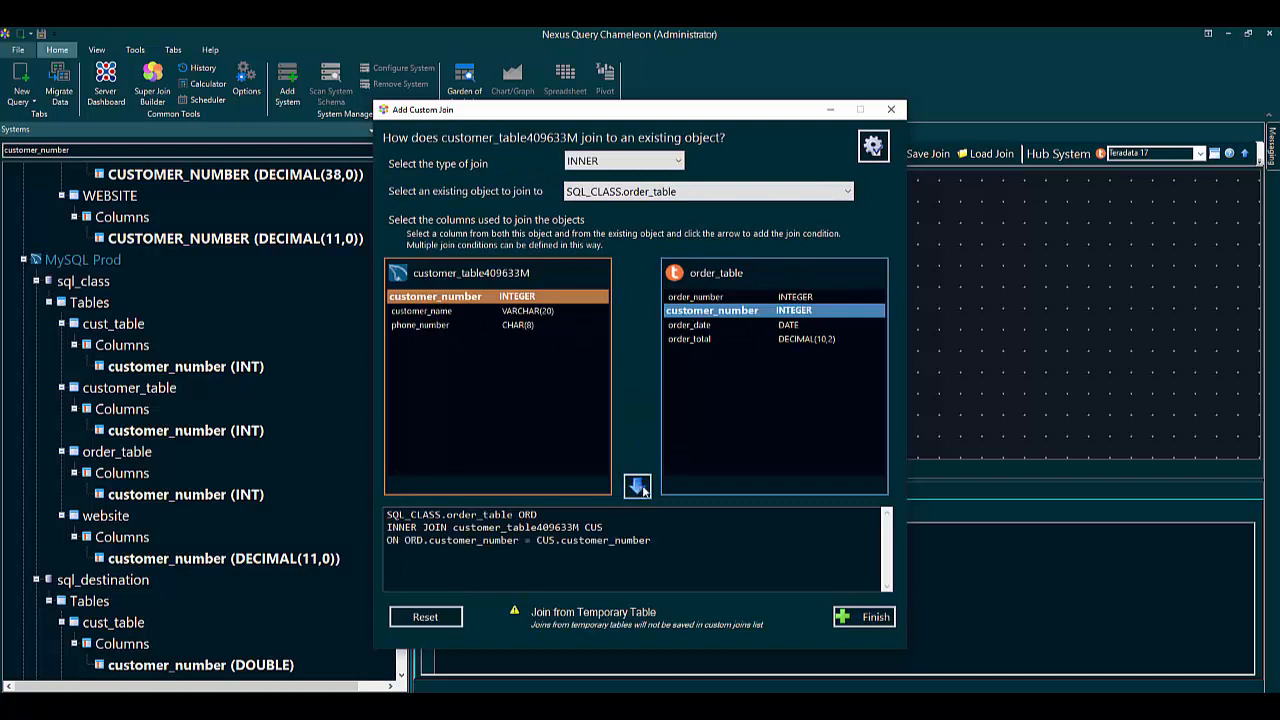
left_click(868, 620)
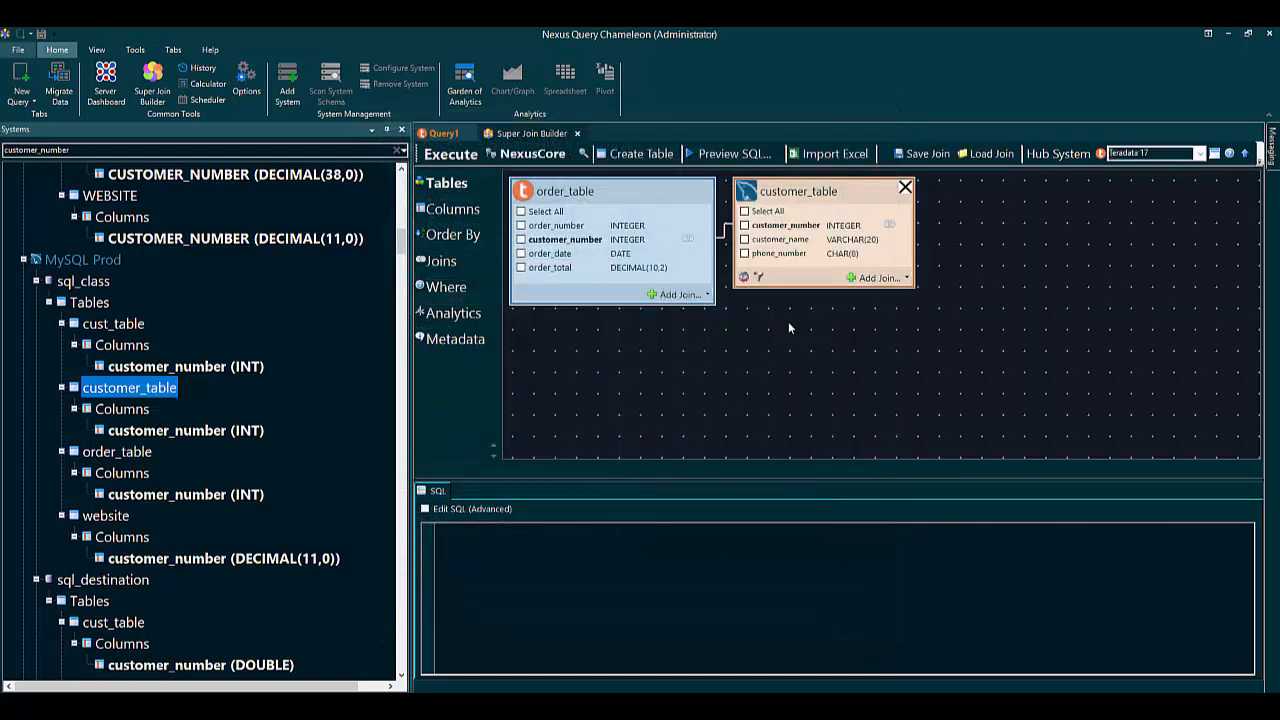
Include customer_name and phone_number from customer_table and all four order_table columns in the join query
scroll(1019, 366, "up", 3)
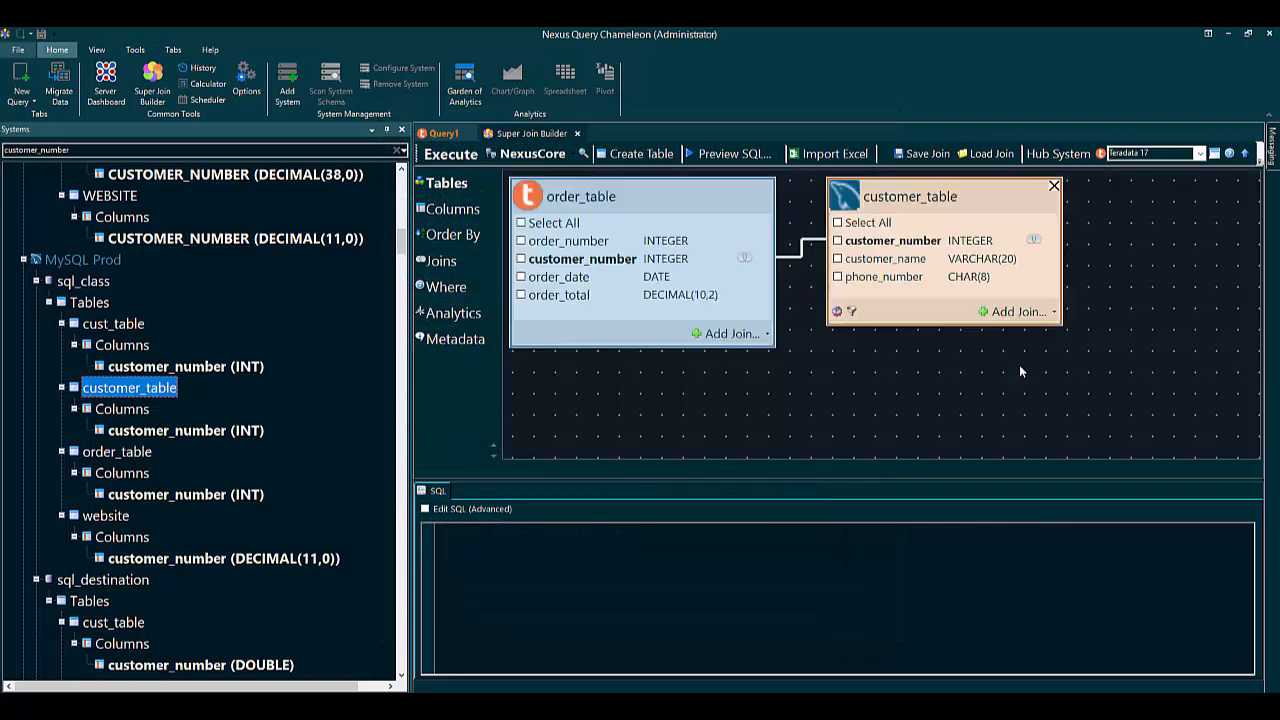
scroll(1020, 371, "up", 1)
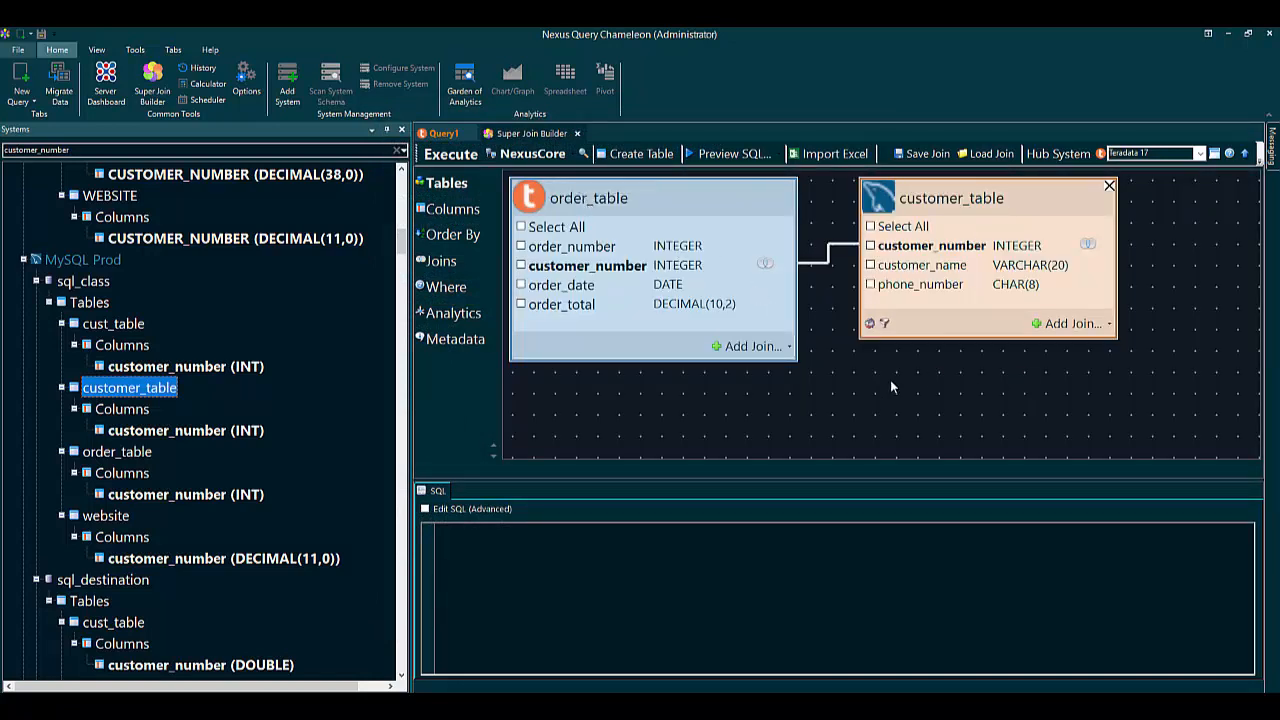
left_click(870, 265)
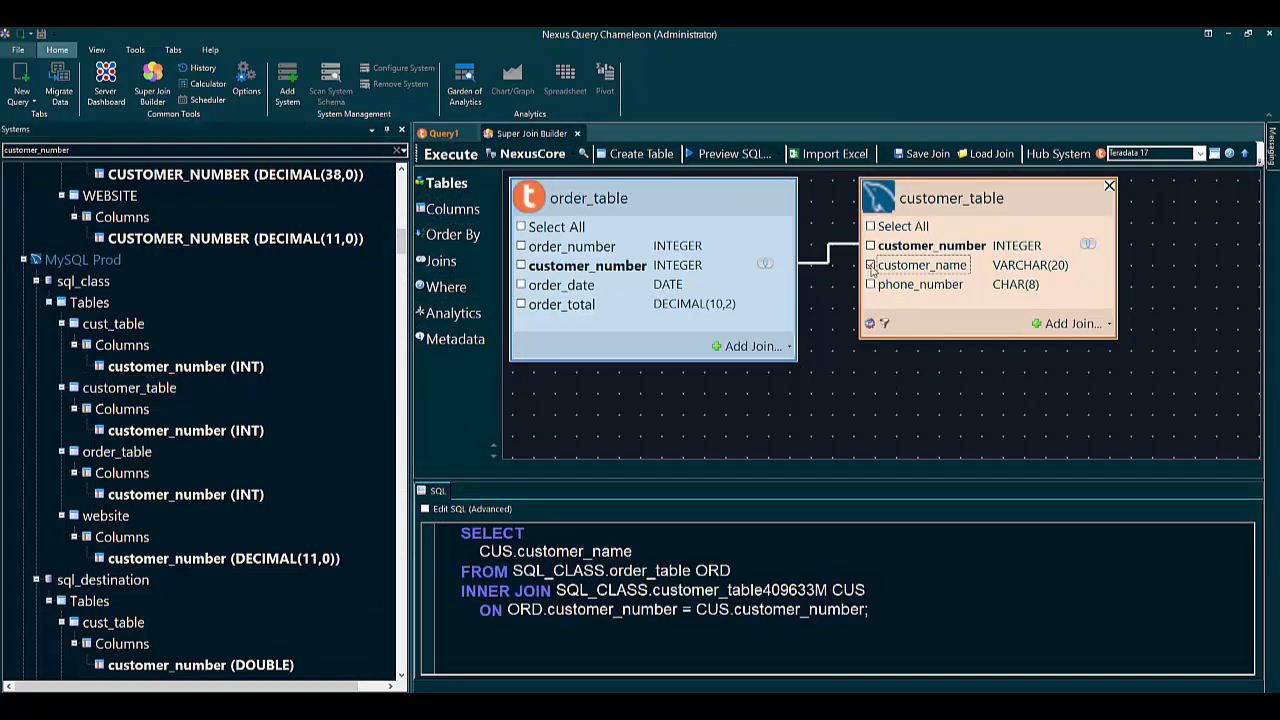
left_click(520, 246)
left_click(520, 265)
left_click(520, 284)
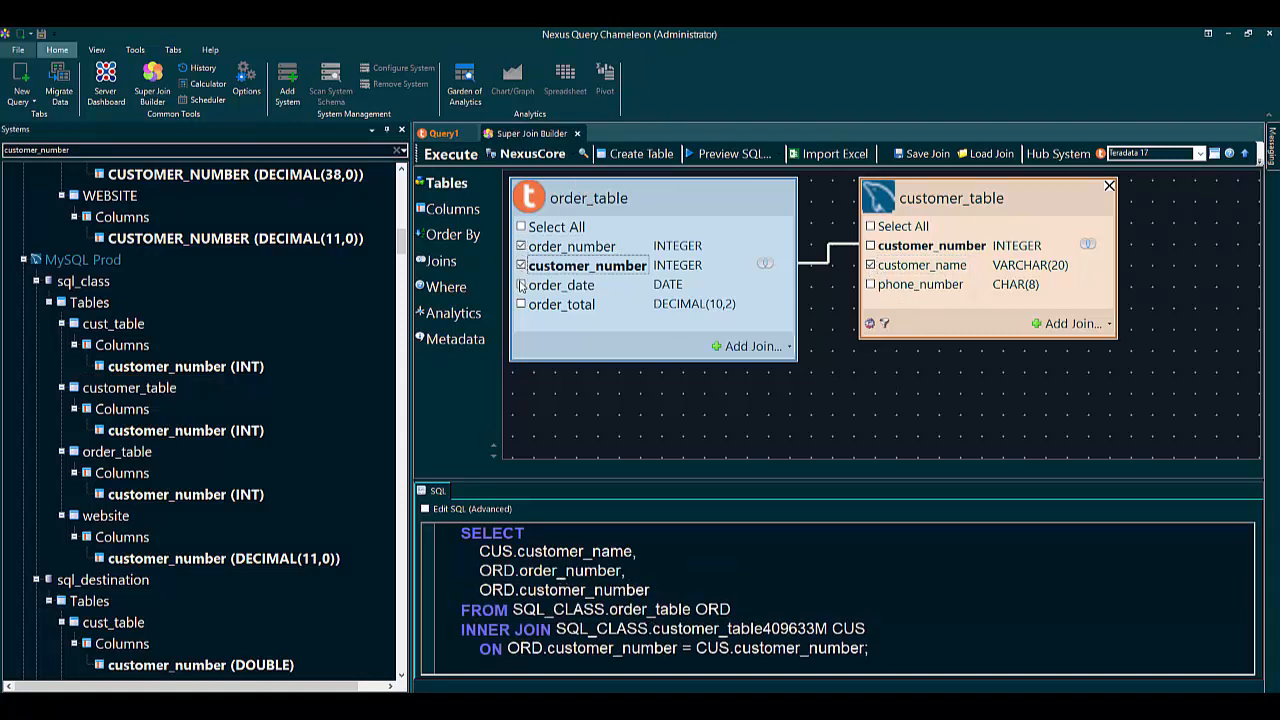
left_click(520, 305)
left_click(870, 285)
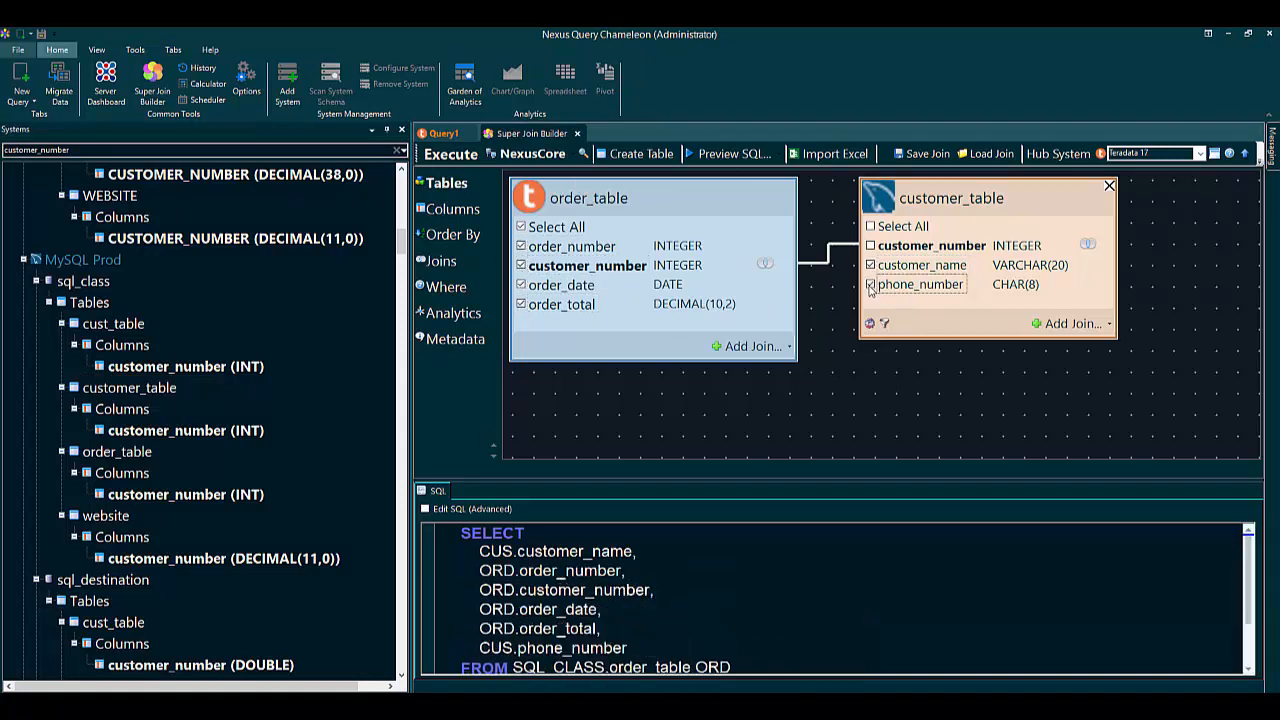
Enlarge the generated SQL area to review the whole statement and execute the cross-system join
scroll(709, 597, "down", 2)
scroll(708, 595, "up", 2)
left_click_drag(684, 481, 675, 416)
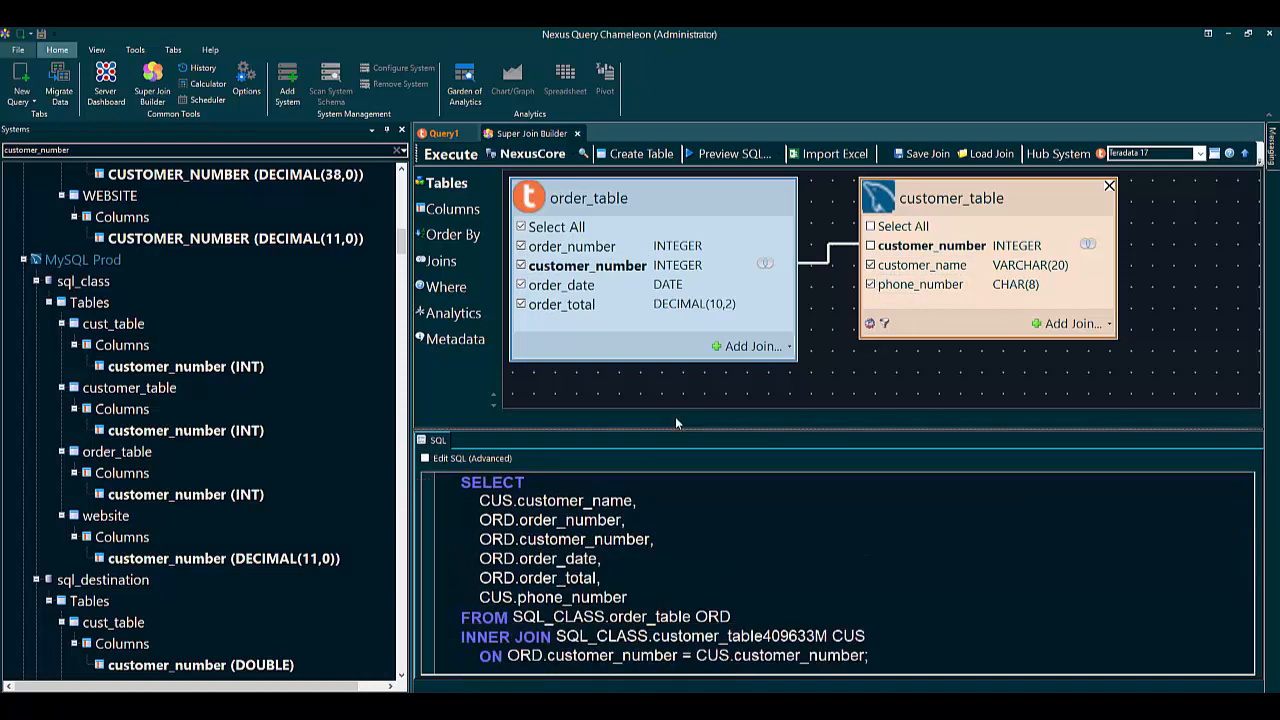
left_click(455, 154)
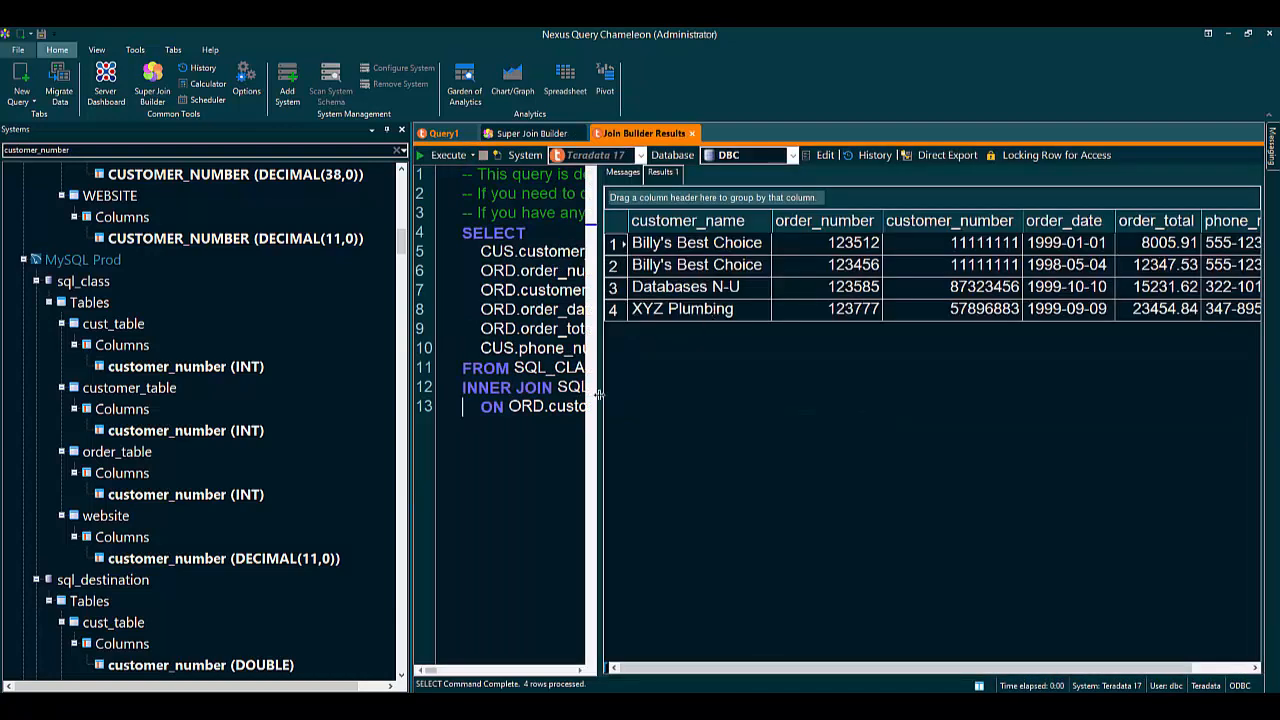
Restore the default layout of the join results and enlarge the query editor to show the full SQL
left_click_drag(604, 401, 860, 396)
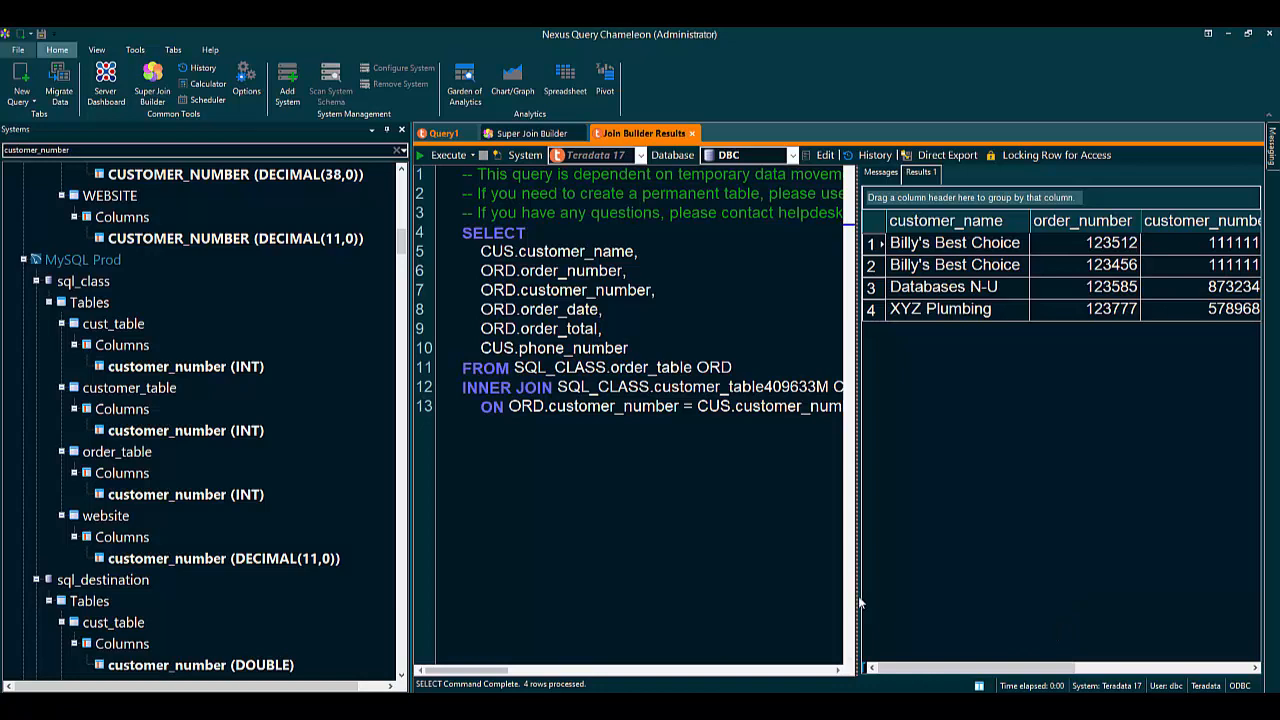
left_click(983, 687)
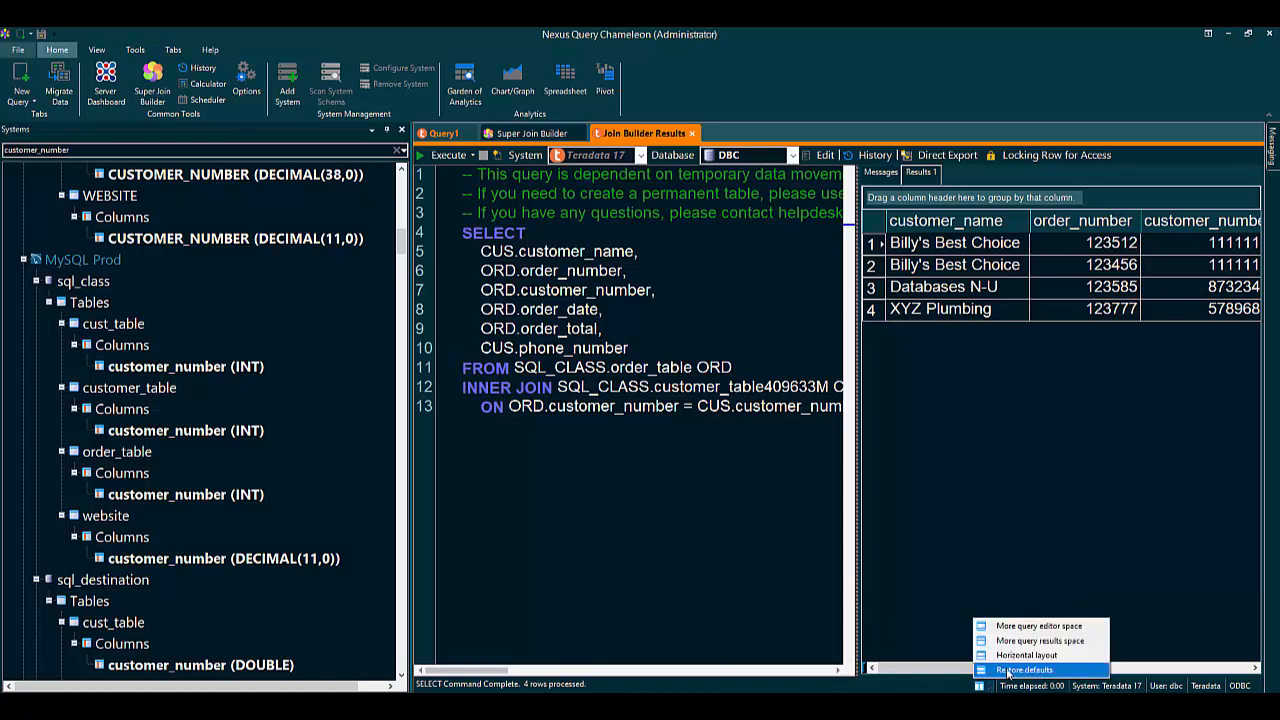
left_click(1010, 670)
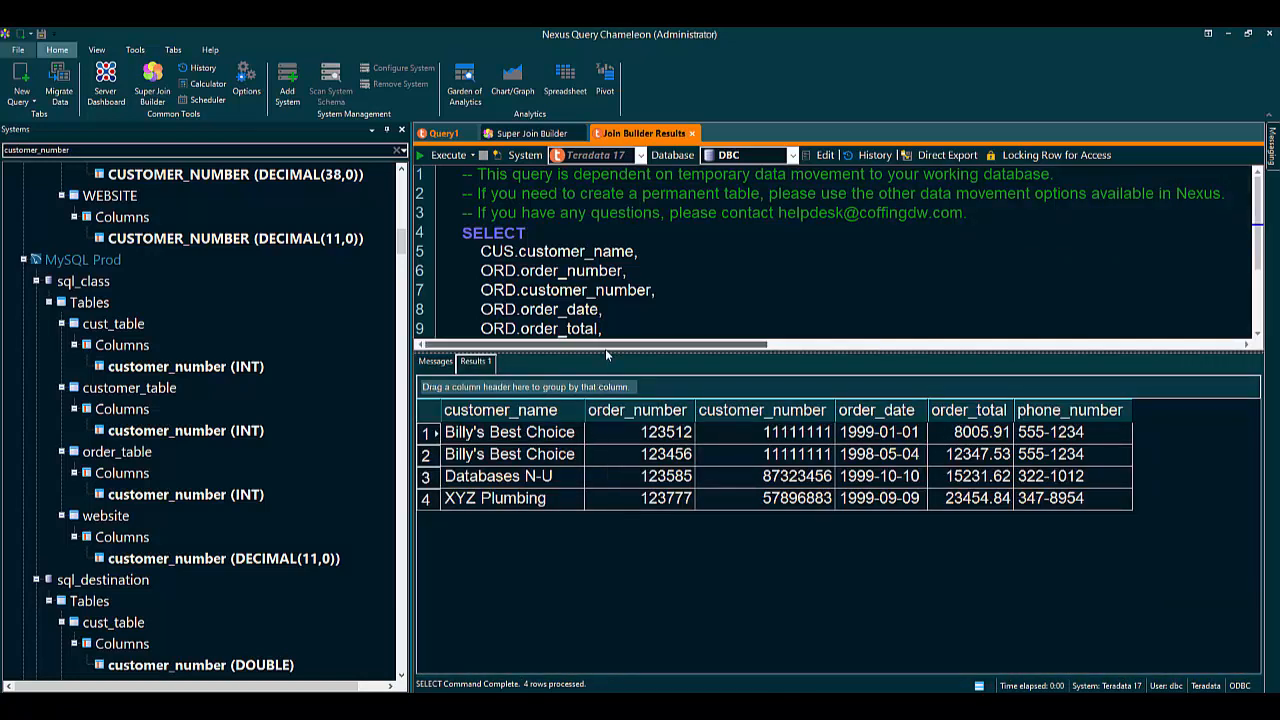
left_click_drag(604, 354, 608, 454)
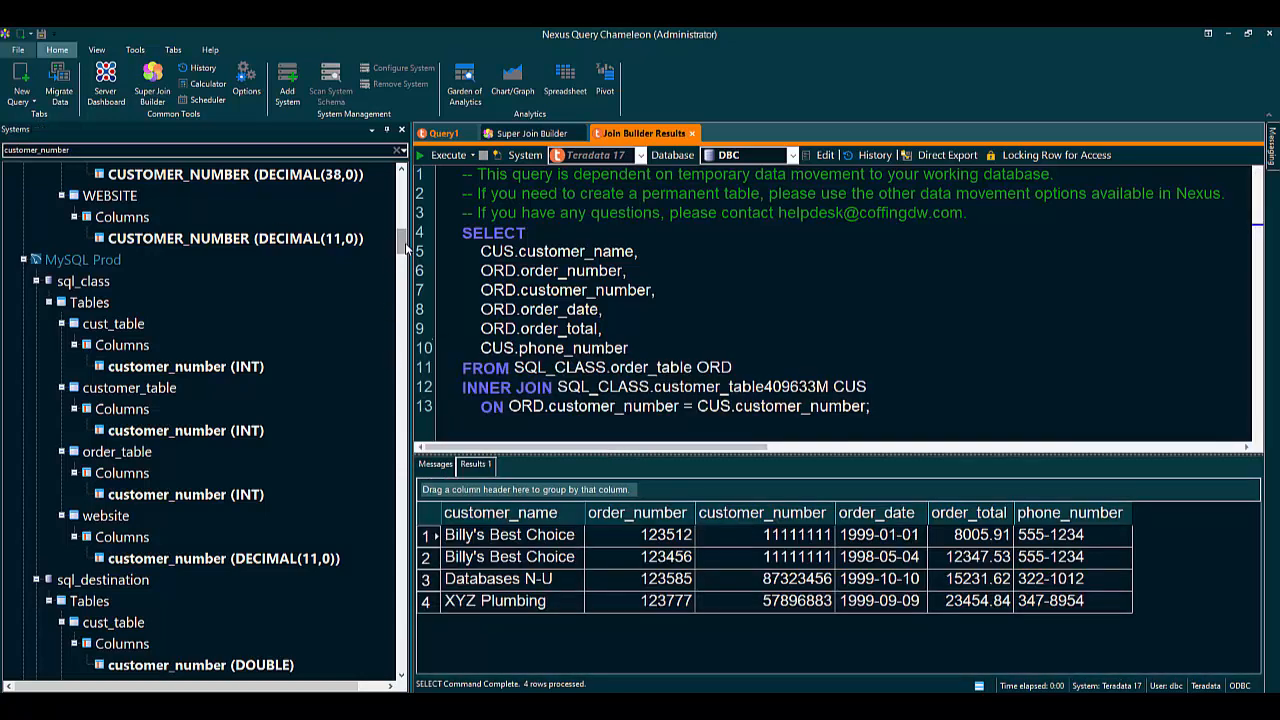
Clear the systems tree search and expand Teradata 17 to list the tables of the SQL_CLASS database
left_click_drag(403, 244, 403, 180)
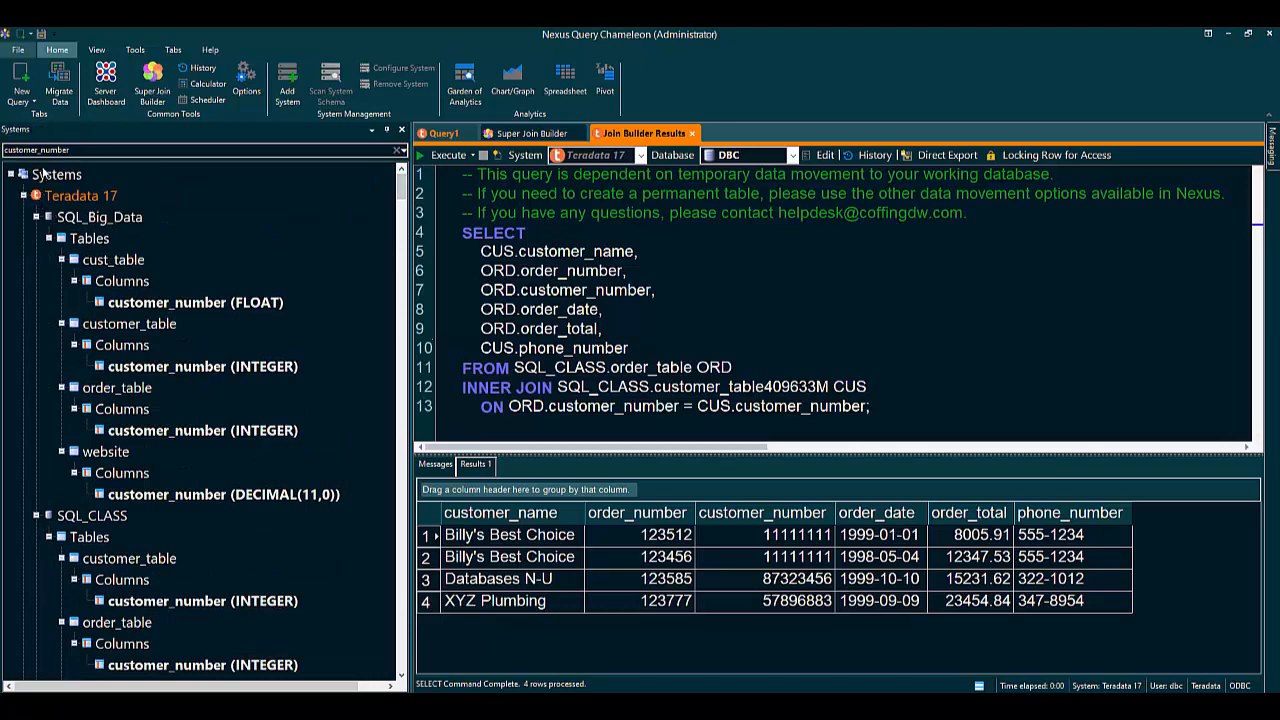
left_click(396, 150)
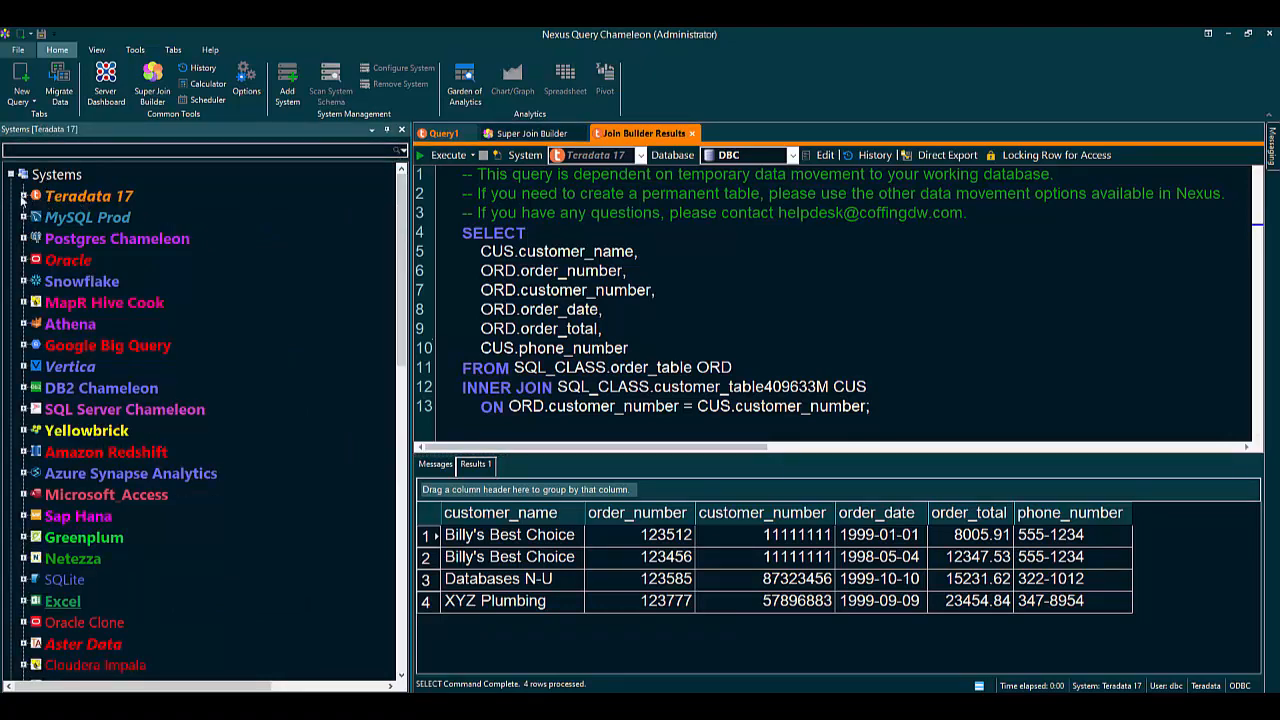
left_click(23, 197)
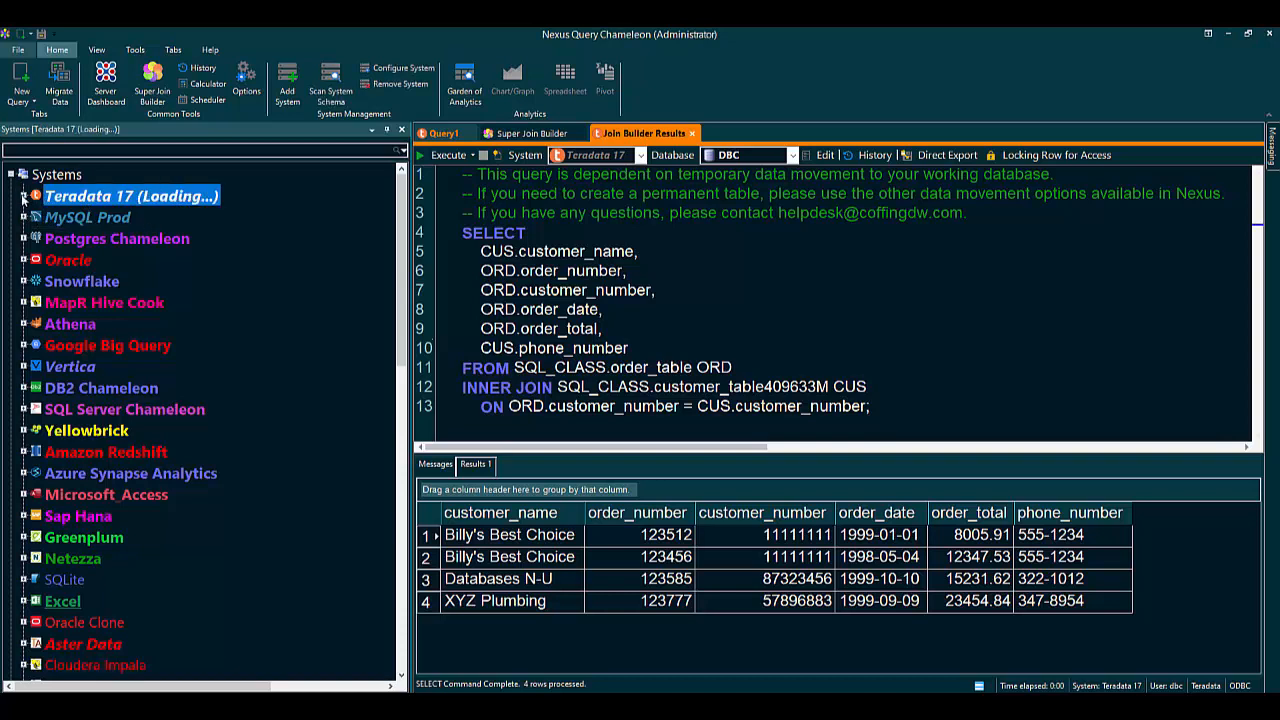
left_click(37, 239)
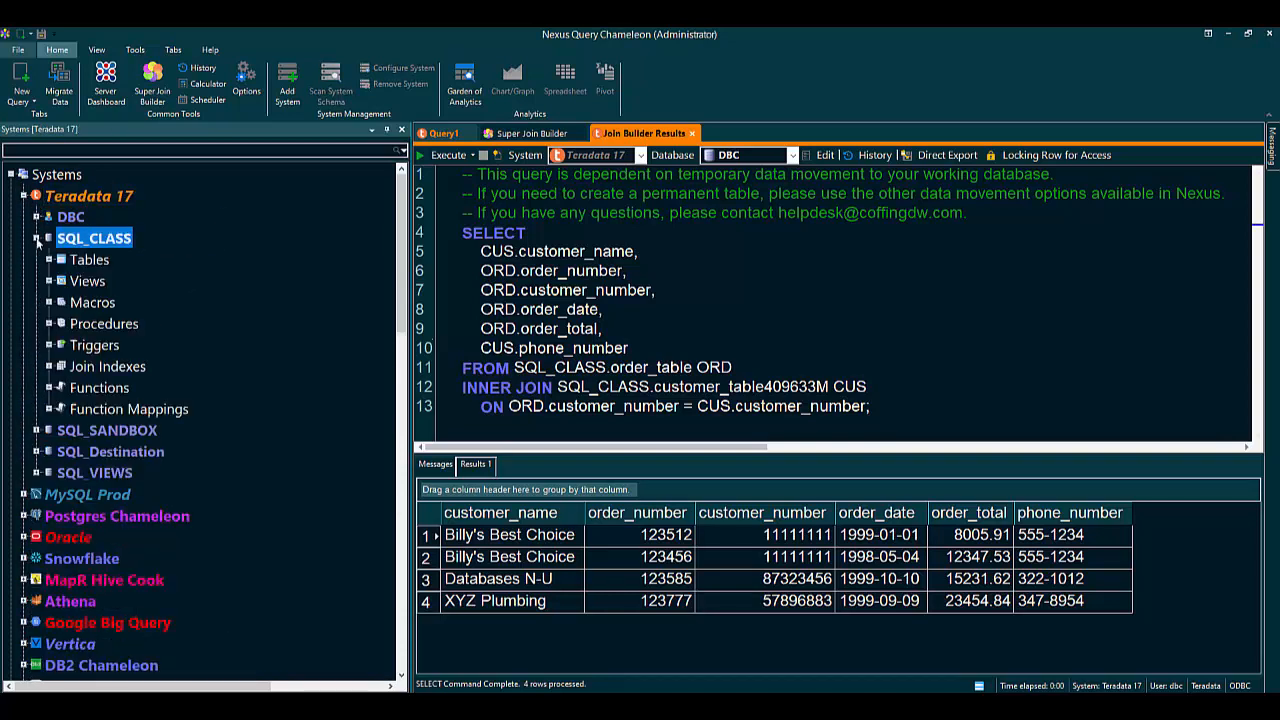
left_click(48, 258)
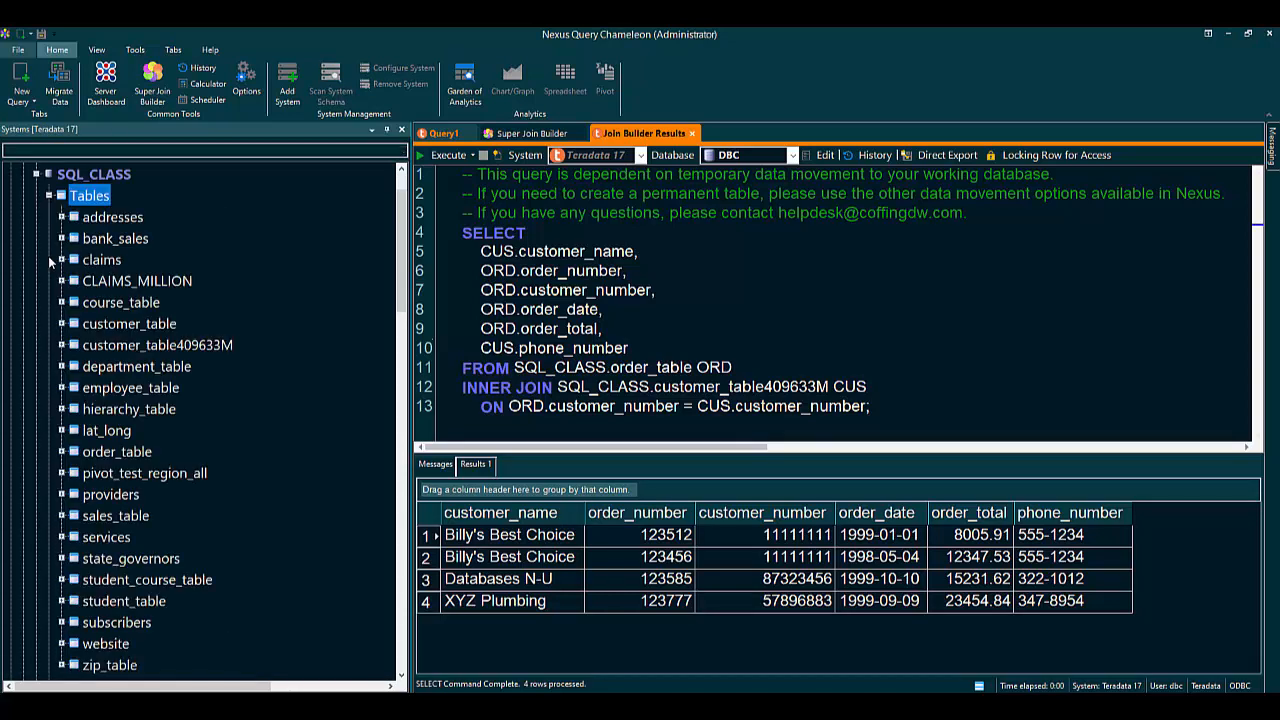
Open the DDL of pivot_test_region_all and generate a SELECT statement of all its columns below it
right_click(160, 475)
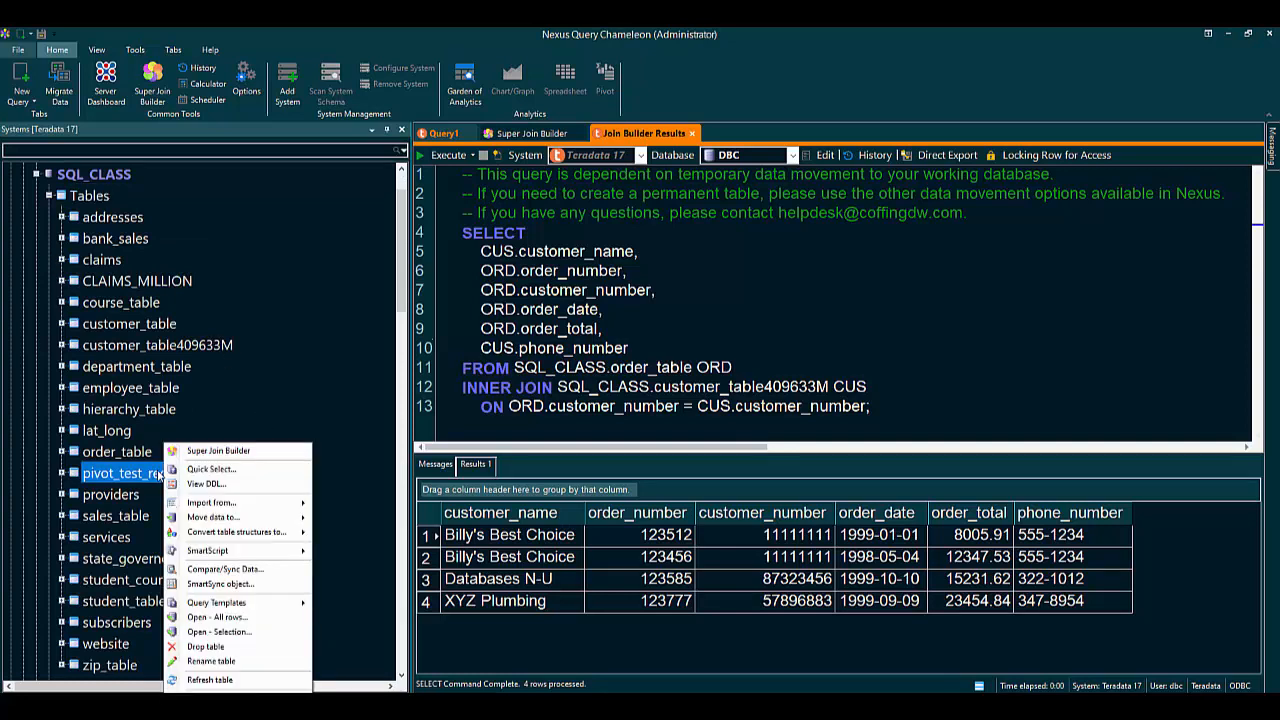
left_click(207, 484)
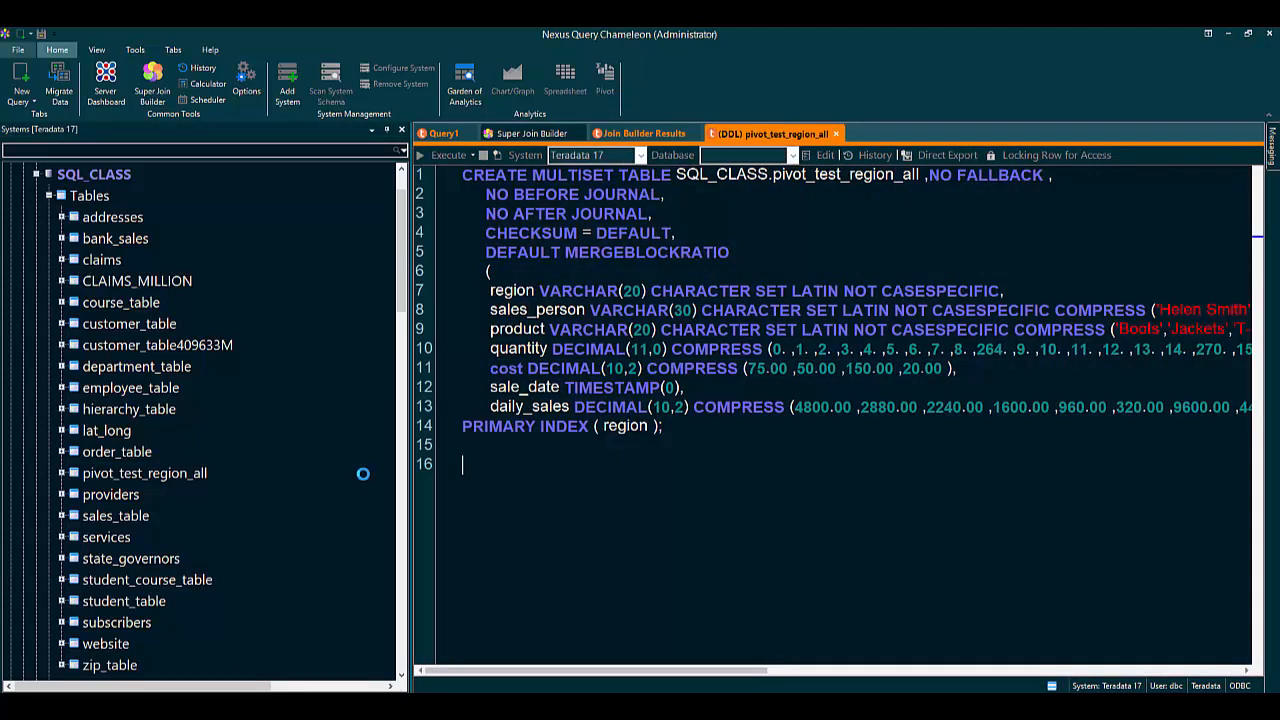
right_click(143, 481)
left_click(200, 490)
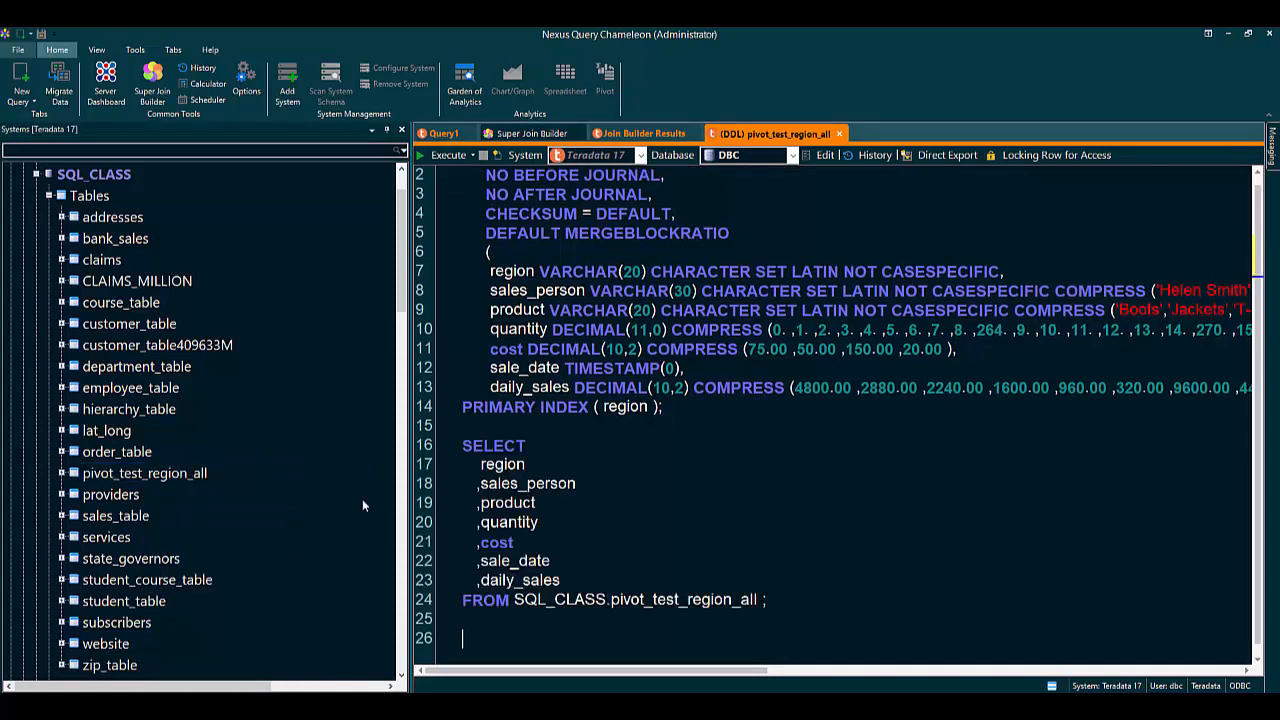
Run only the SELECT on pivot_test_region_all, returning all rows, and collapse the Teradata 17 system in the tree
left_click_drag(629, 578, 428, 444)
left_click(450, 155)
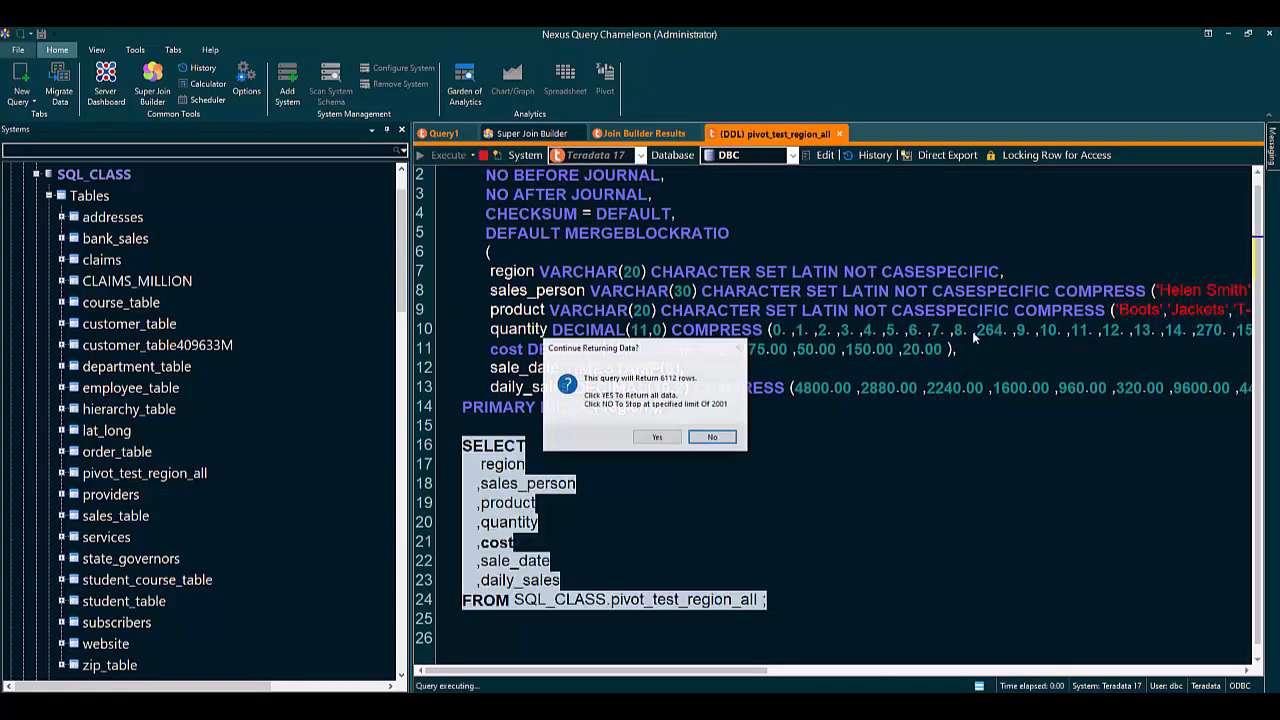
left_click(659, 440)
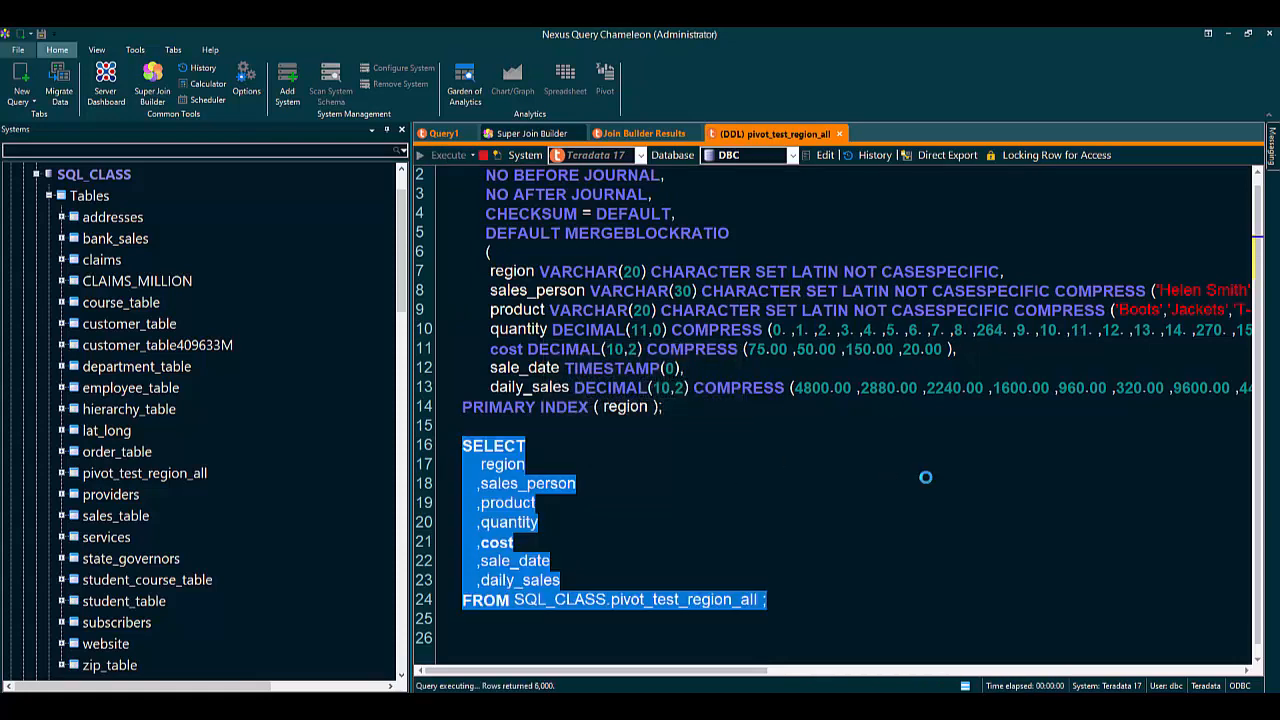
scroll(906, 591, "down", 2)
scroll(905, 591, "up", 2)
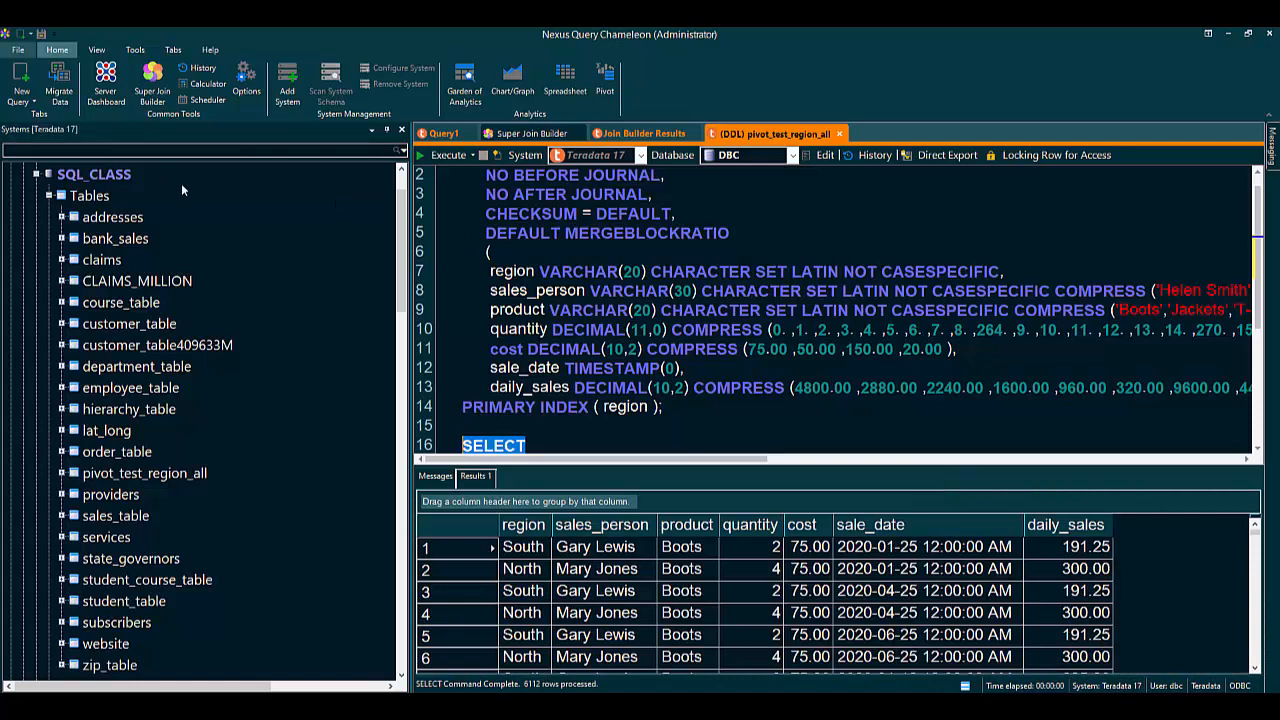
scroll(398, 205, "up", 1)
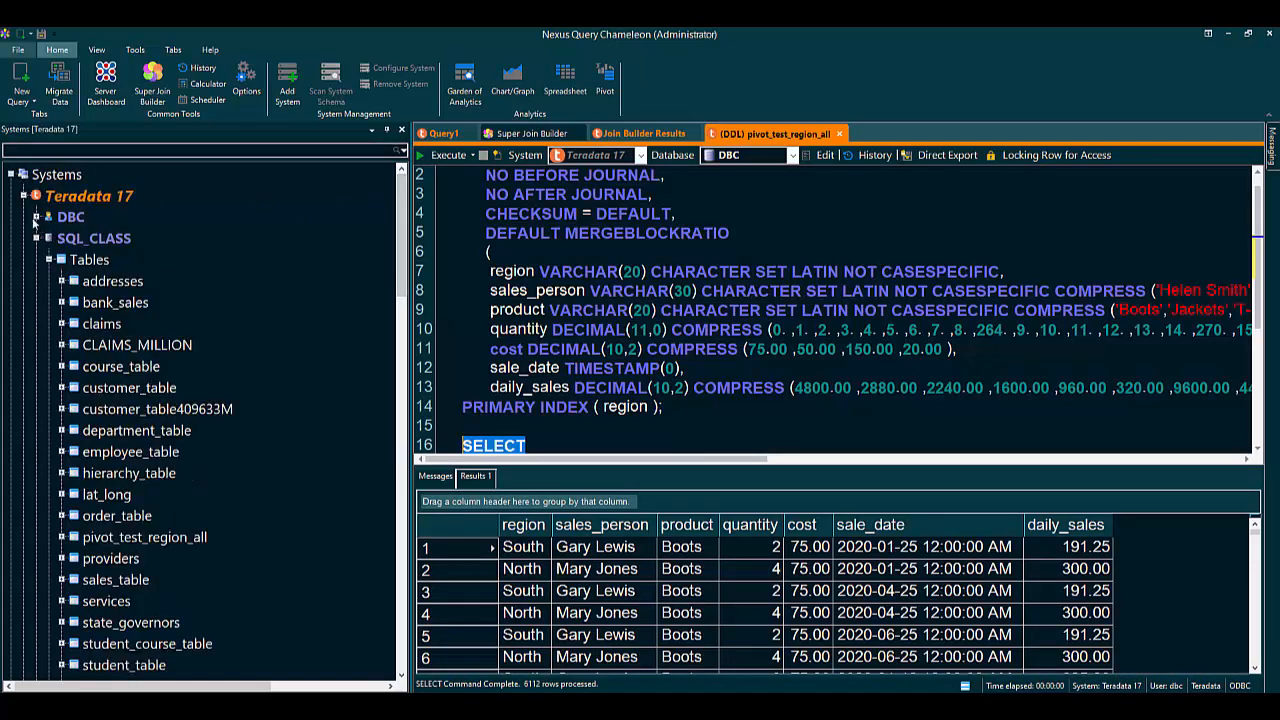
left_click(23, 196)
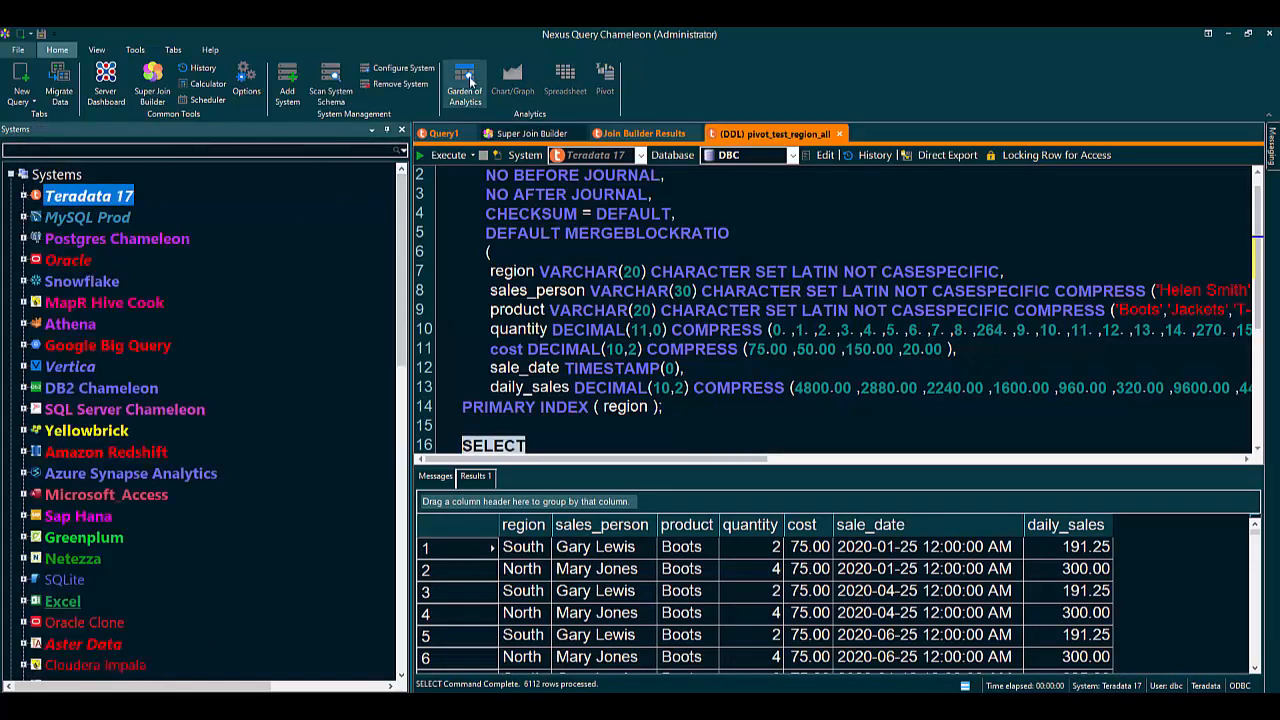
Build a pivot table from the query results on a new worksheet with region and sales_person as columns, product as rows and summed daily_sales as values
left_click(476, 478)
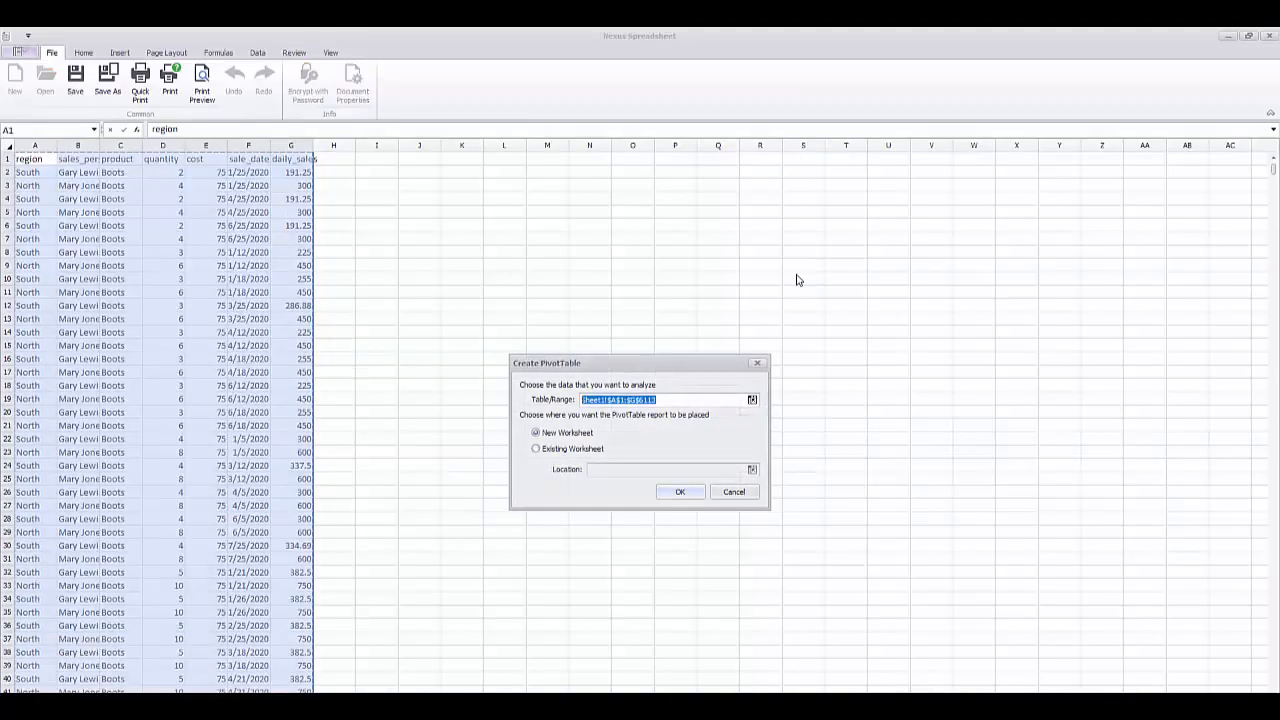
left_click(681, 492)
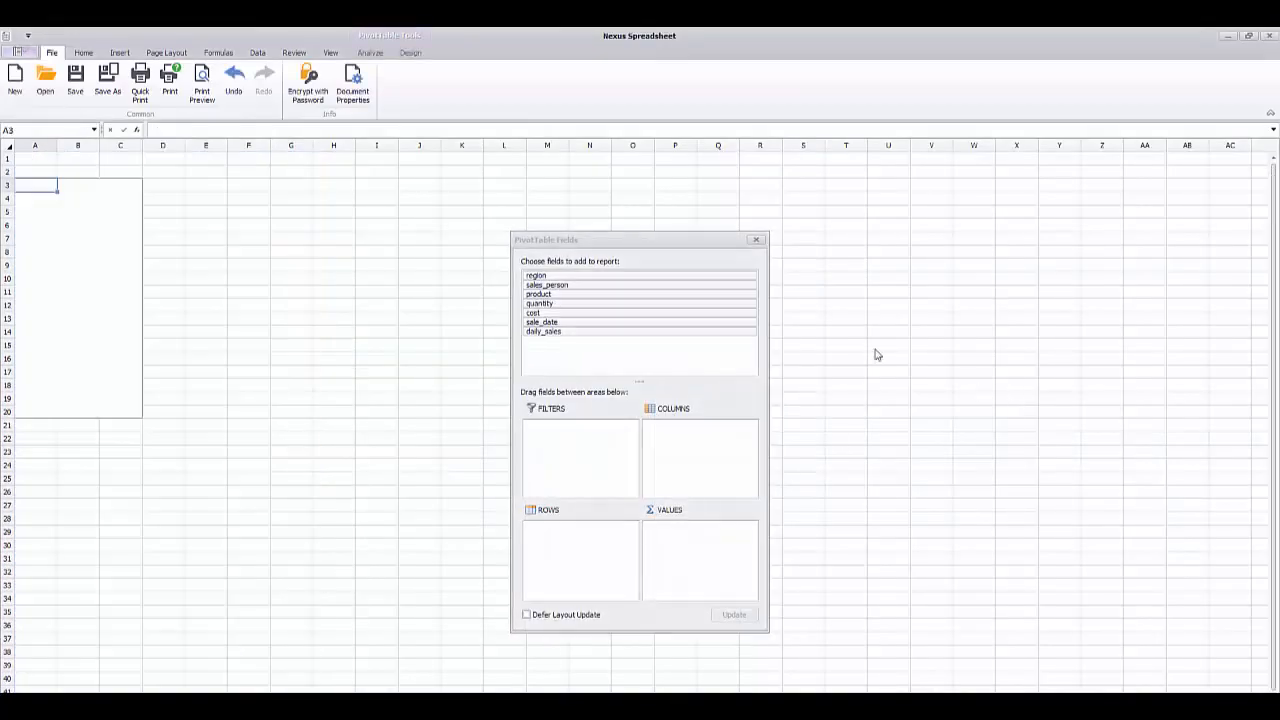
left_click_drag(555, 280, 700, 440)
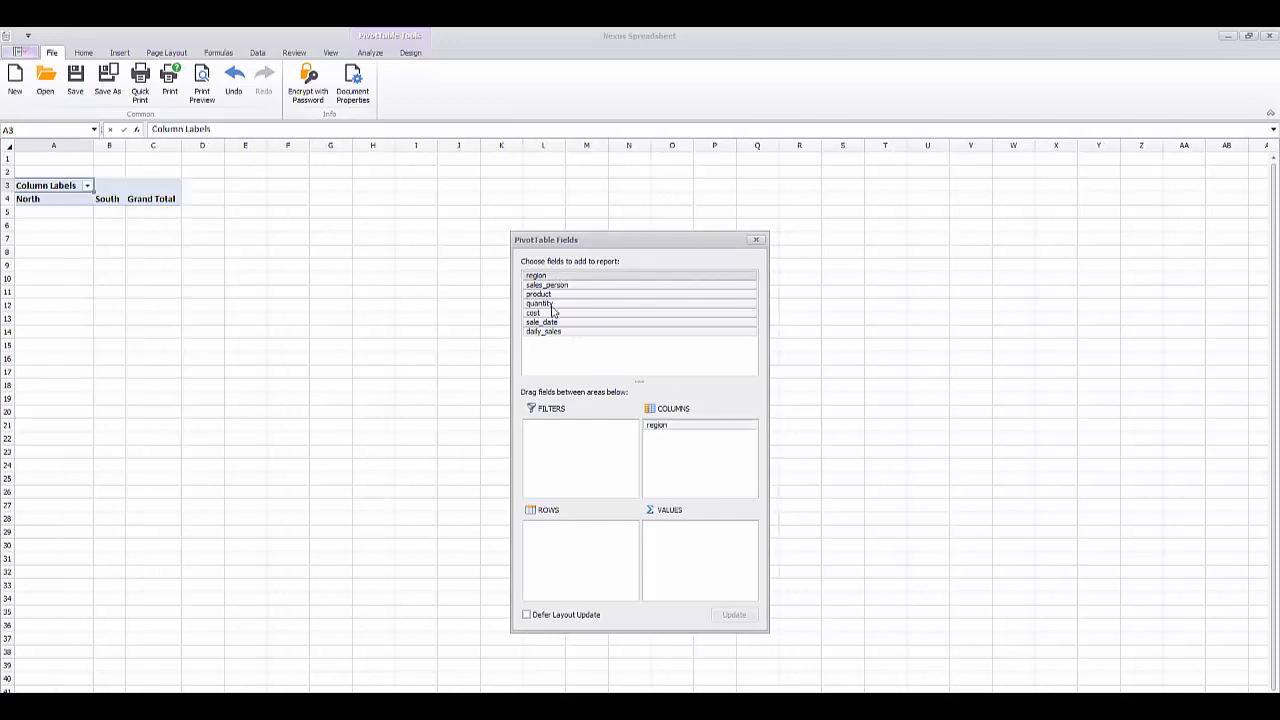
left_click_drag(551, 288, 692, 447)
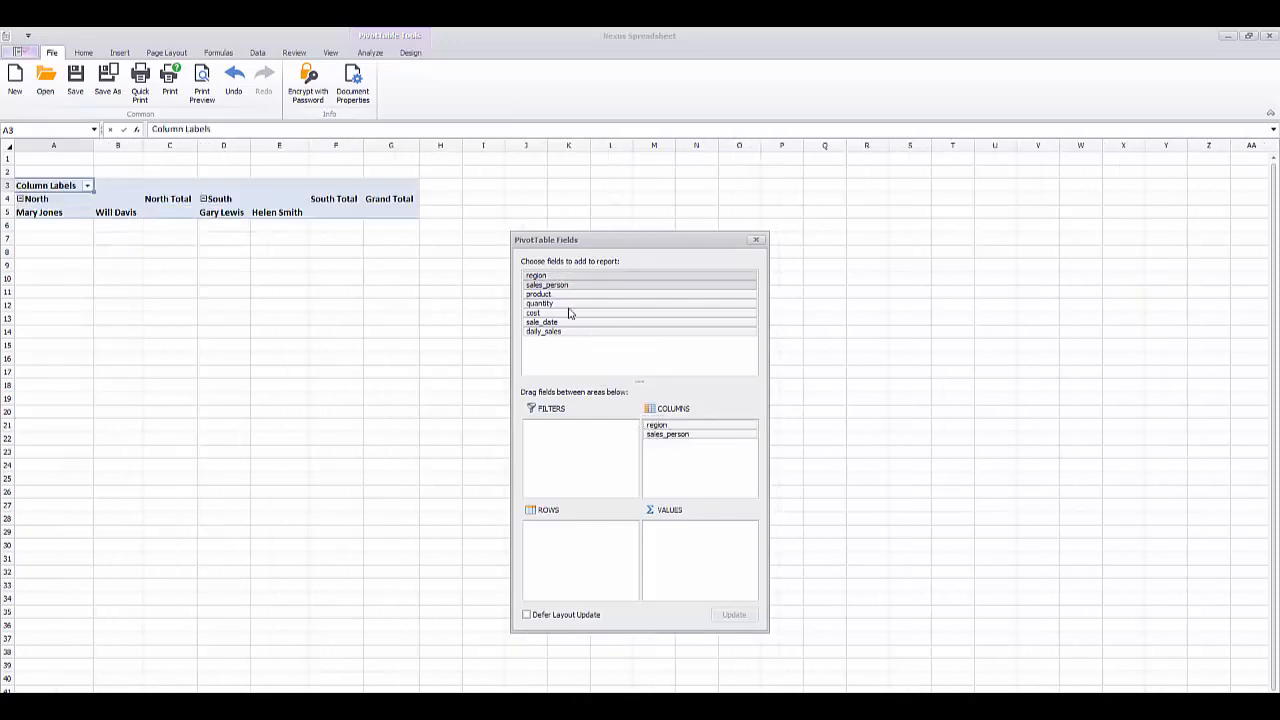
left_click_drag(549, 297, 586, 534)
left_click_drag(550, 332, 708, 526)
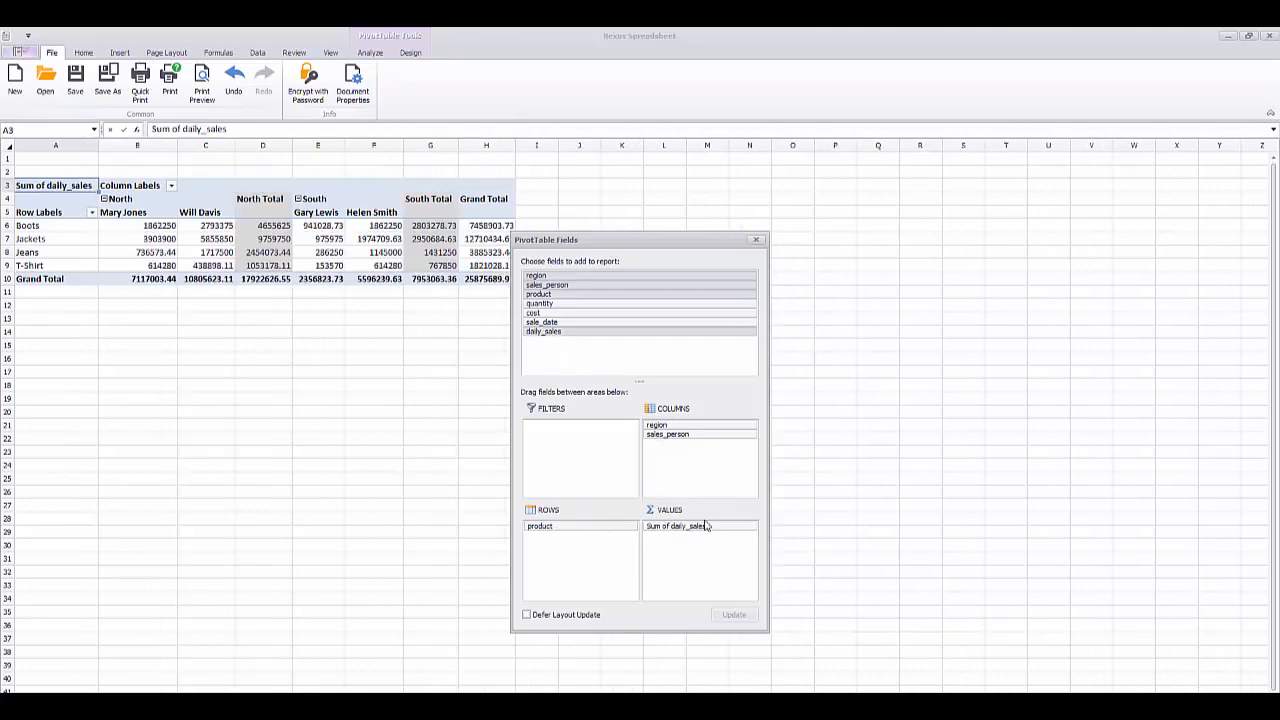
left_click(757, 240)
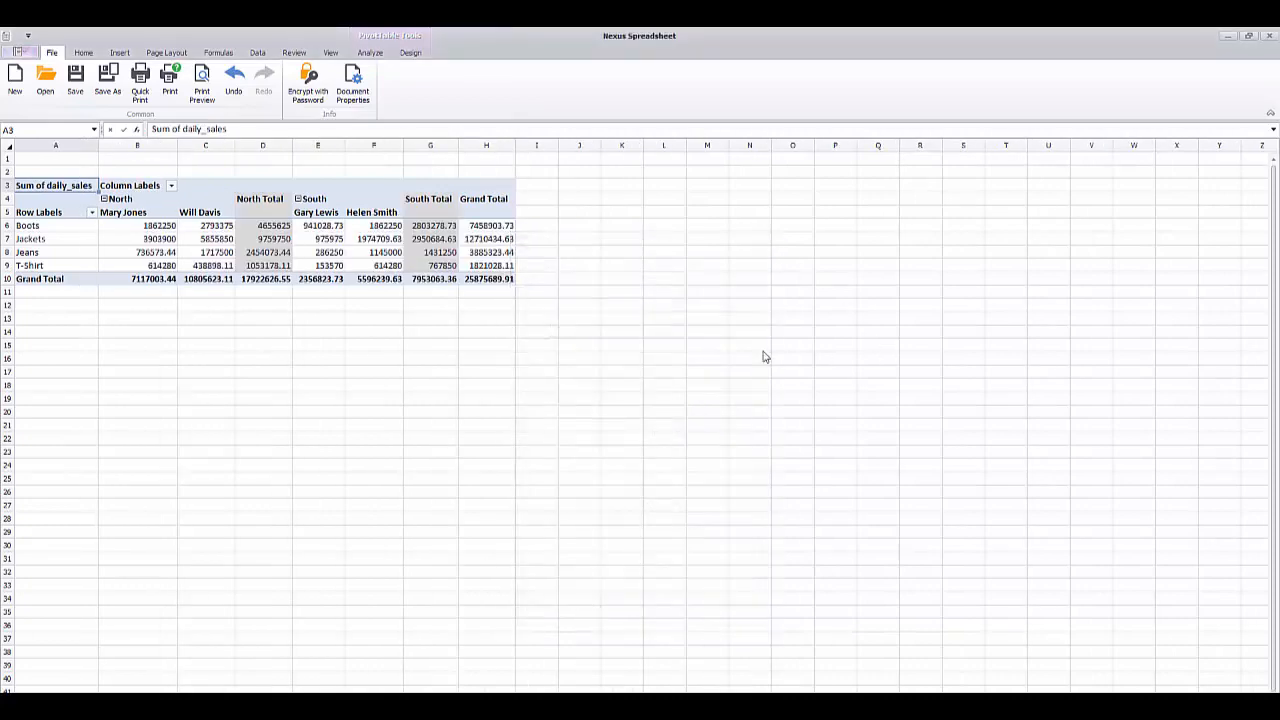
Examine the pivot table at a larger size and close the spreadsheet
scroll(763, 357, "up", 4)
scroll(945, 440, "up", 2)
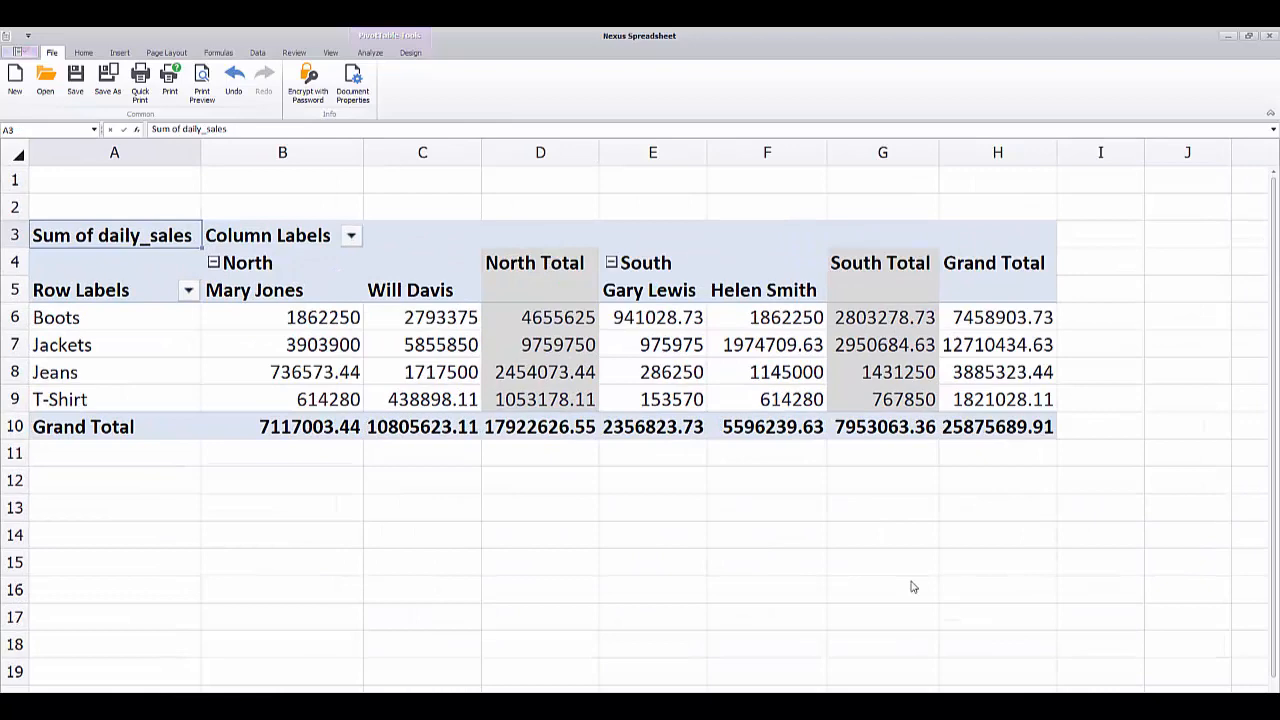
left_click(1271, 114)
left_click(1266, 37)
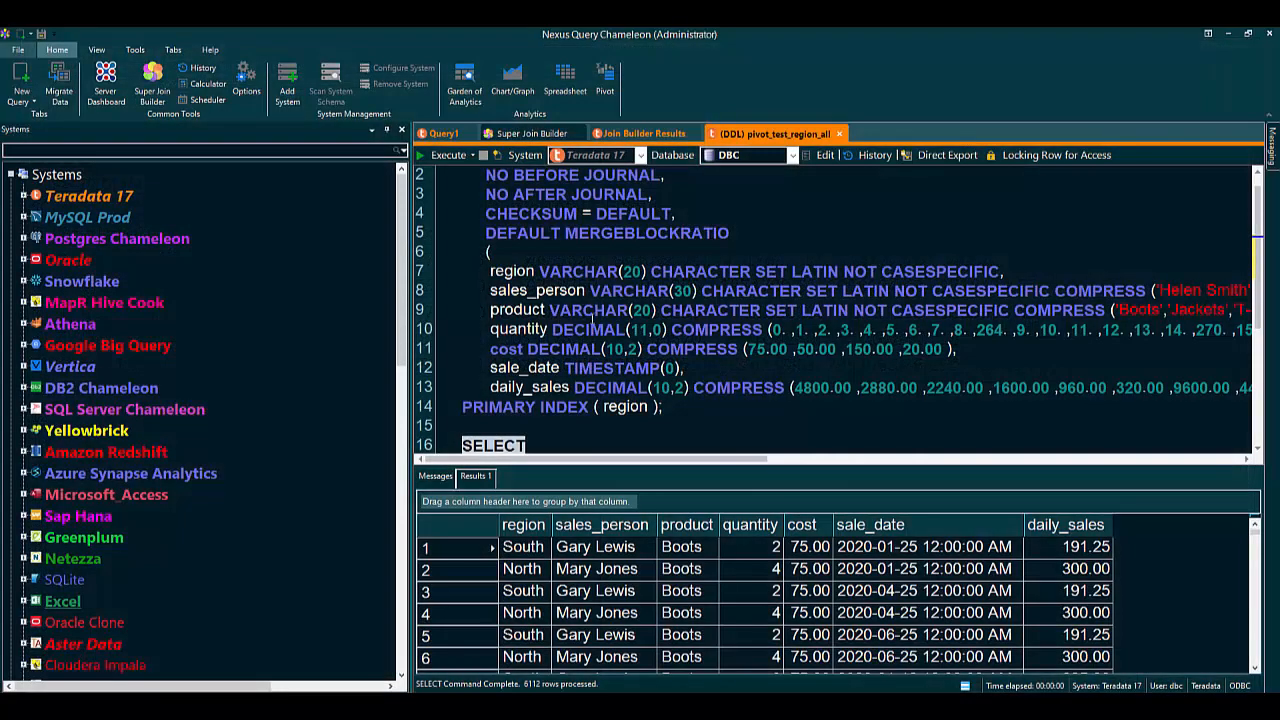
Expand Teradata 17 in the systems tree and generate a quick SELECT of all columns of sales_table in the open query
left_click(23, 197)
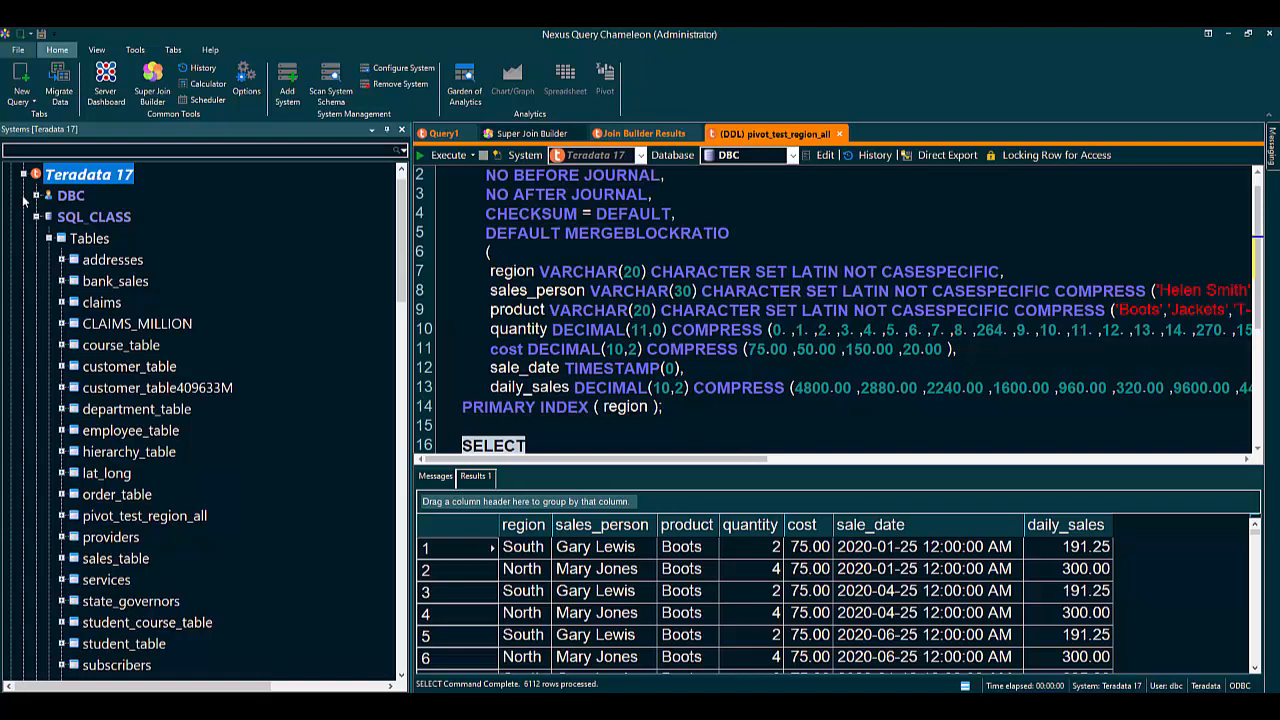
left_click(126, 561)
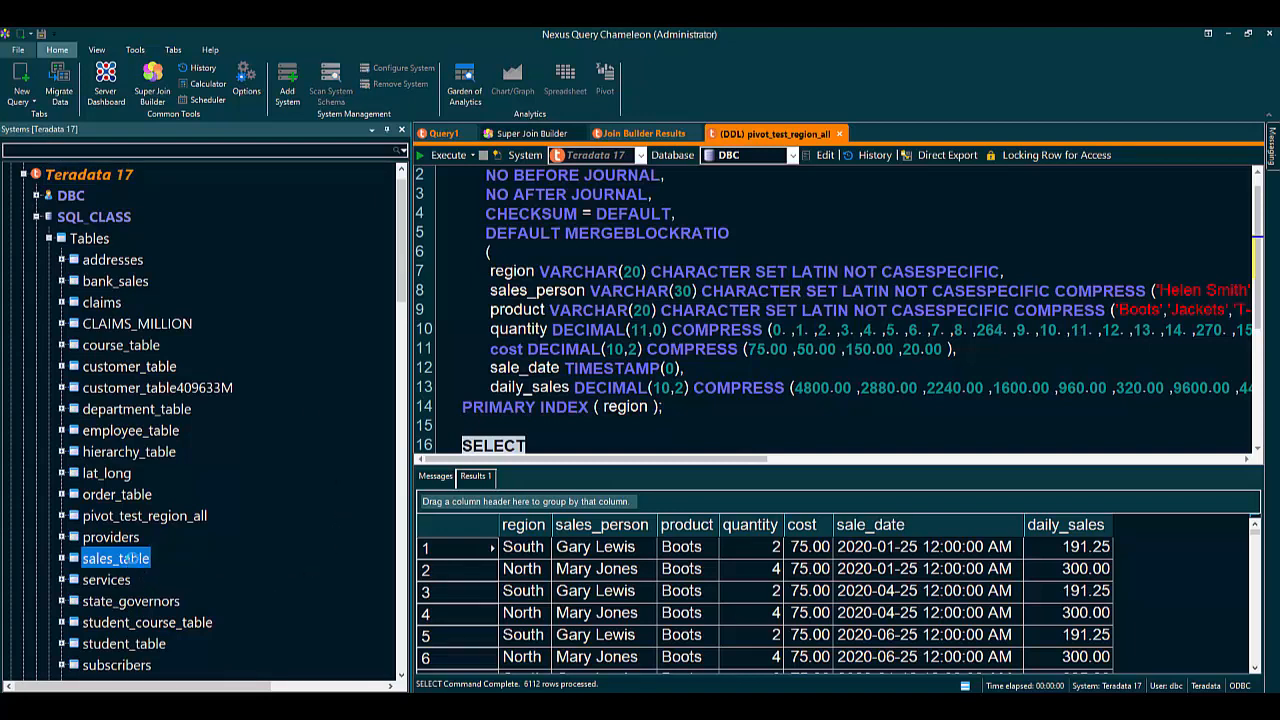
right_click(130, 561)
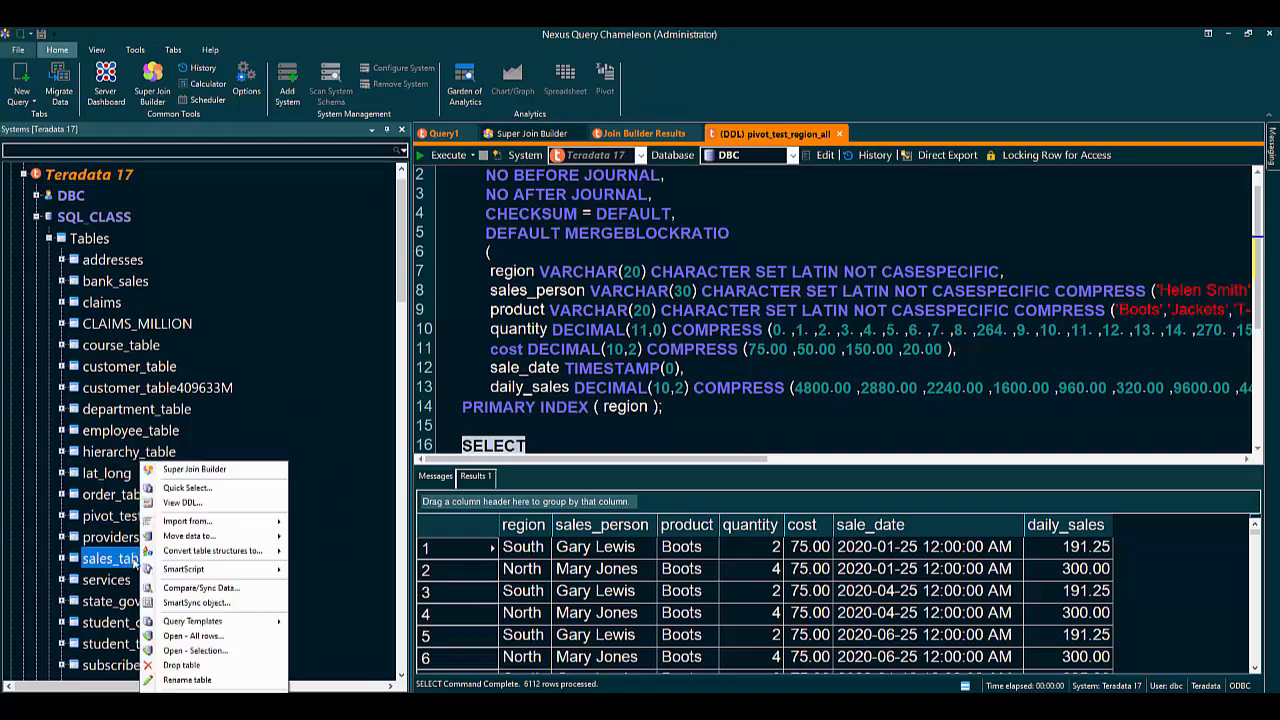
left_click(200, 488)
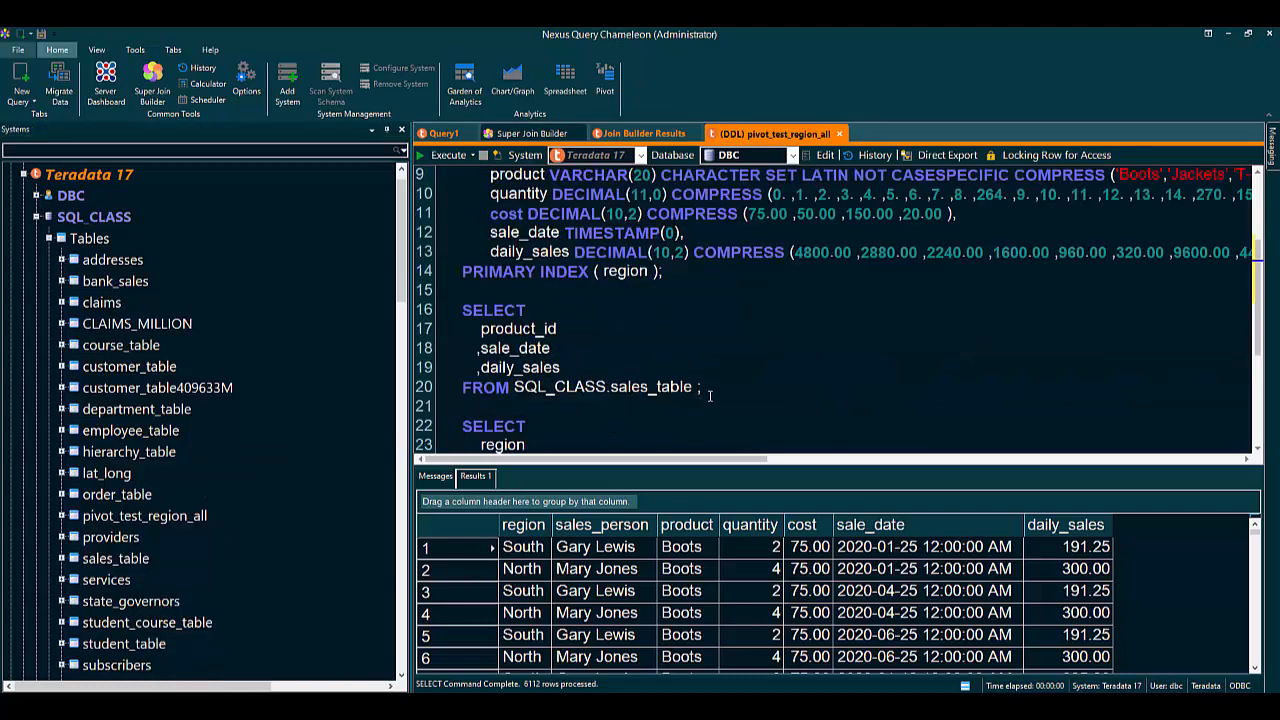
Run only the SELECT on SQL_CLASS.sales_table and collapse the Teradata 17 system in the tree
left_click_drag(710, 395, 453, 319)
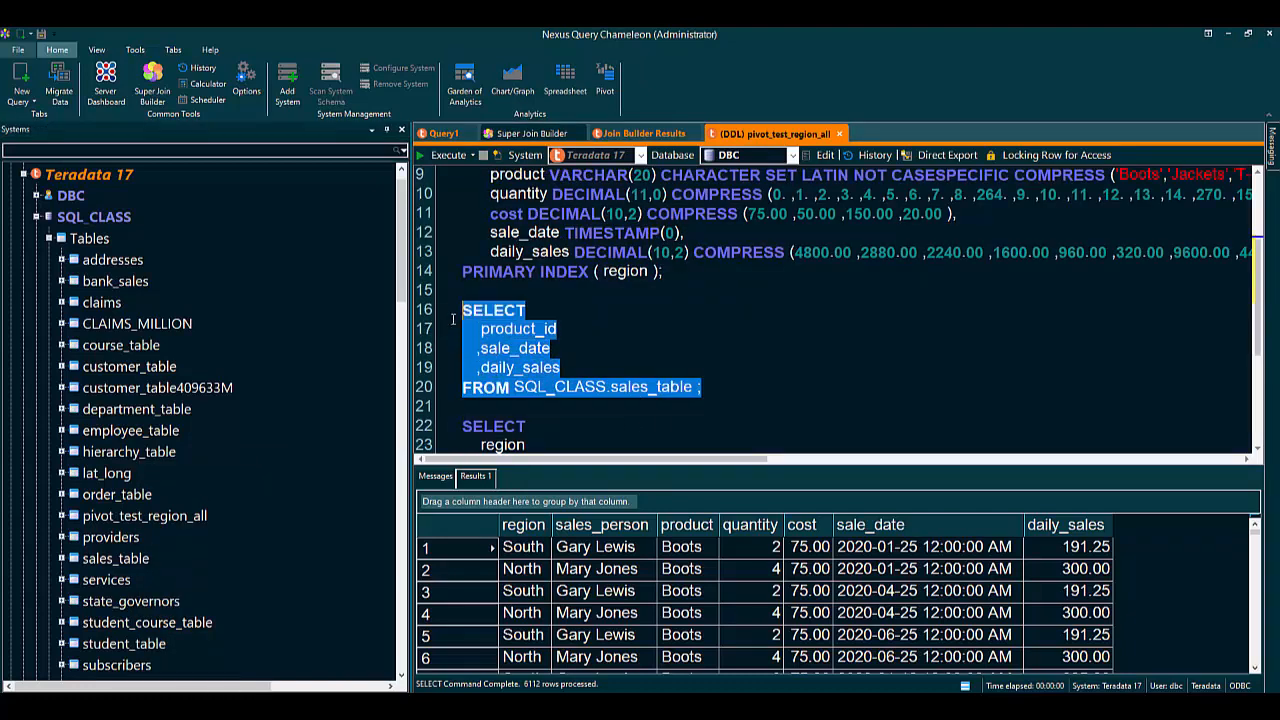
left_click(450, 155)
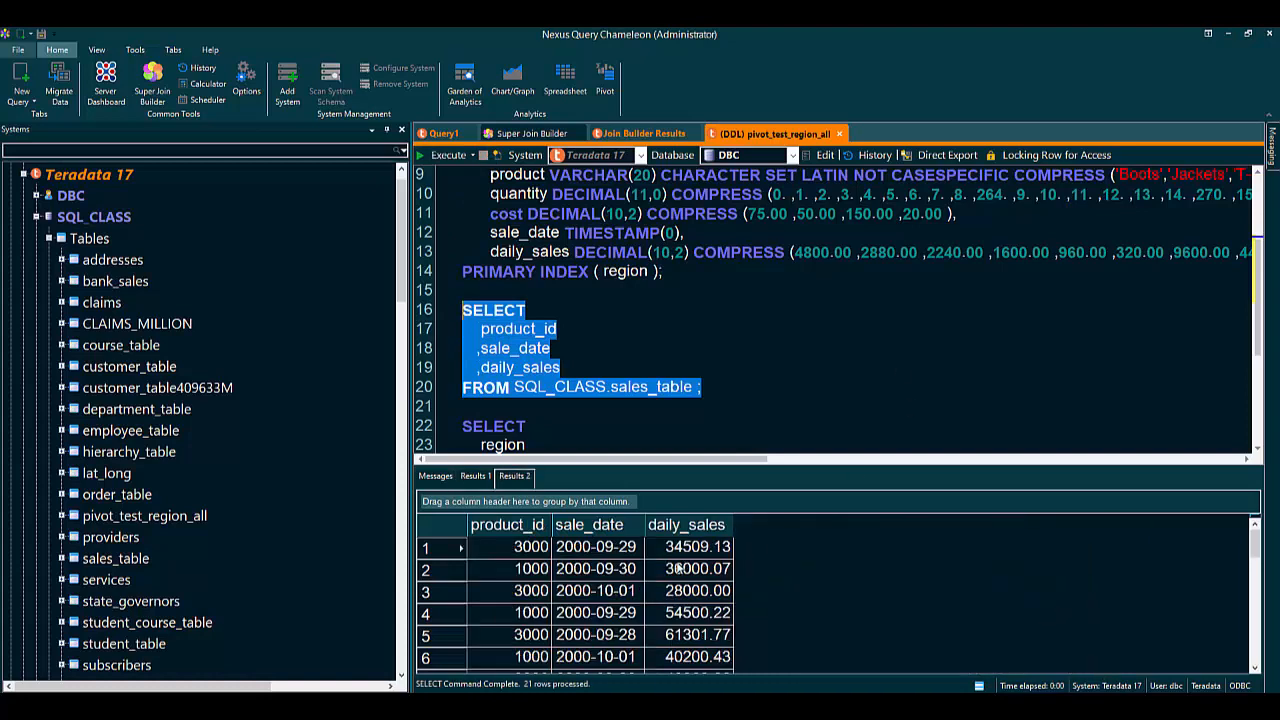
left_click(23, 175)
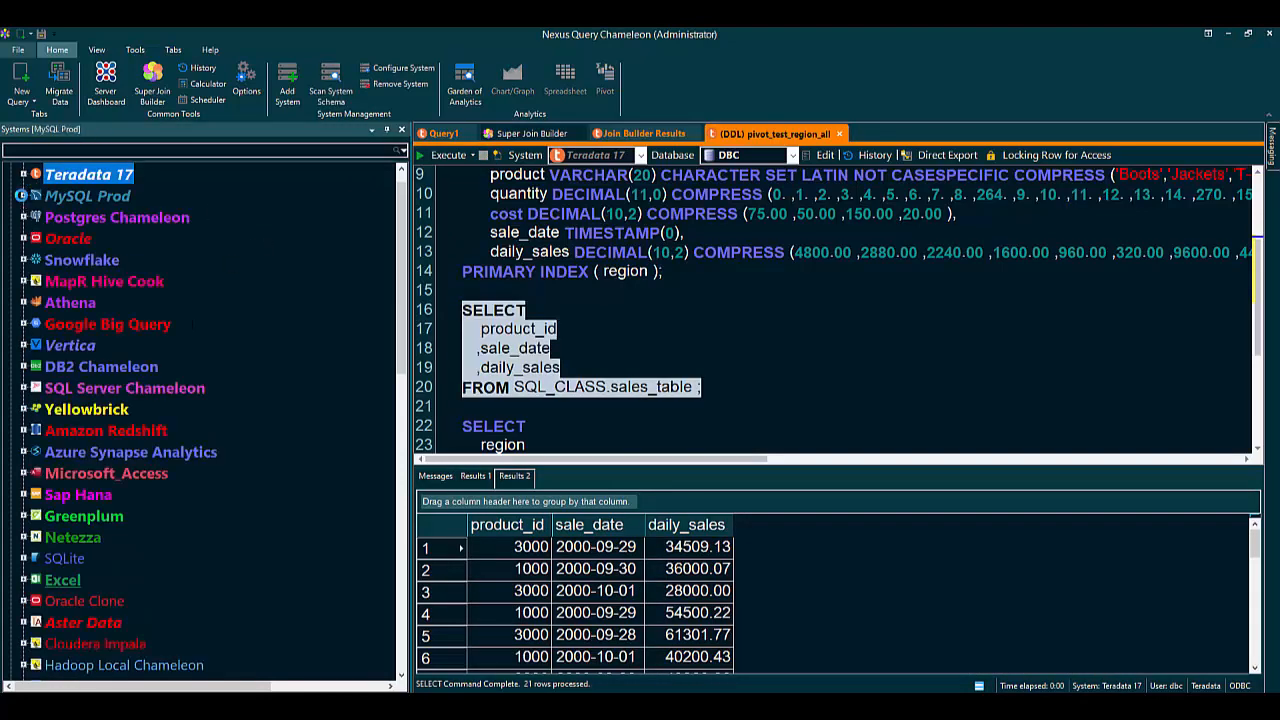
Expand MySQL Prod in the systems tree to list the tables of the sql_class database
left_click(23, 196)
left_click(36, 218)
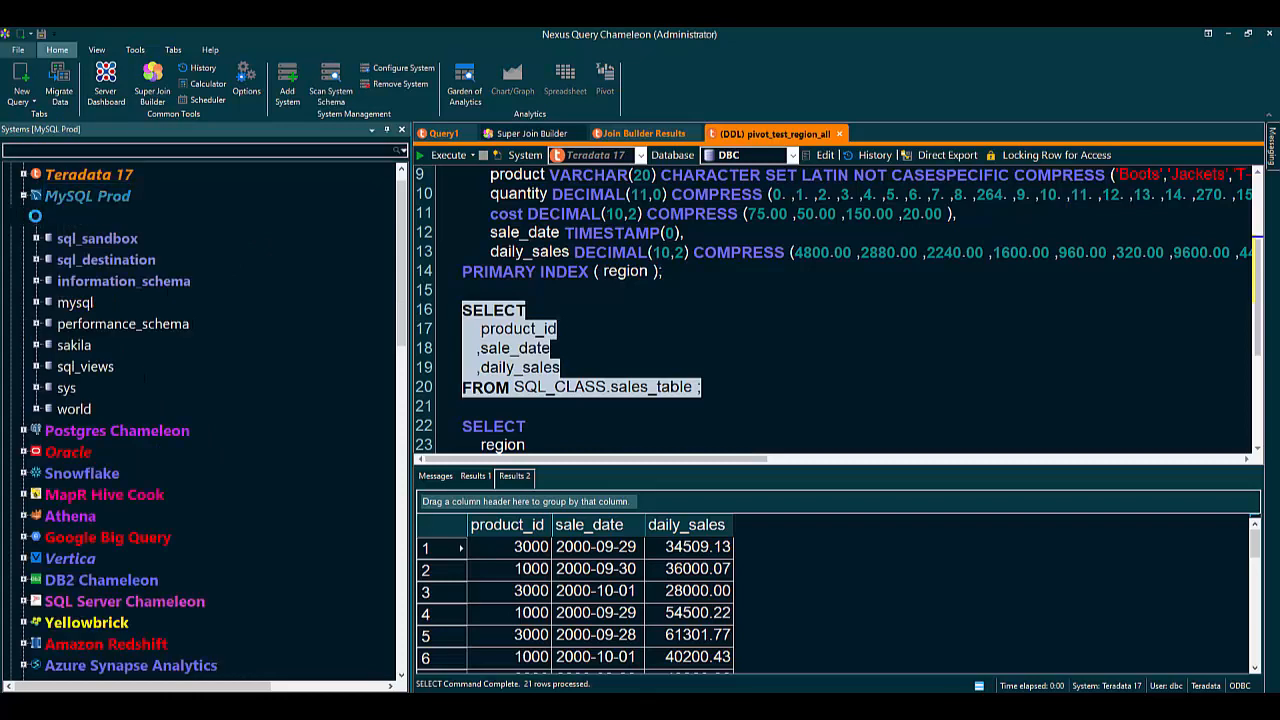
left_click(48, 240)
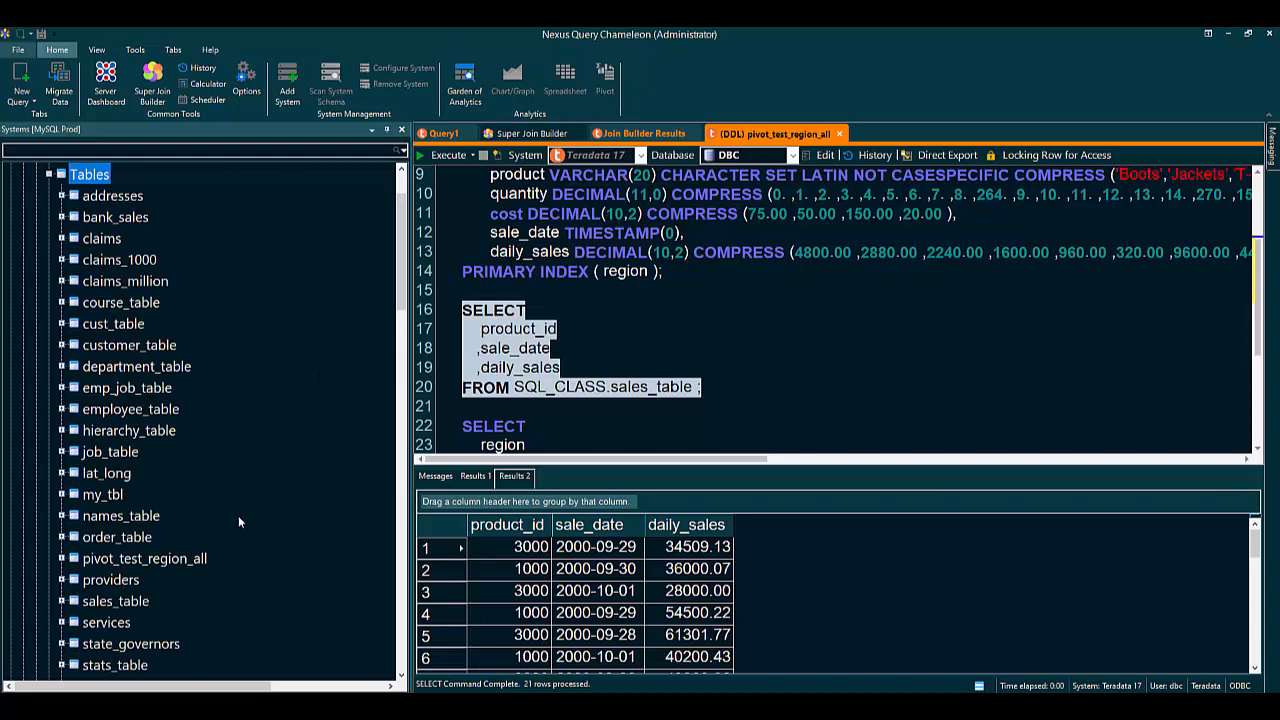
Generate and run a quick SELECT of all columns of the MySQL addresses table, and collapse MySQL Prod in the tree
right_click(130, 196)
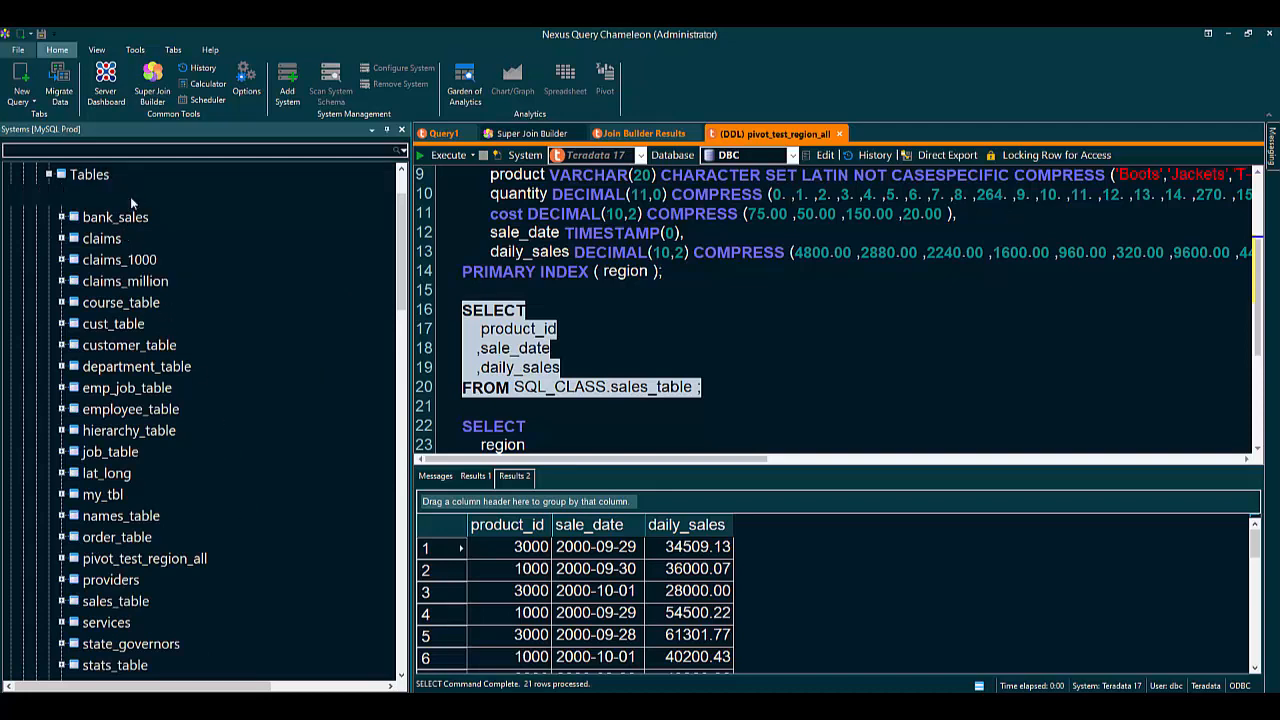
left_click(183, 225)
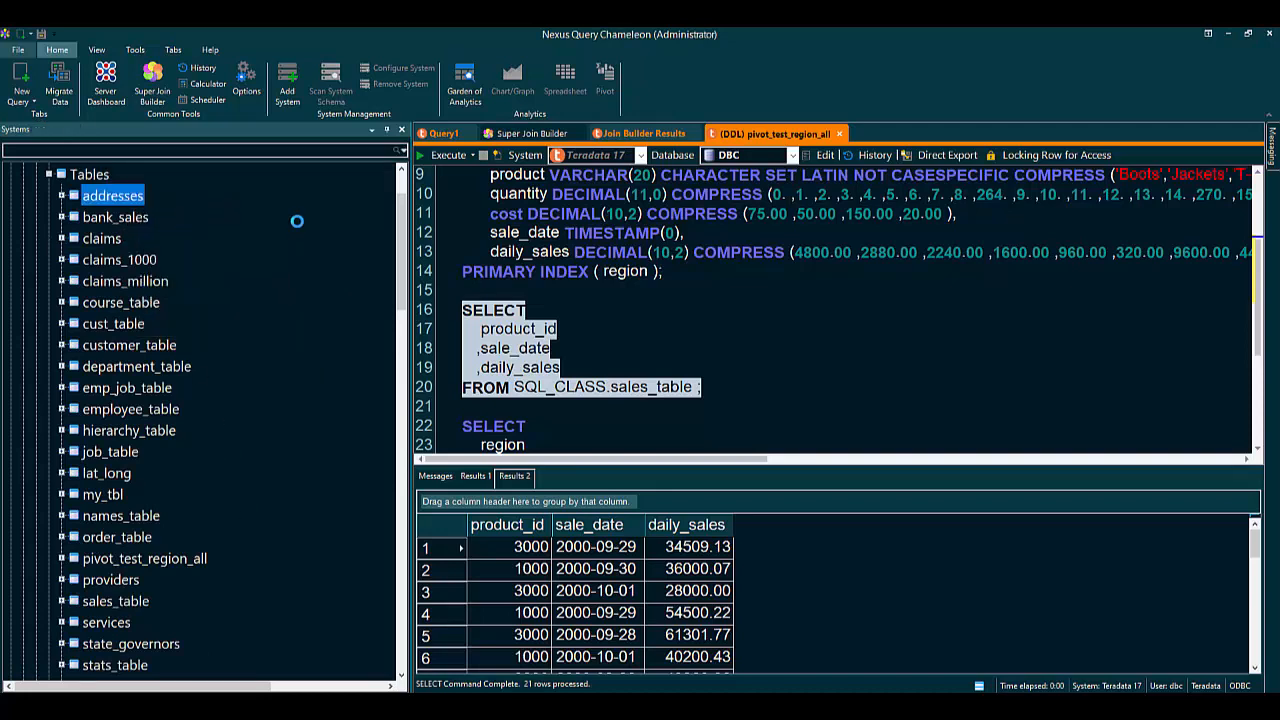
left_click(448, 157)
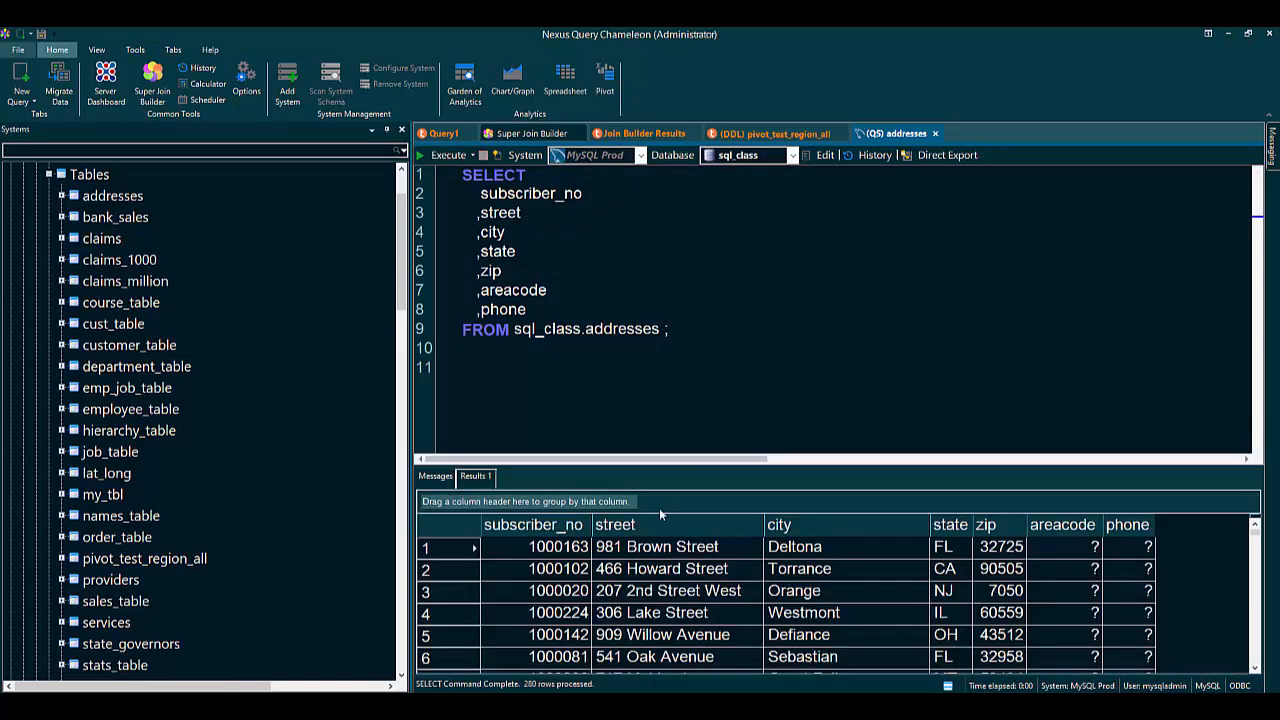
scroll(146, 242, "up", 3)
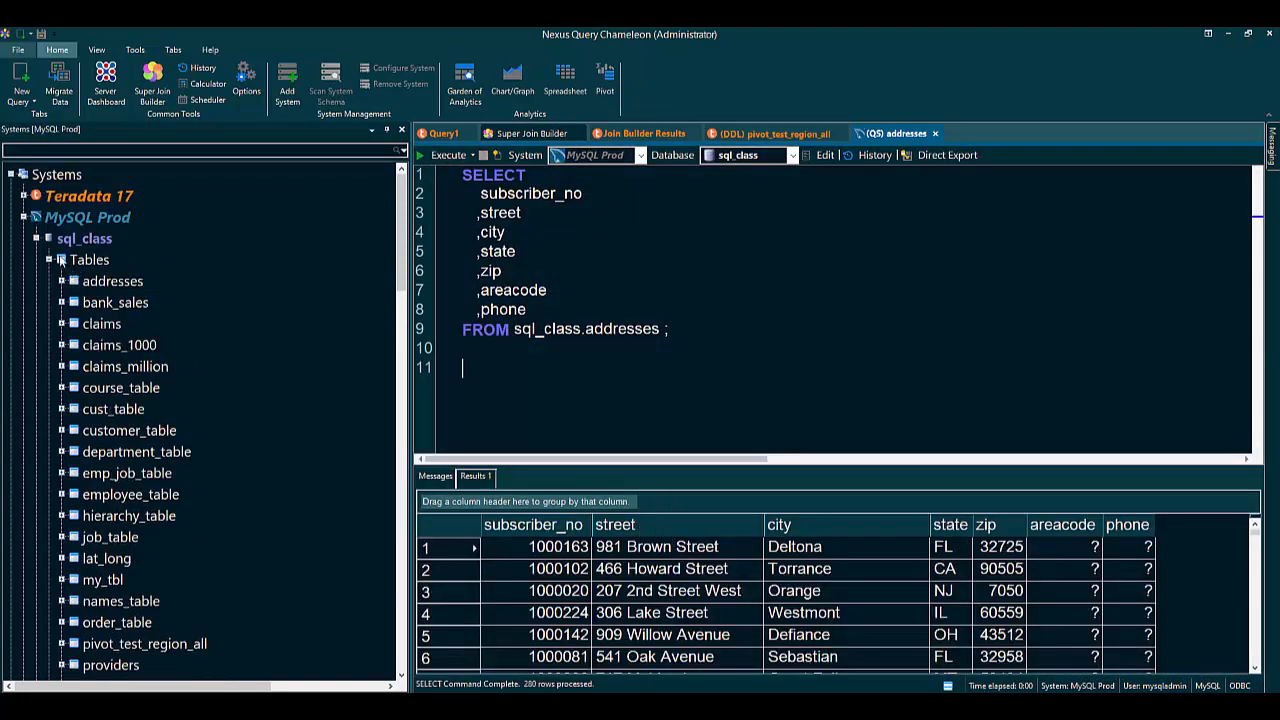
left_click(28, 221)
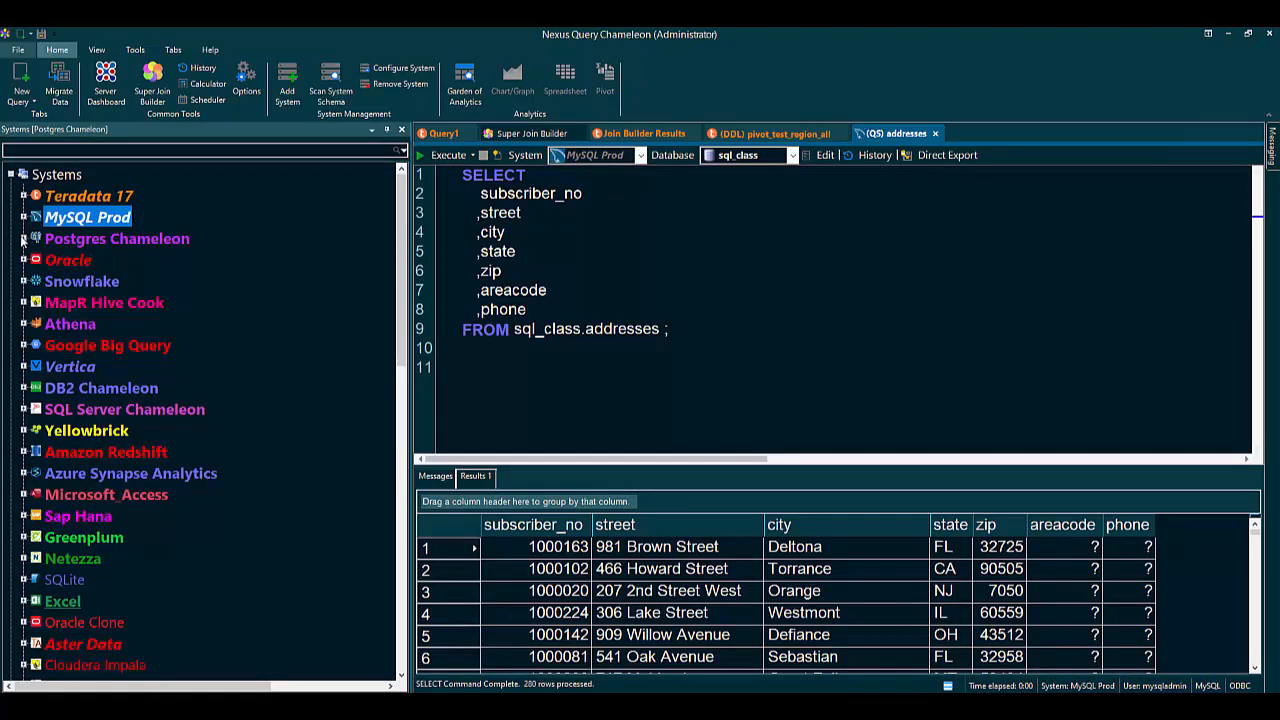
Expand Oracle in the systems tree to list the tables of the SQL_CLASS schema
left_click(23, 260)
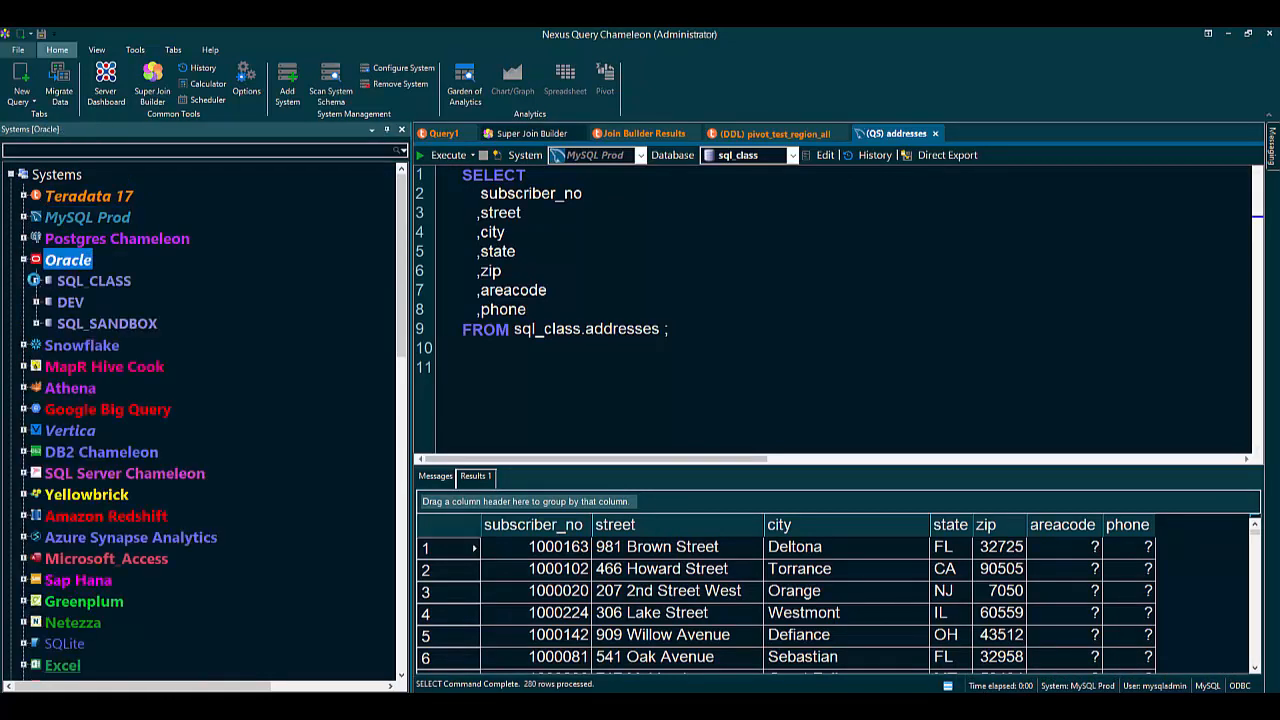
left_click(35, 281)
left_click(51, 302)
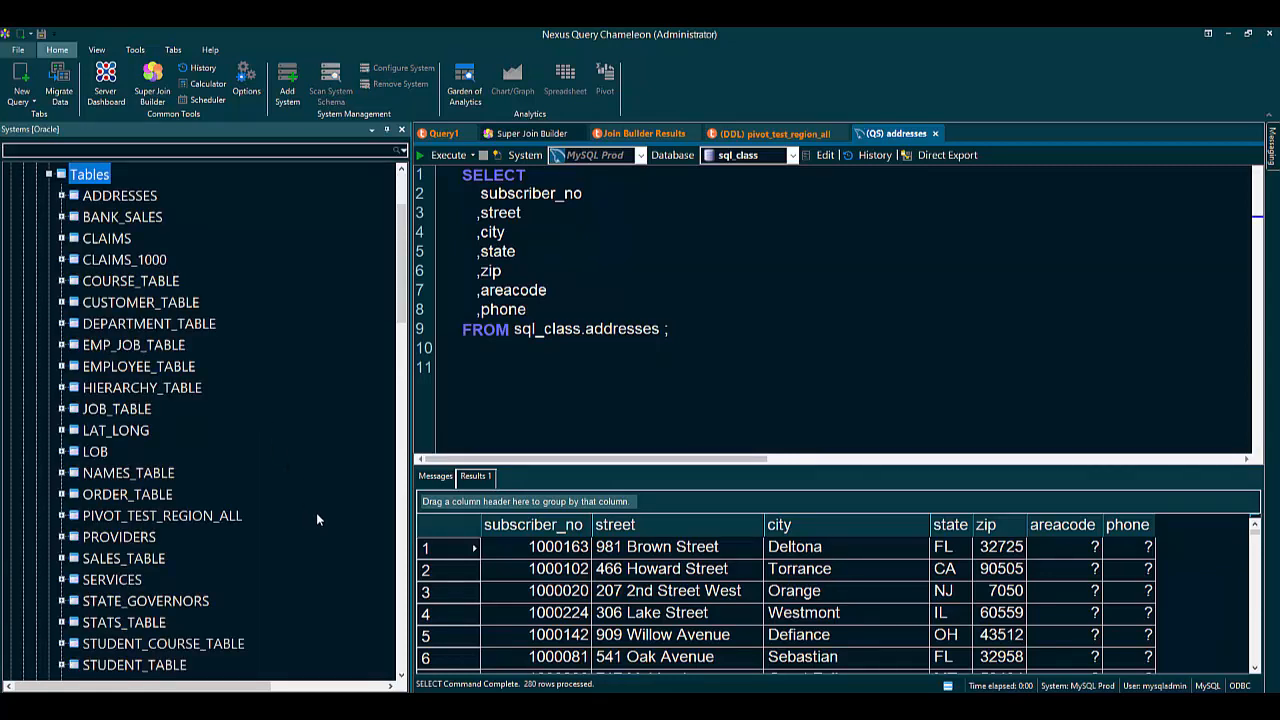
scroll(182, 596, "down", 1)
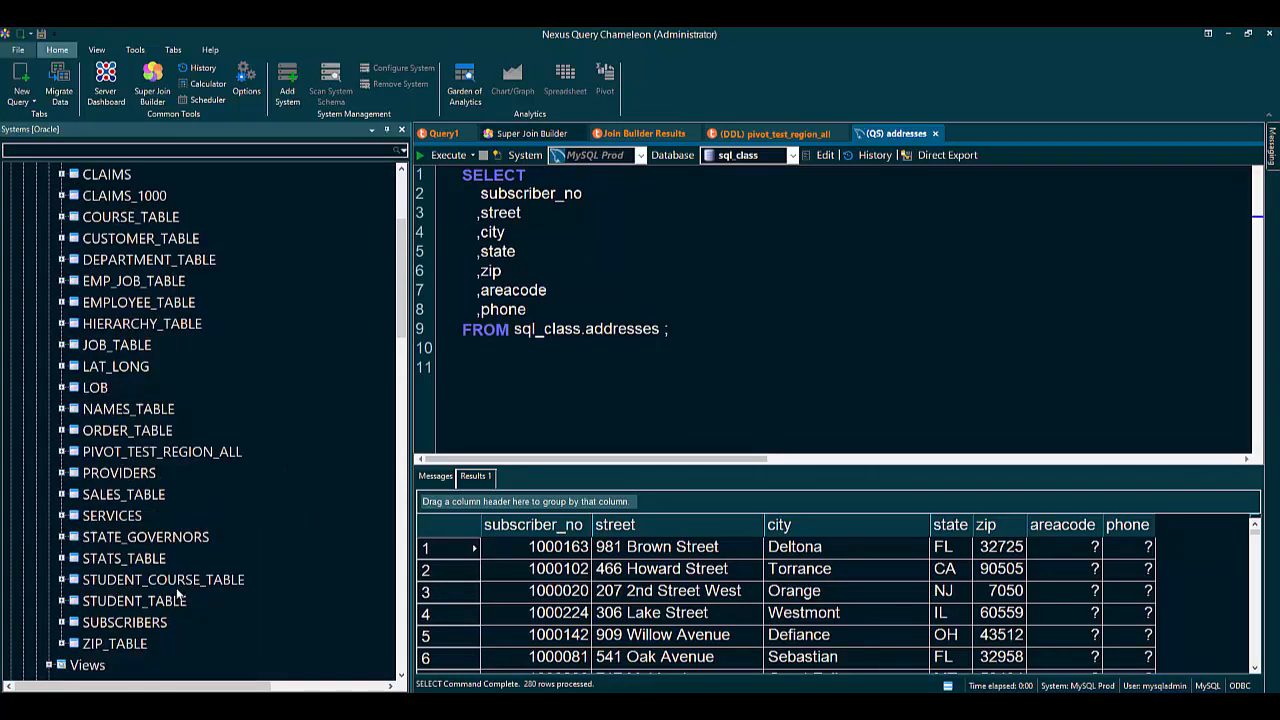
Generate and run a quick SELECT of all columns of the Oracle SUBSCRIBERS table, and collapse Oracle in the tree
left_click(138, 622)
right_click(140, 621)
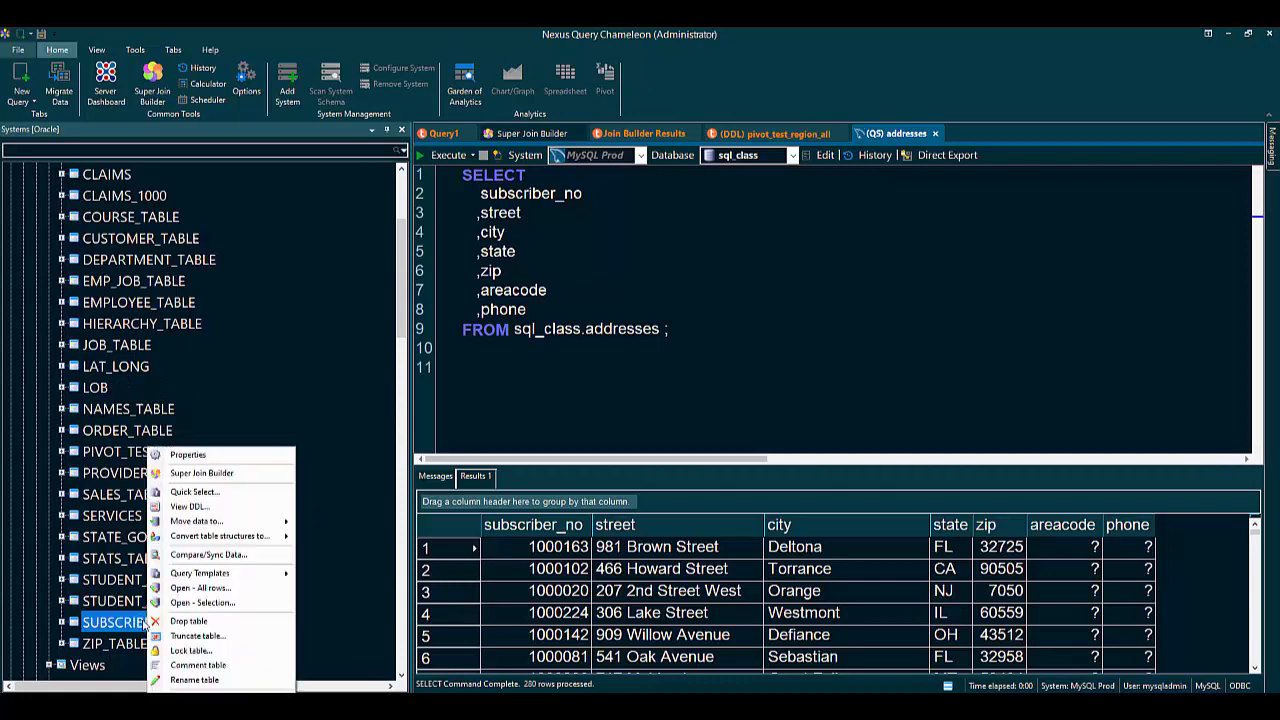
left_click(204, 492)
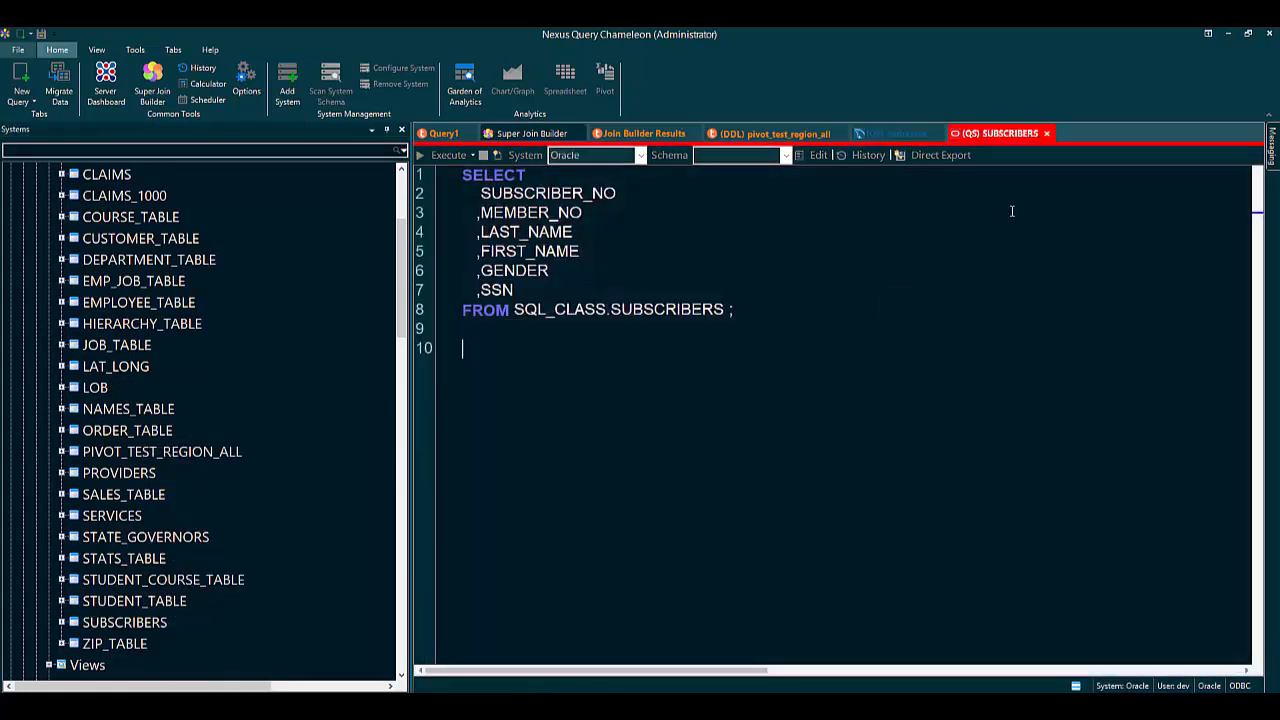
left_click(450, 155)
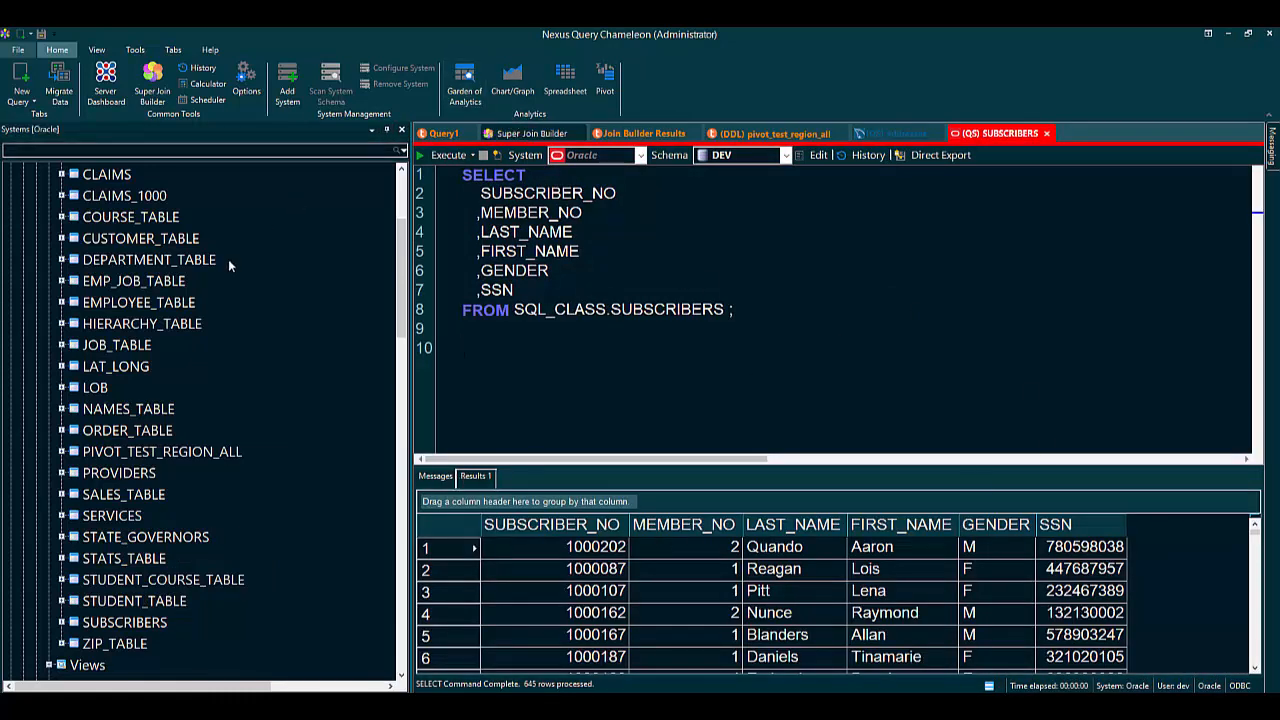
scroll(228, 259, "up", 3)
double_click(44, 263)
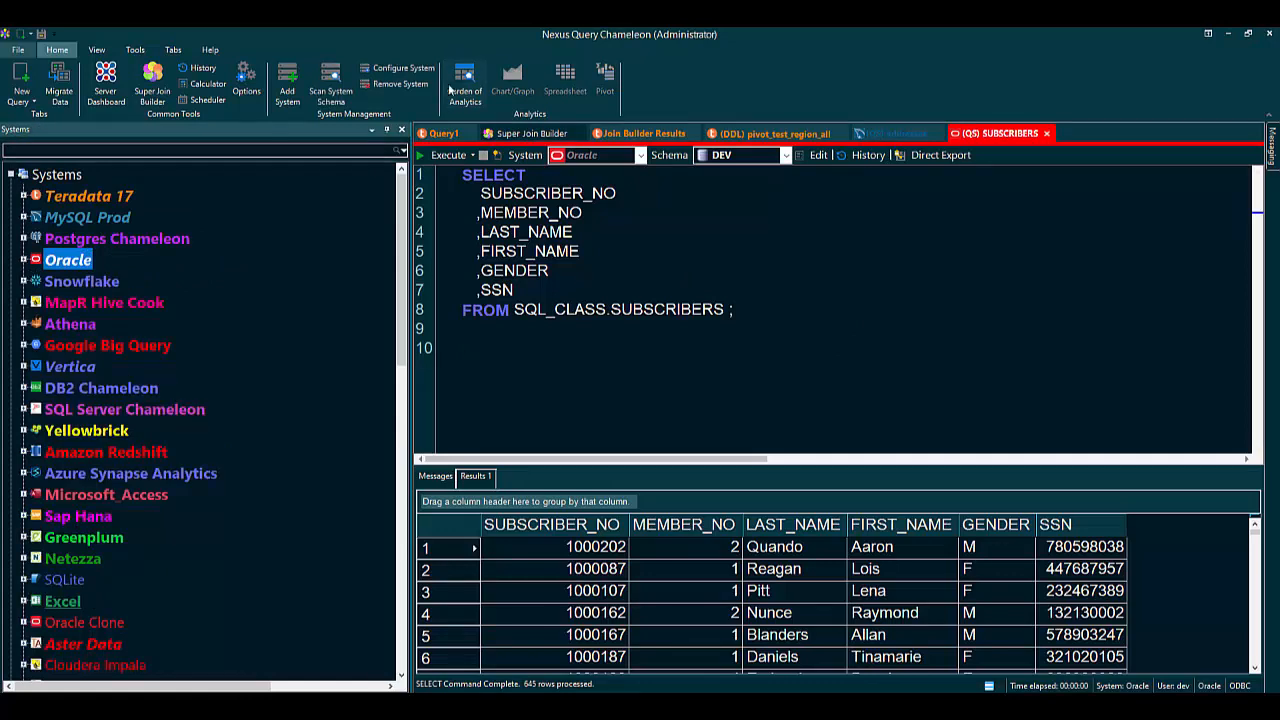
Open the Garden of Analytics and review the collected result sets from Result 1 through Result 5
left_click(465, 80)
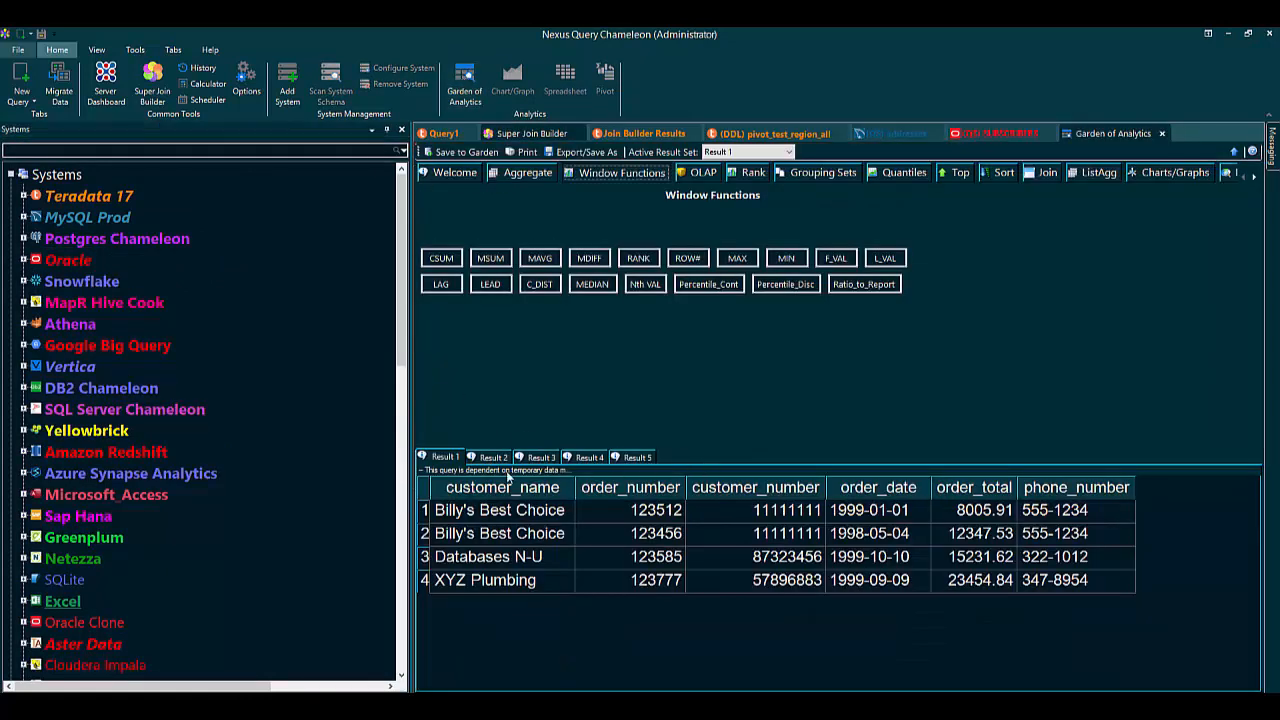
left_click(446, 458)
left_click(490, 457)
left_click(533, 457)
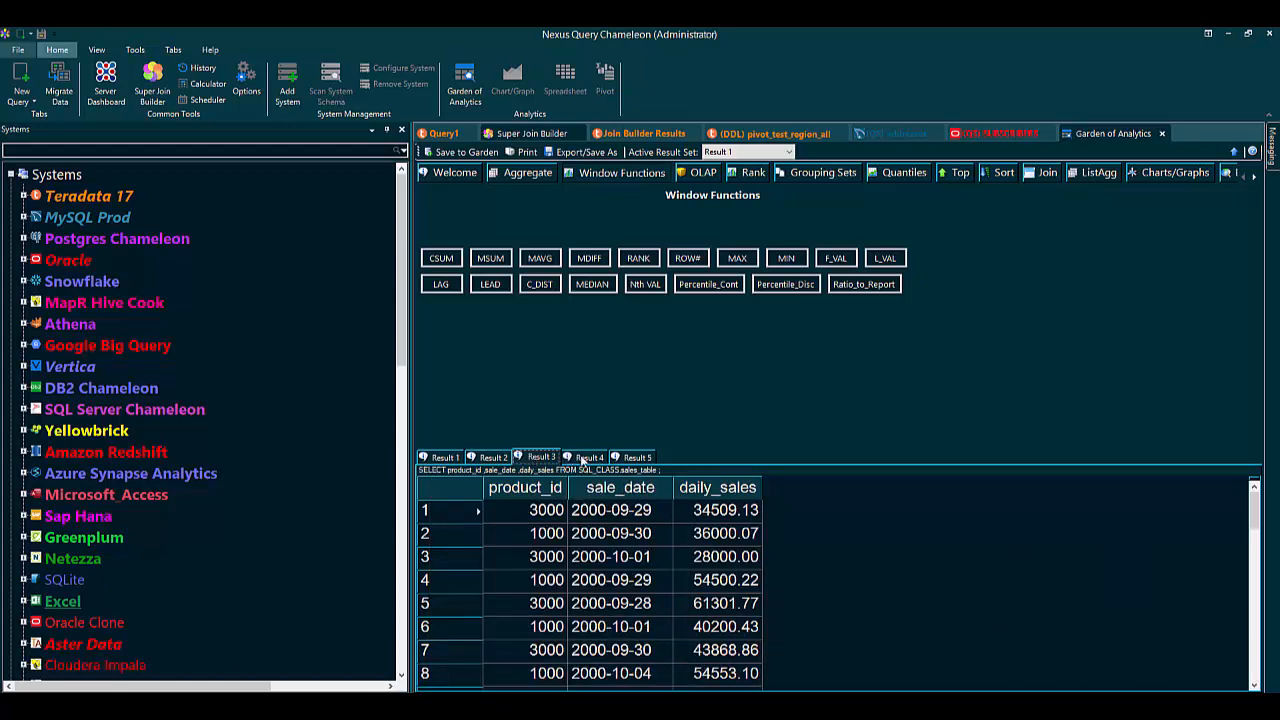
left_click(583, 458)
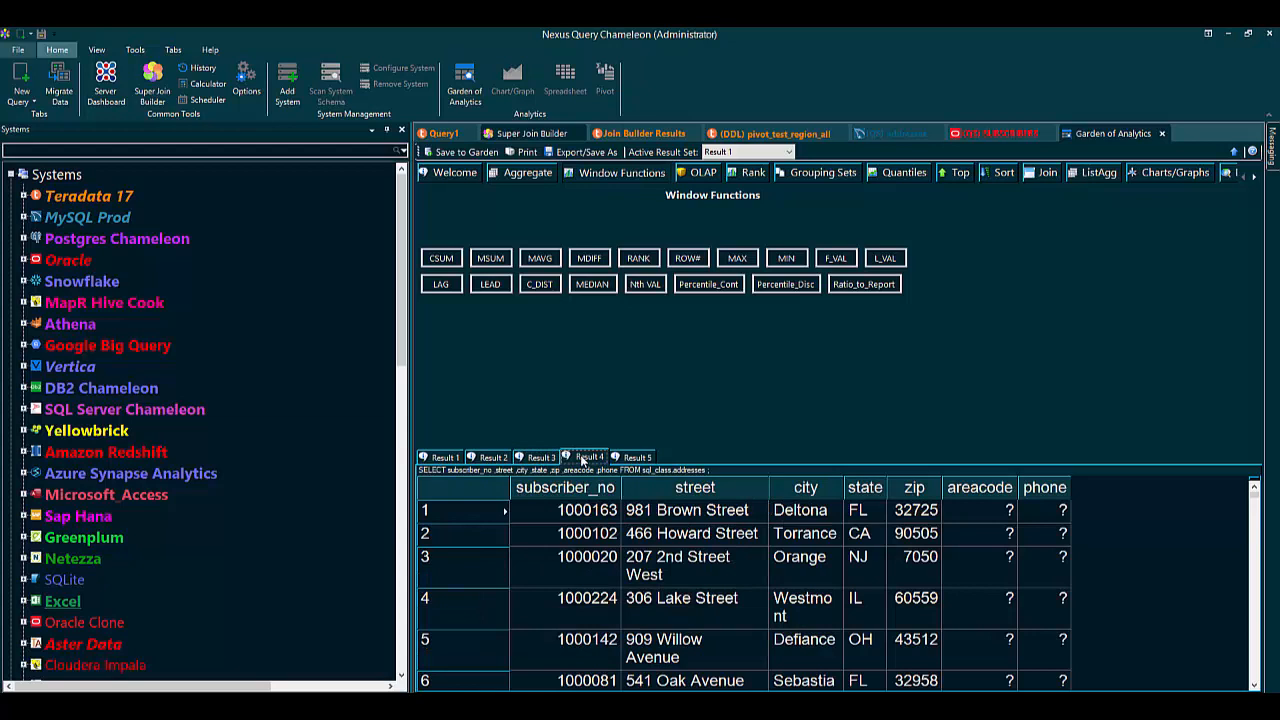
left_click(634, 458)
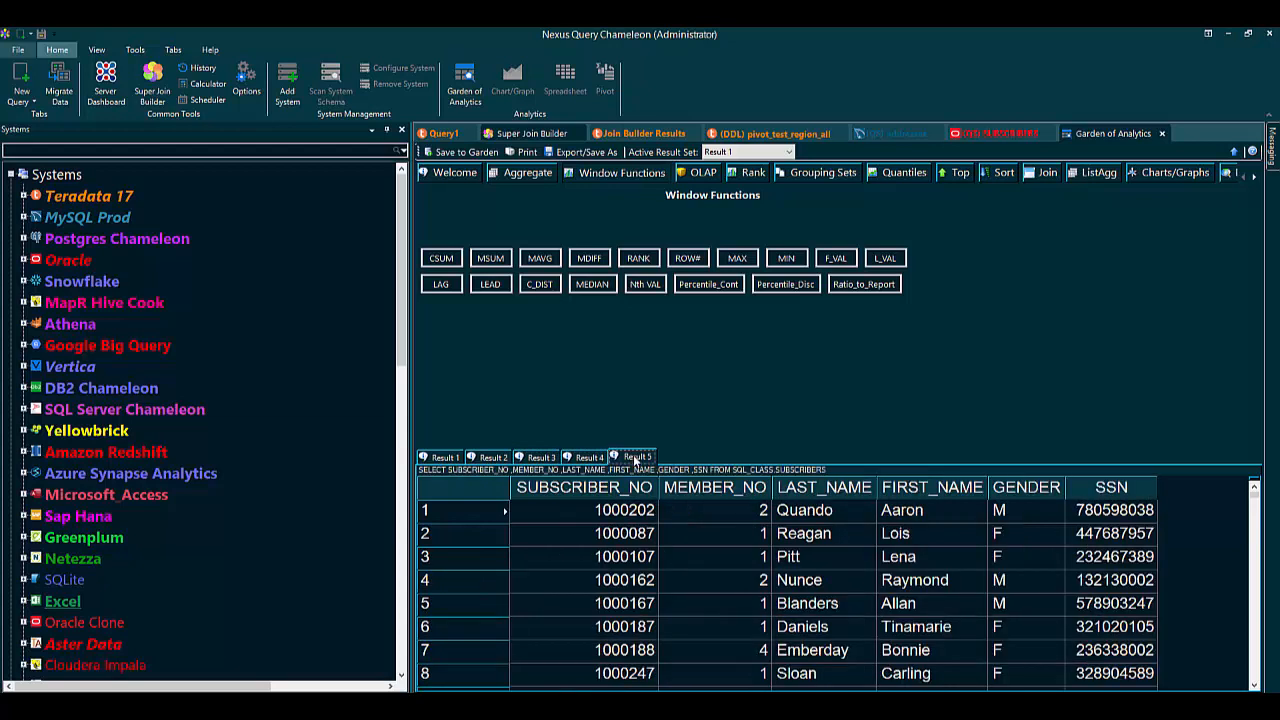
Set up a join in the Garden of Analytics with Result 4 as left table and Result 5 as right table
left_click(1046, 173)
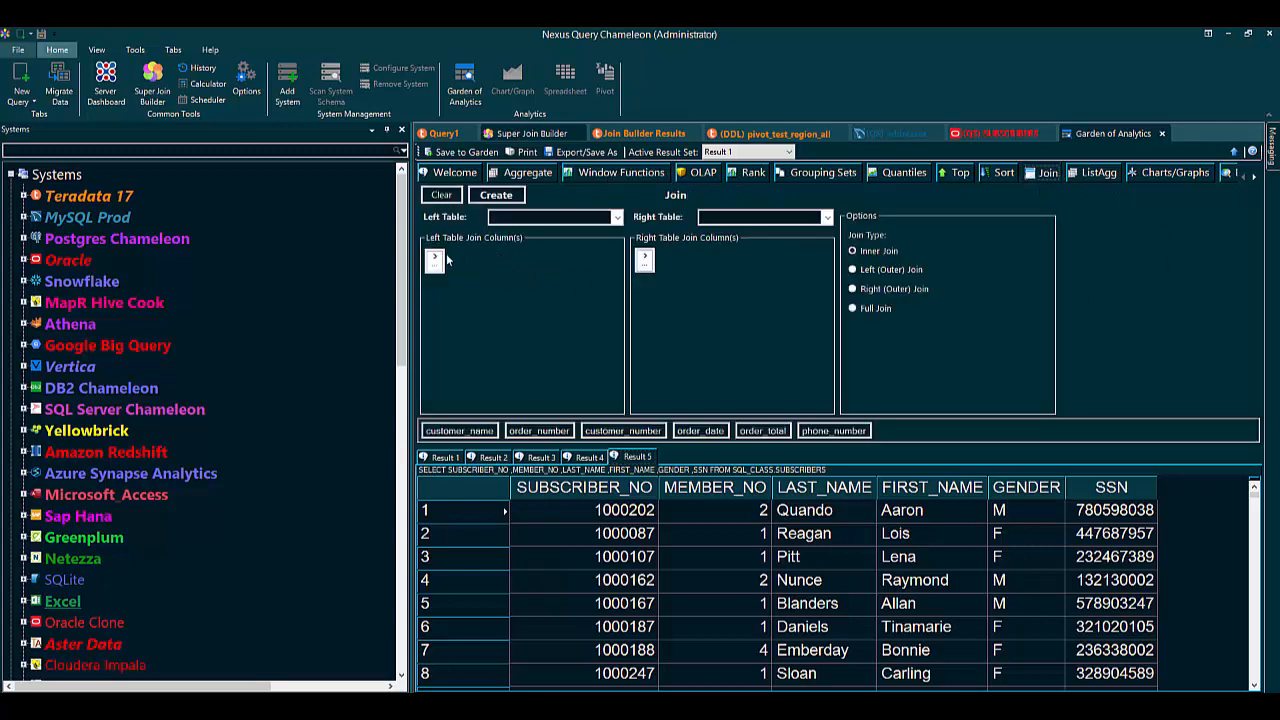
left_click(616, 217)
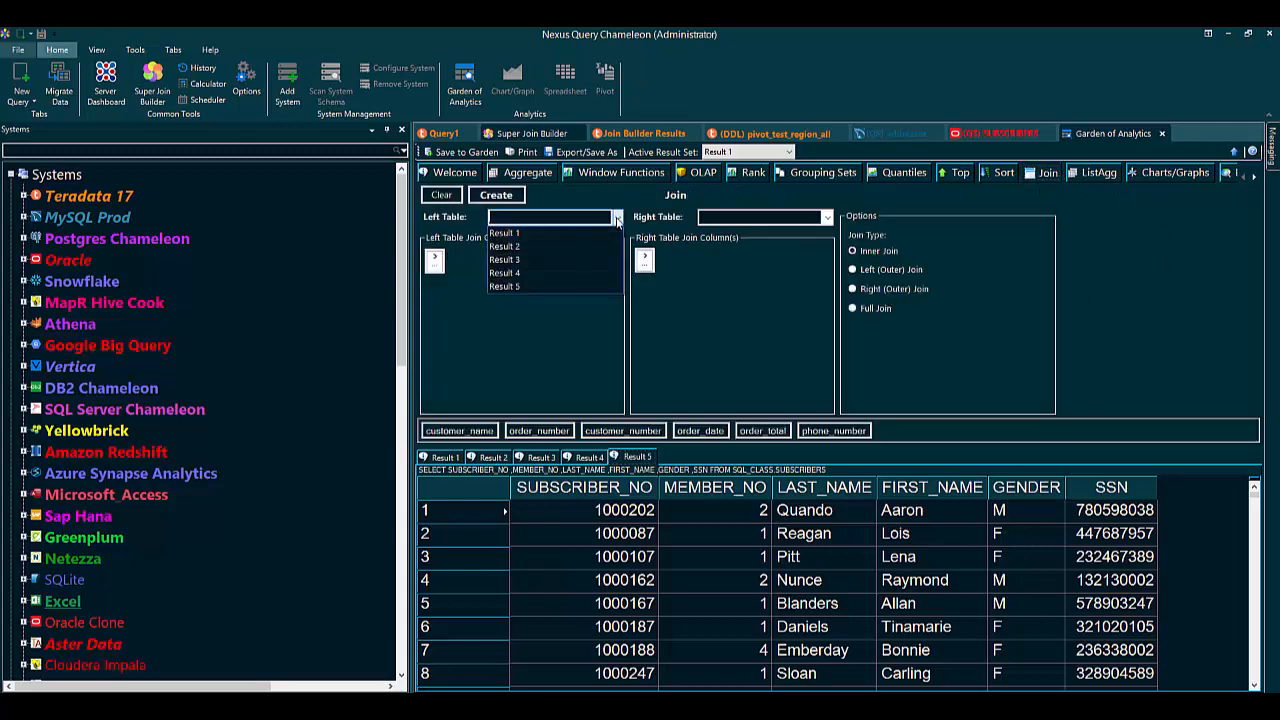
left_click(586, 273)
left_click(826, 217)
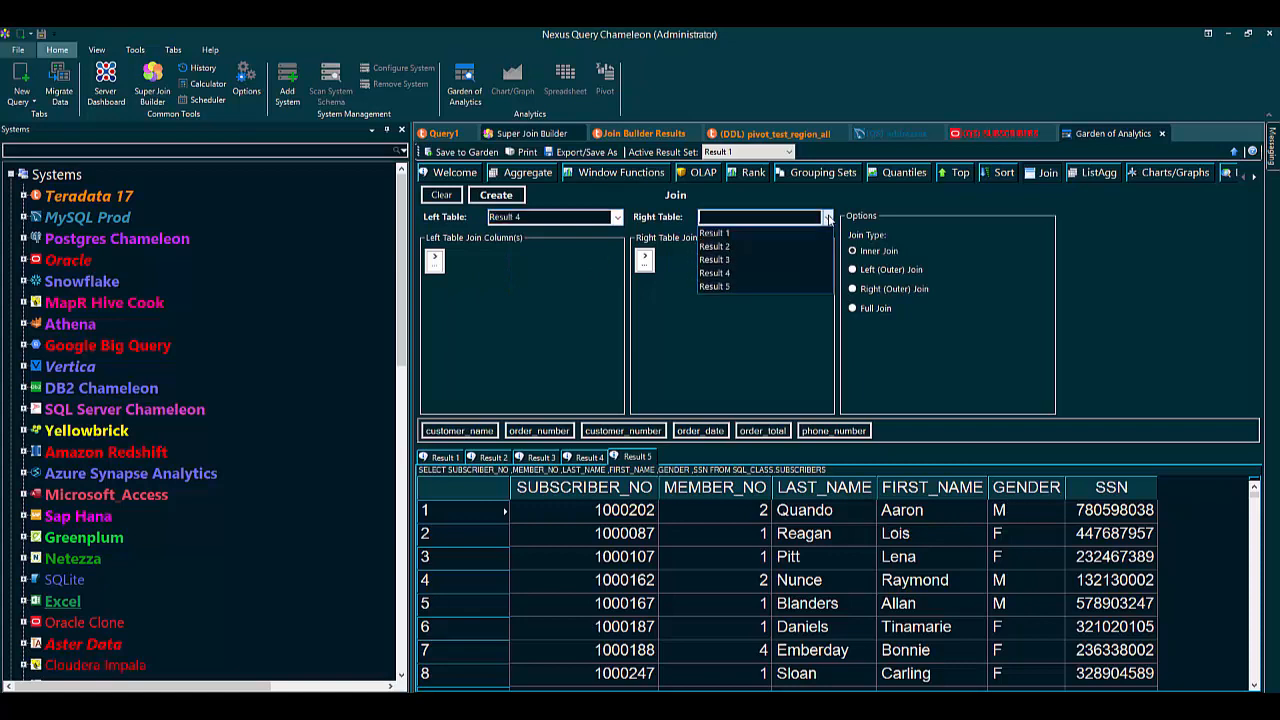
left_click(801, 286)
Create a full join of the two result sets on subscriber_no and SUBSCRIBER_NO
left_click(438, 260)
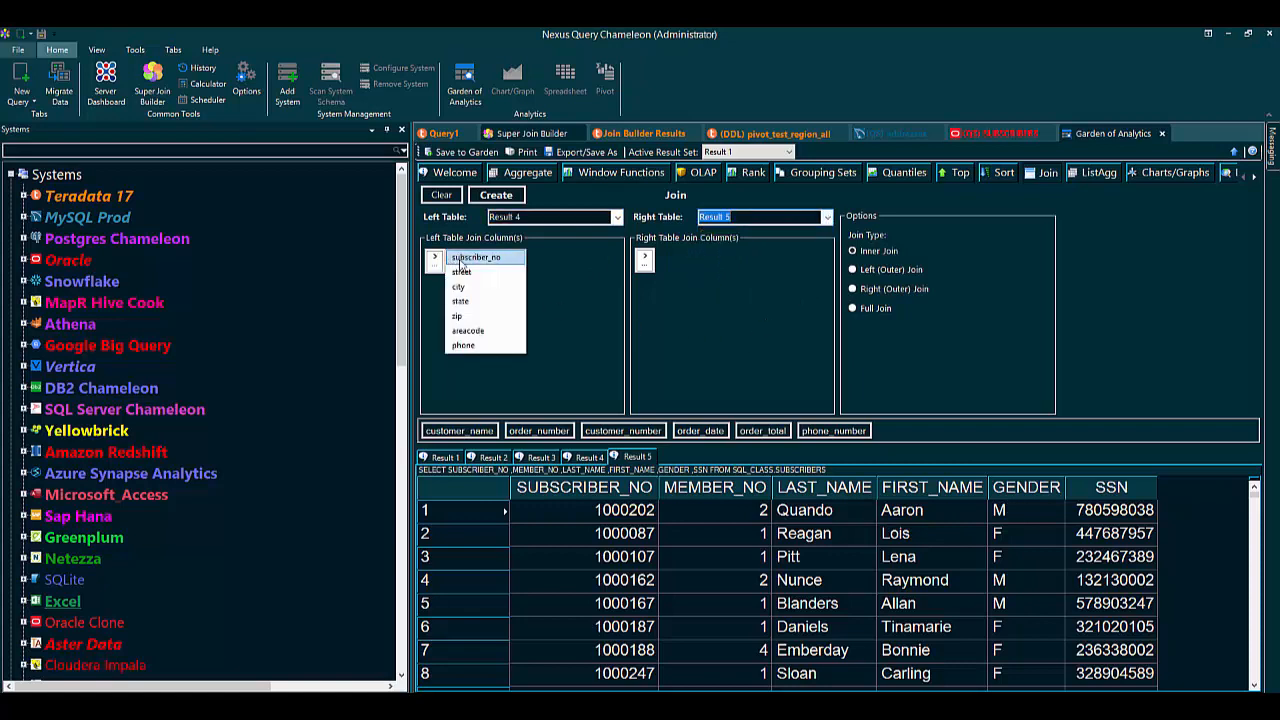
left_click(470, 258)
left_click(645, 260)
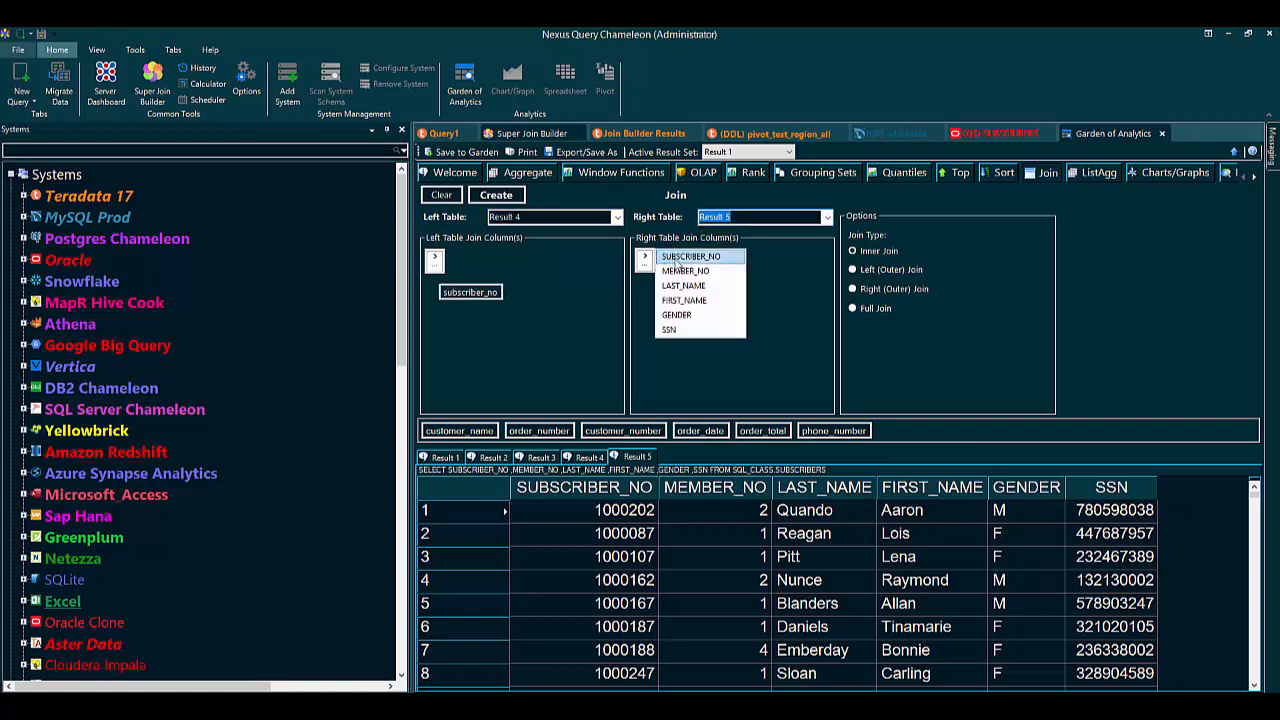
left_click(683, 258)
left_click(852, 309)
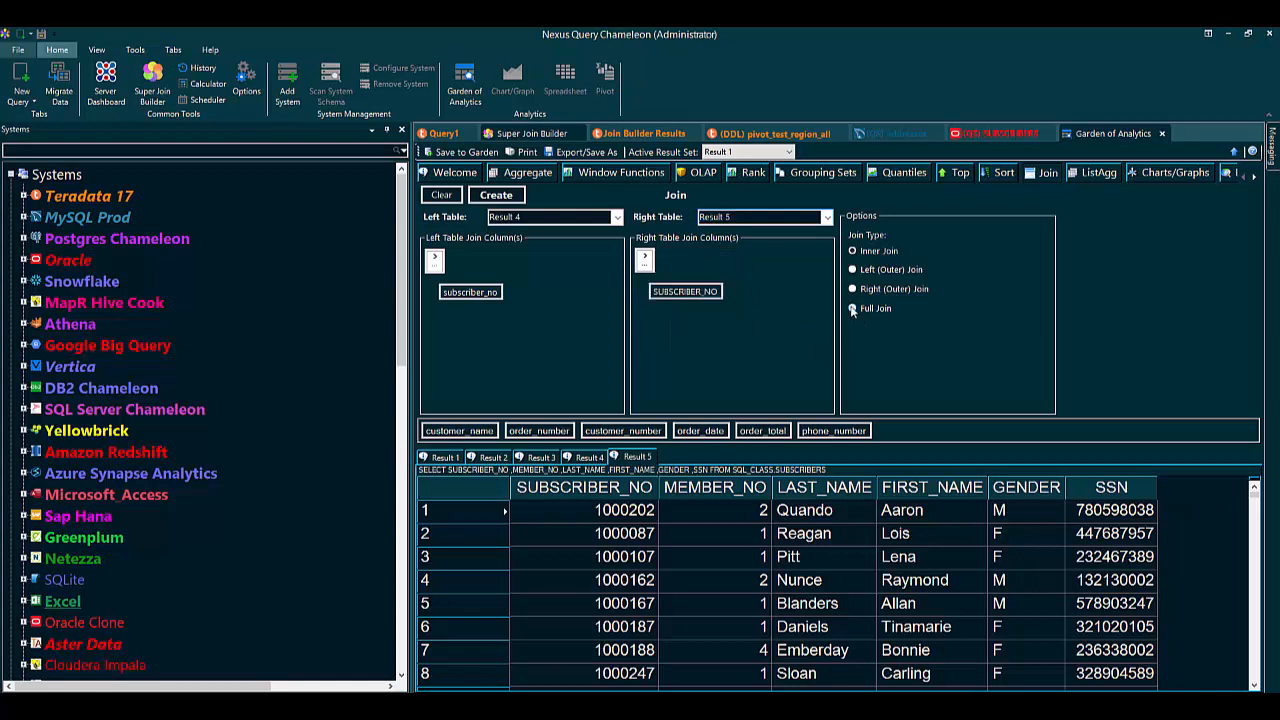
left_click(496, 196)
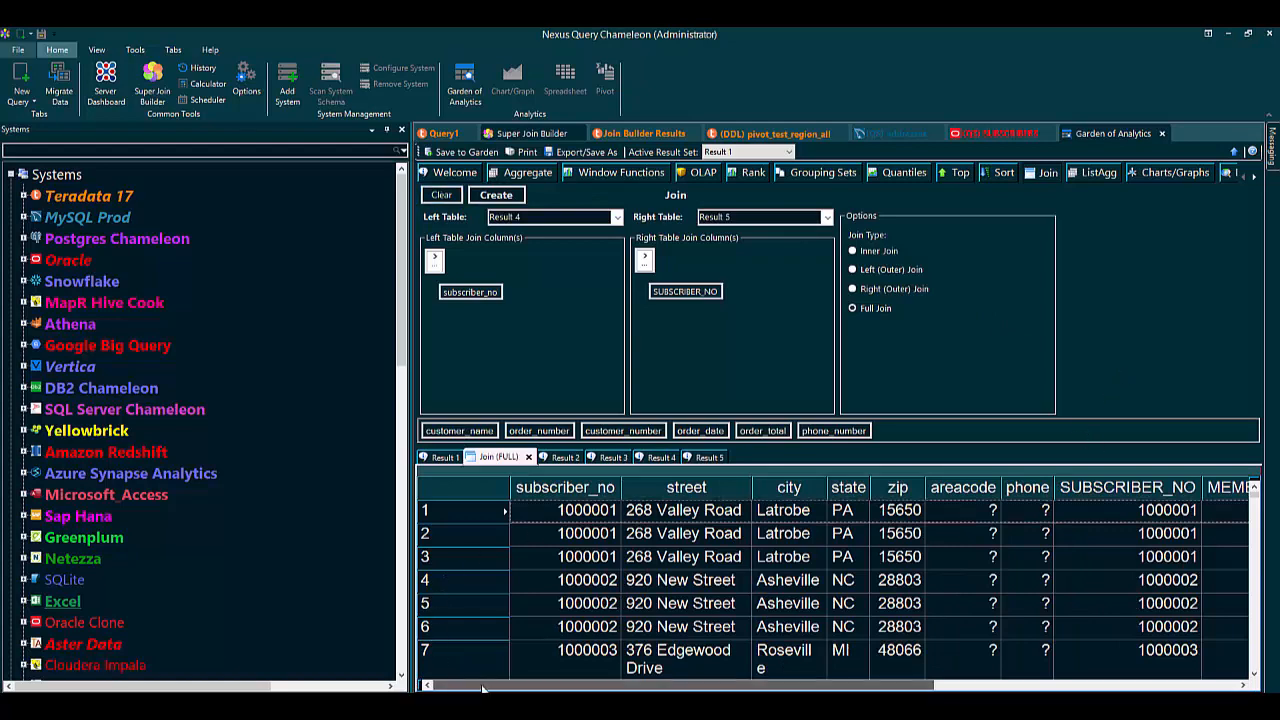
mouse_move(480, 688)
left_mouse_down()
mouse_move(823, 688)
mouse_move(472, 688)
left_mouse_up()
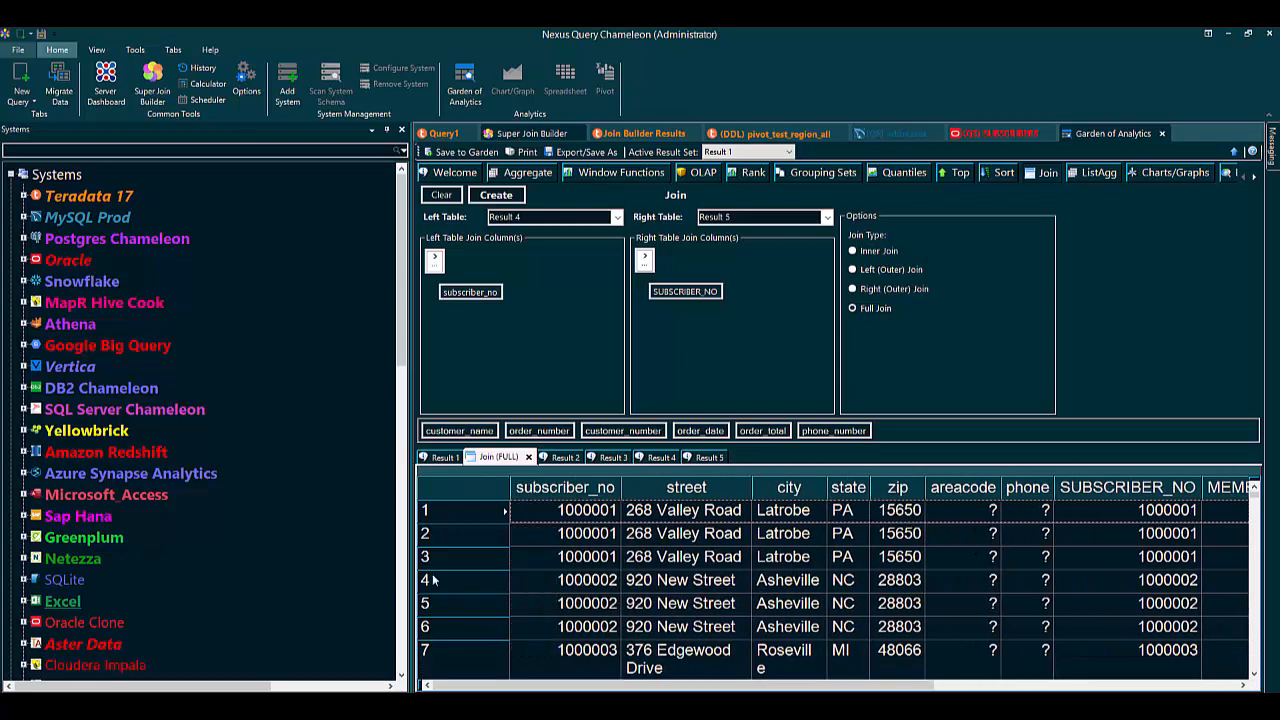
Set Result 3, the sales_table query, as the active result set
left_click(598, 458)
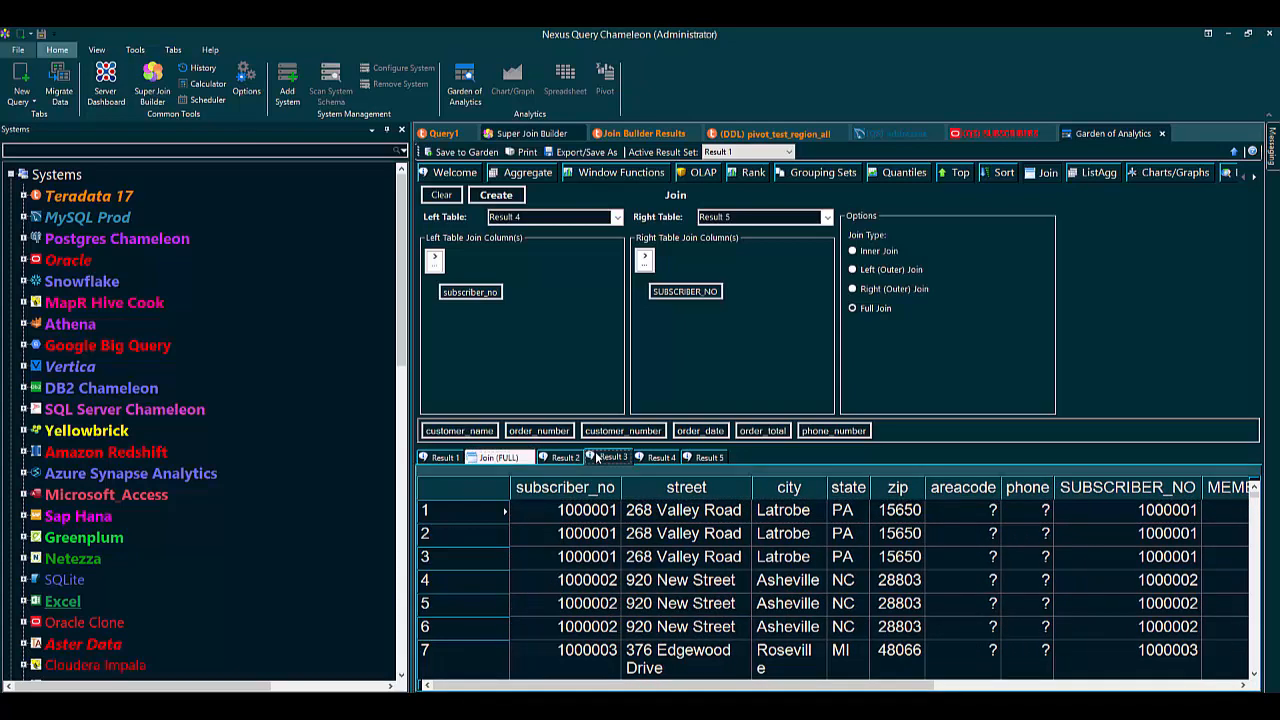
right_click(601, 457)
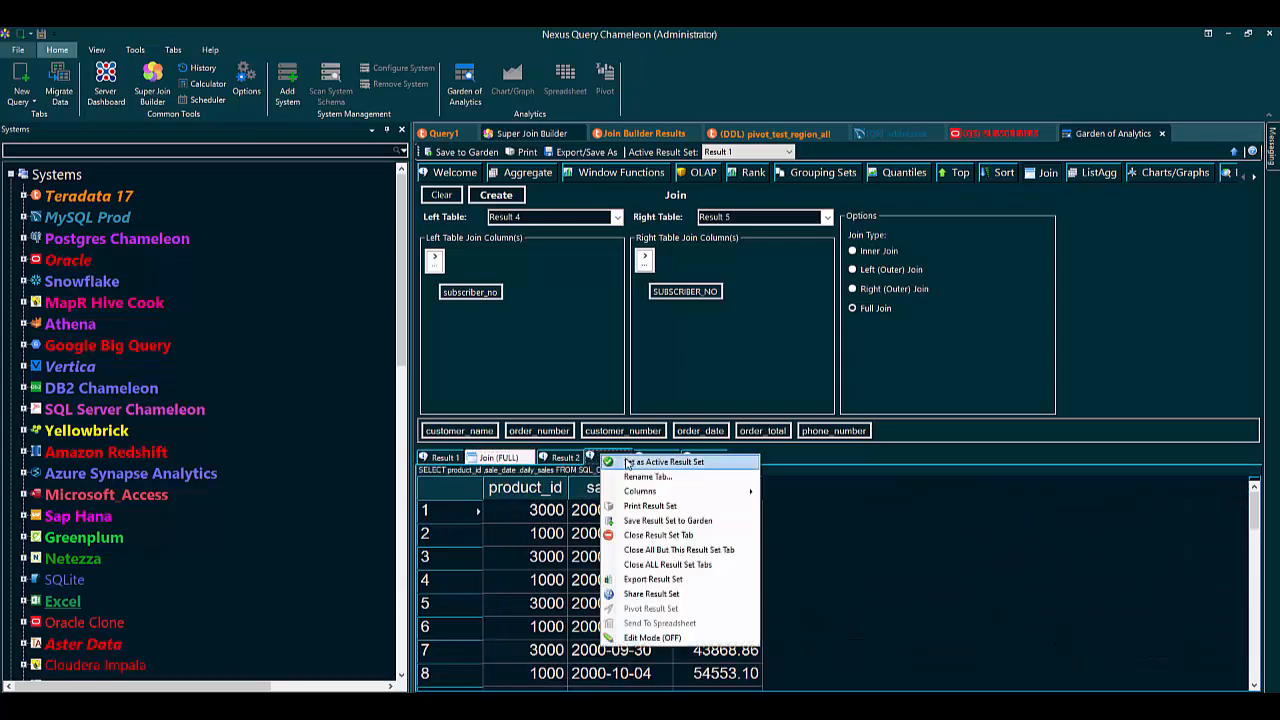
left_click(627, 463)
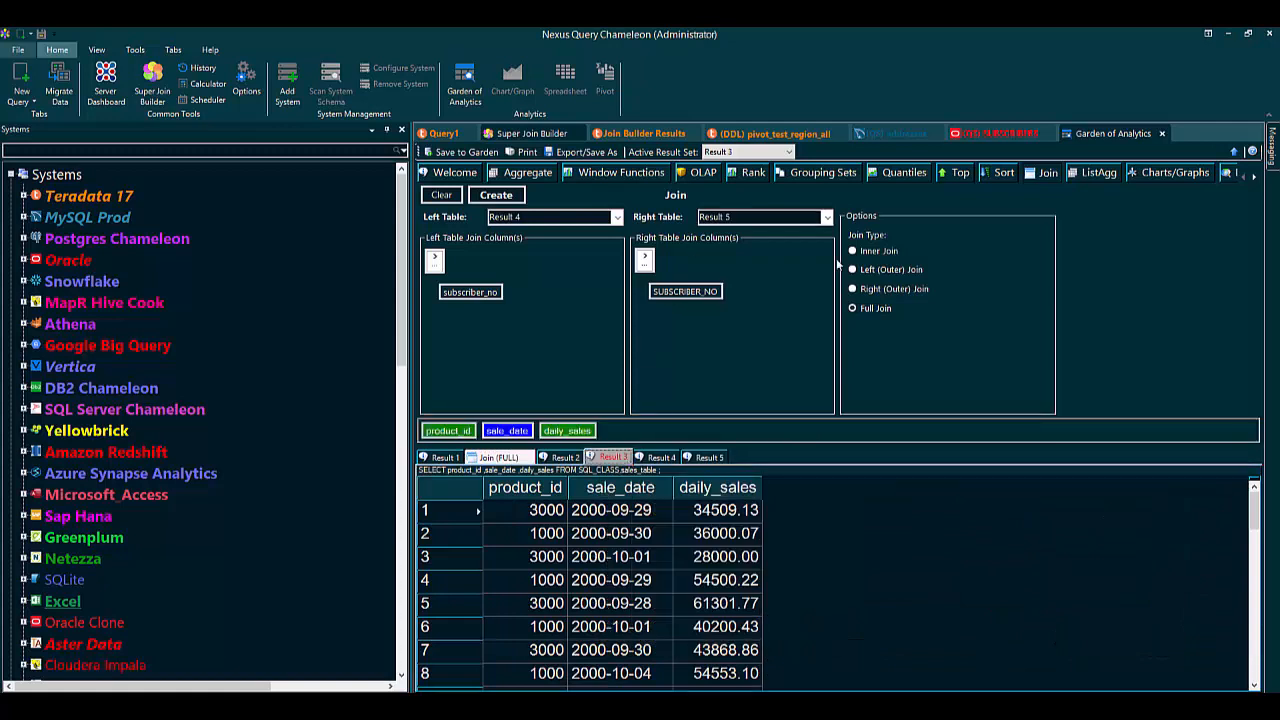
Set up a RANK window function on daily_sales in descending order, partitioned by product_id
left_click(614, 173)
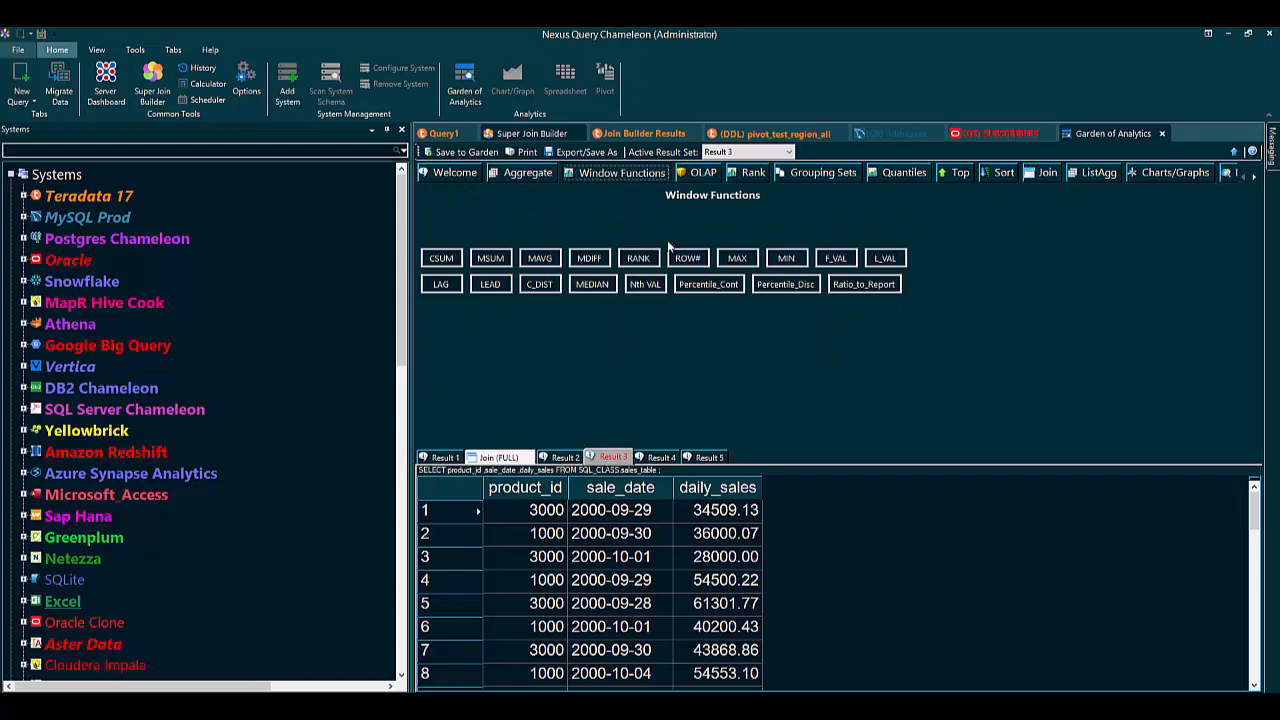
left_click(640, 259)
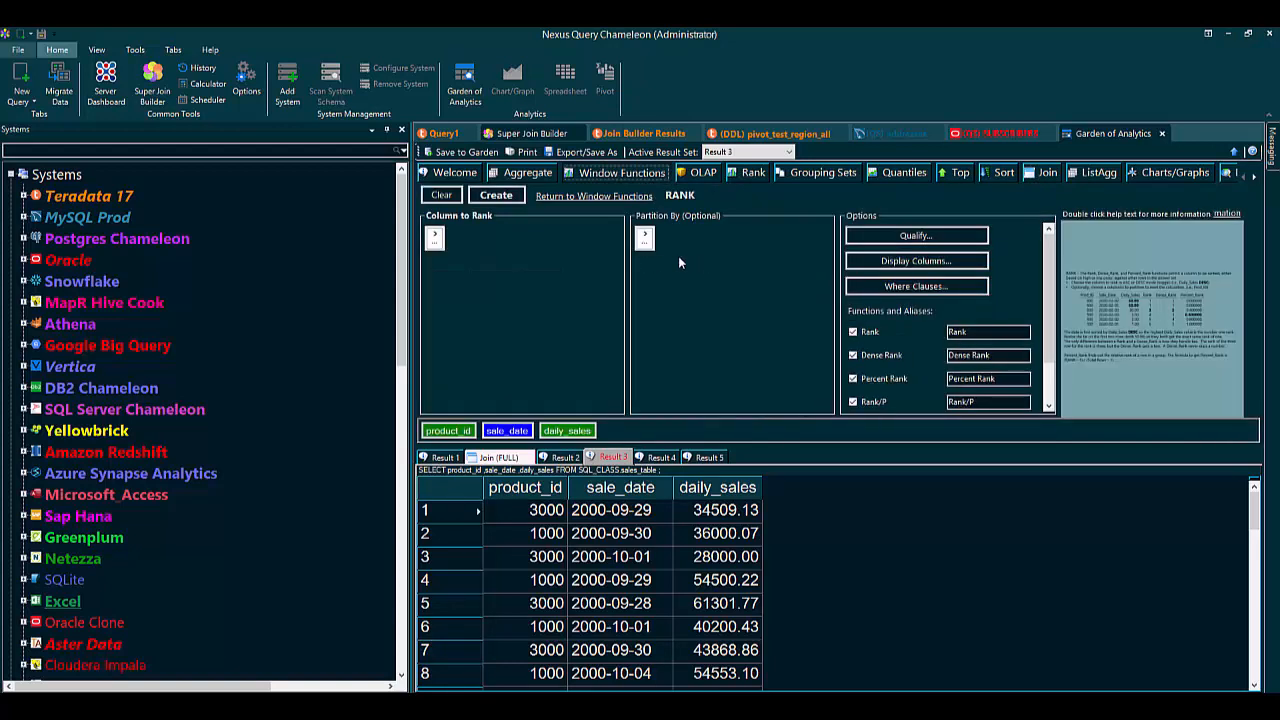
left_click(435, 237)
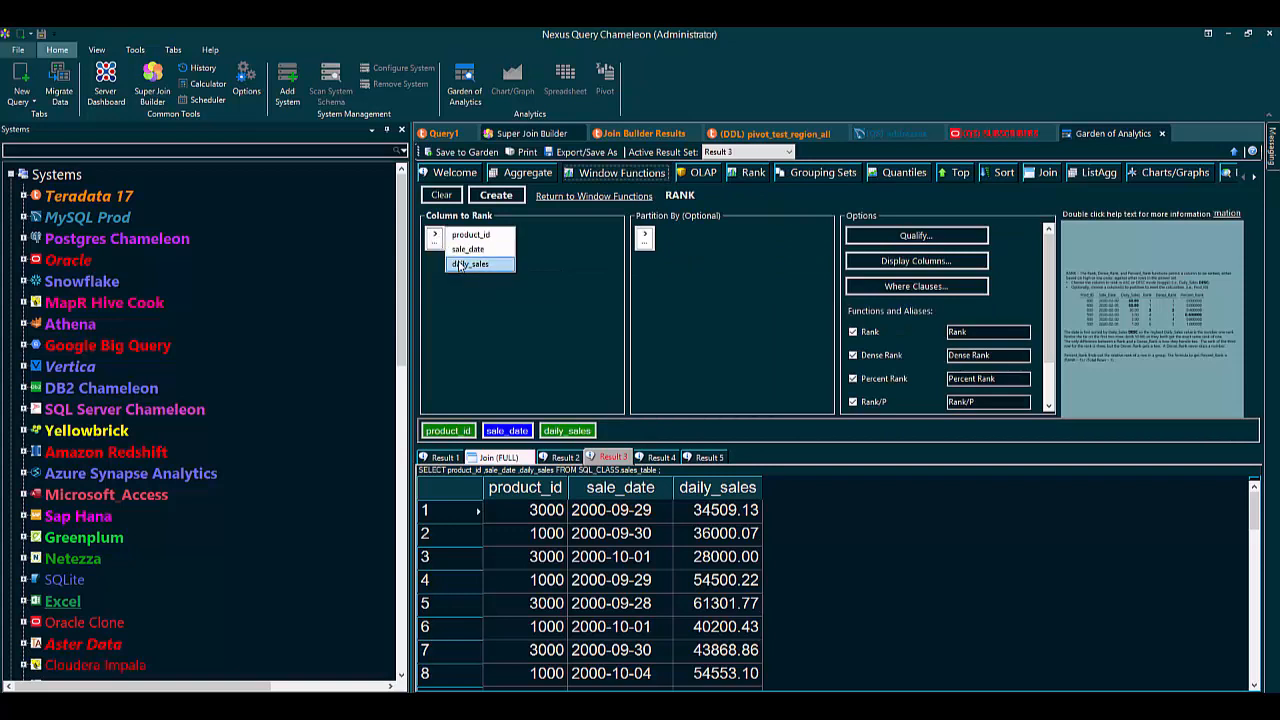
left_click(470, 264)
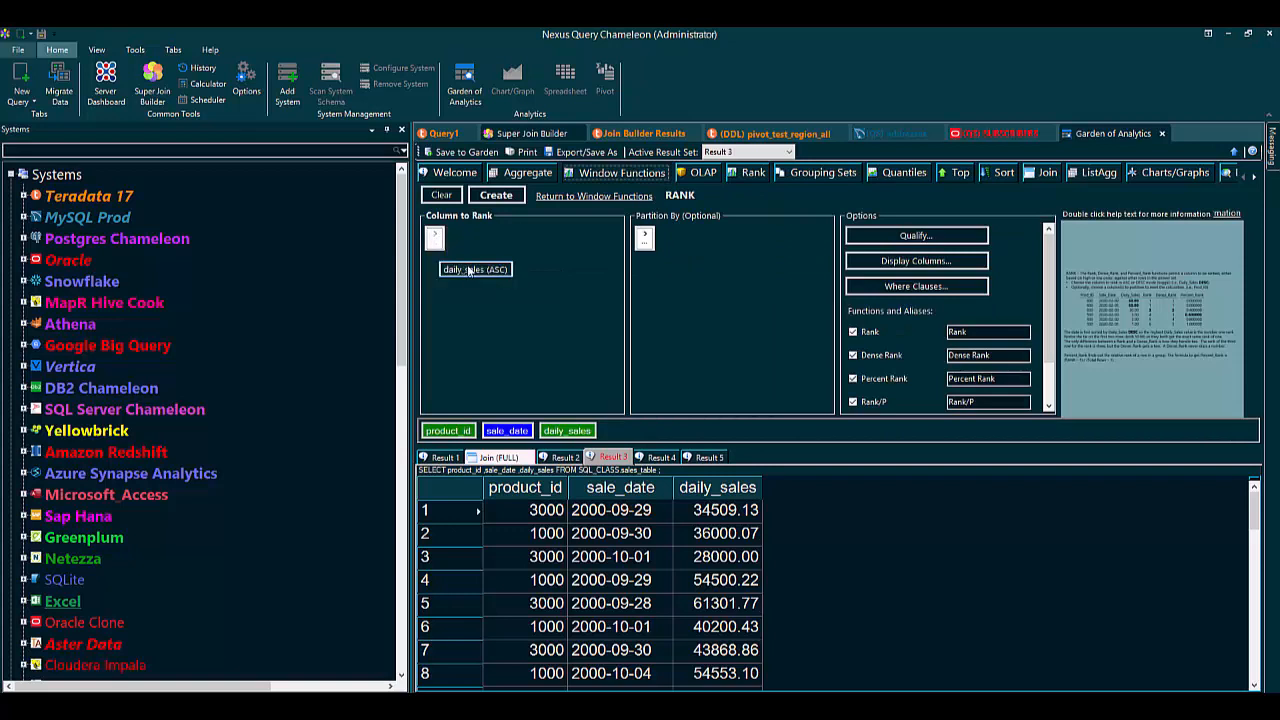
left_click(645, 237)
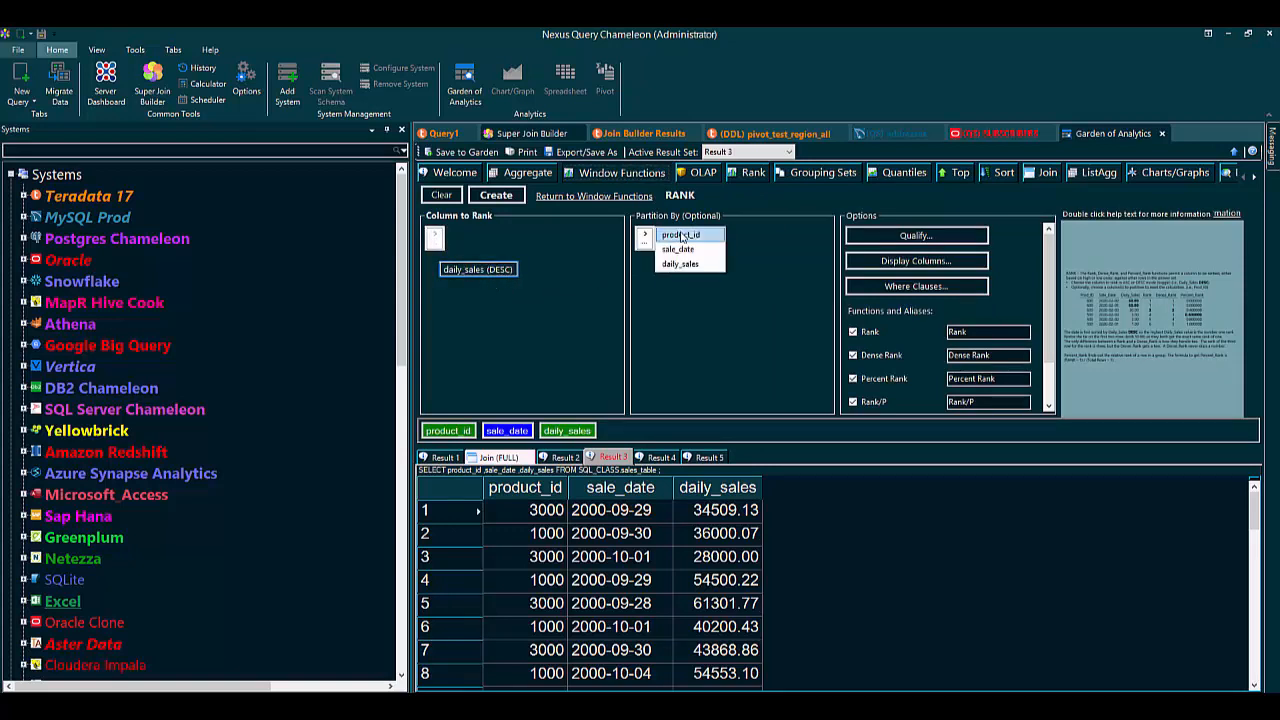
left_click(681, 235)
Exclude Rank, Dense Rank and Percent Rank, create the partitioned ranking, and return to the window functions overview
scroll(914, 359, "down", 1)
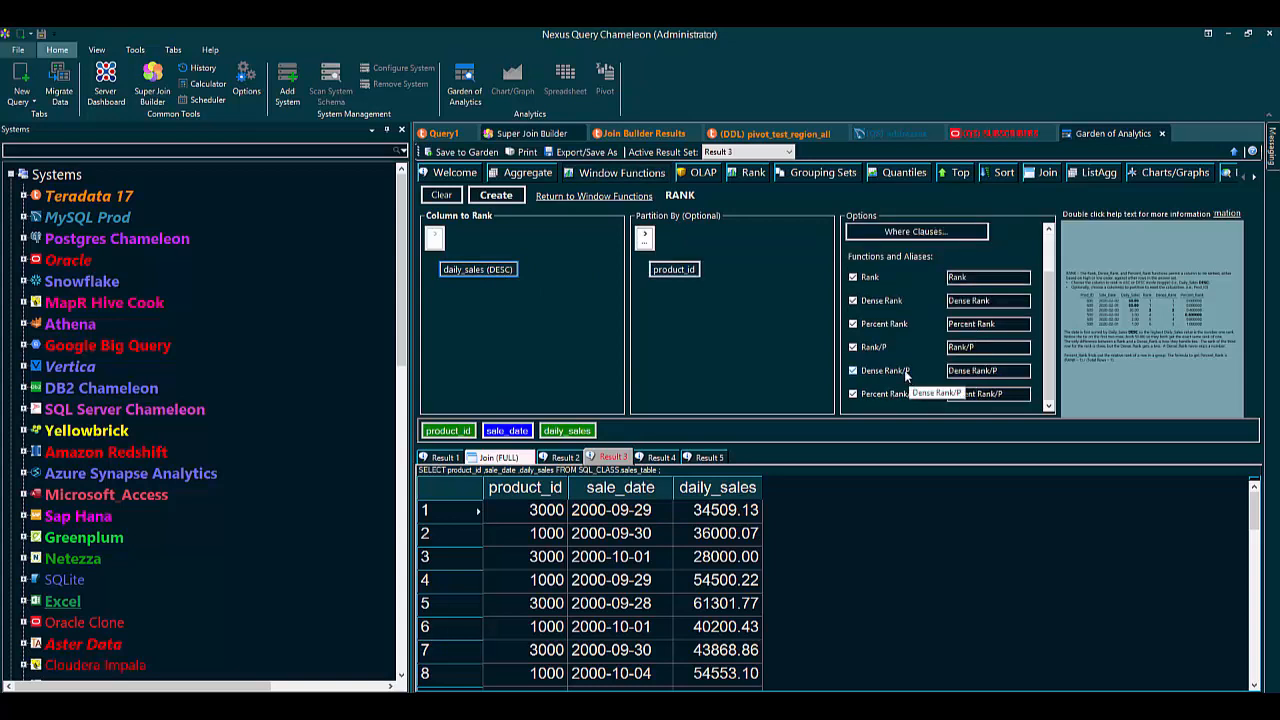
left_click(853, 278)
left_click(853, 300)
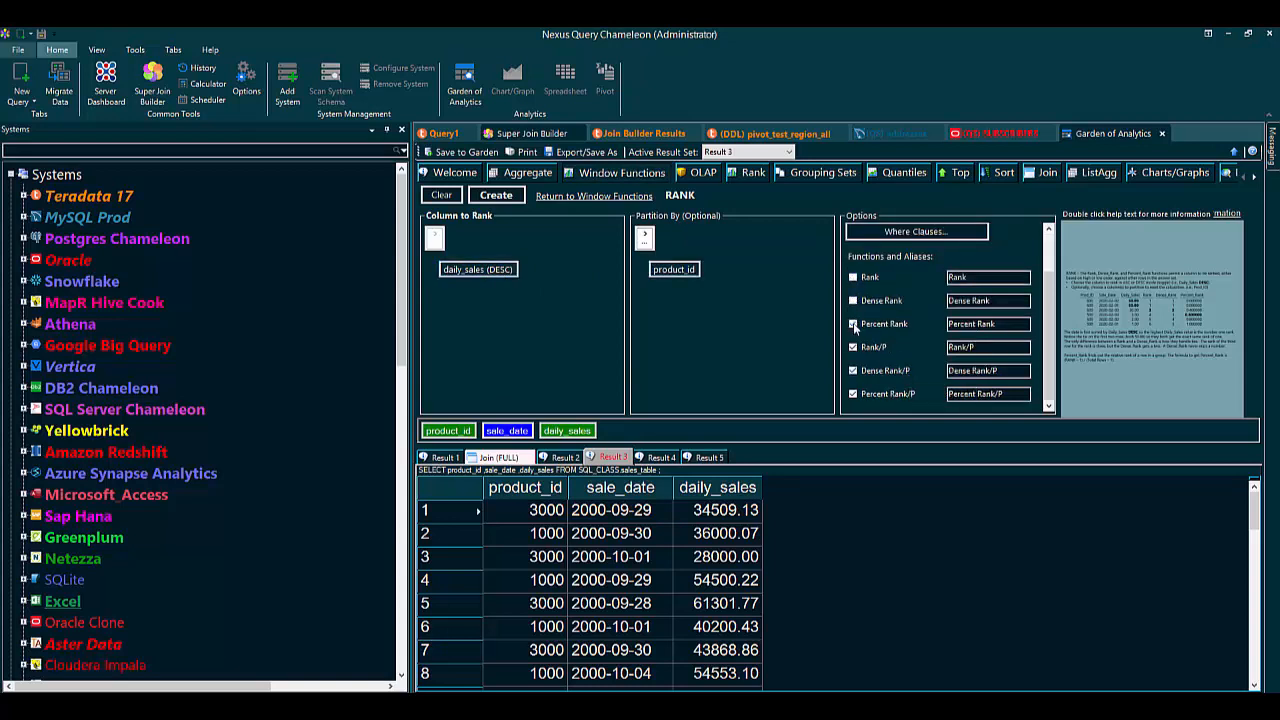
left_click(853, 324)
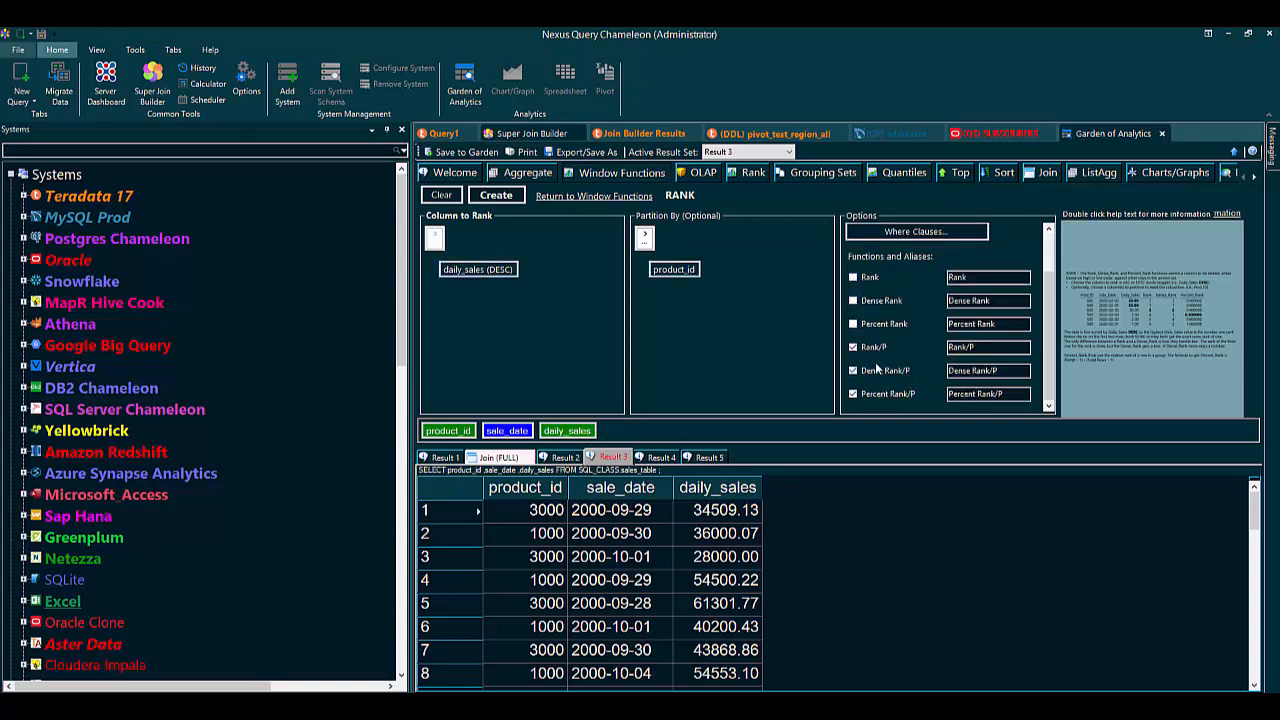
left_click(494, 196)
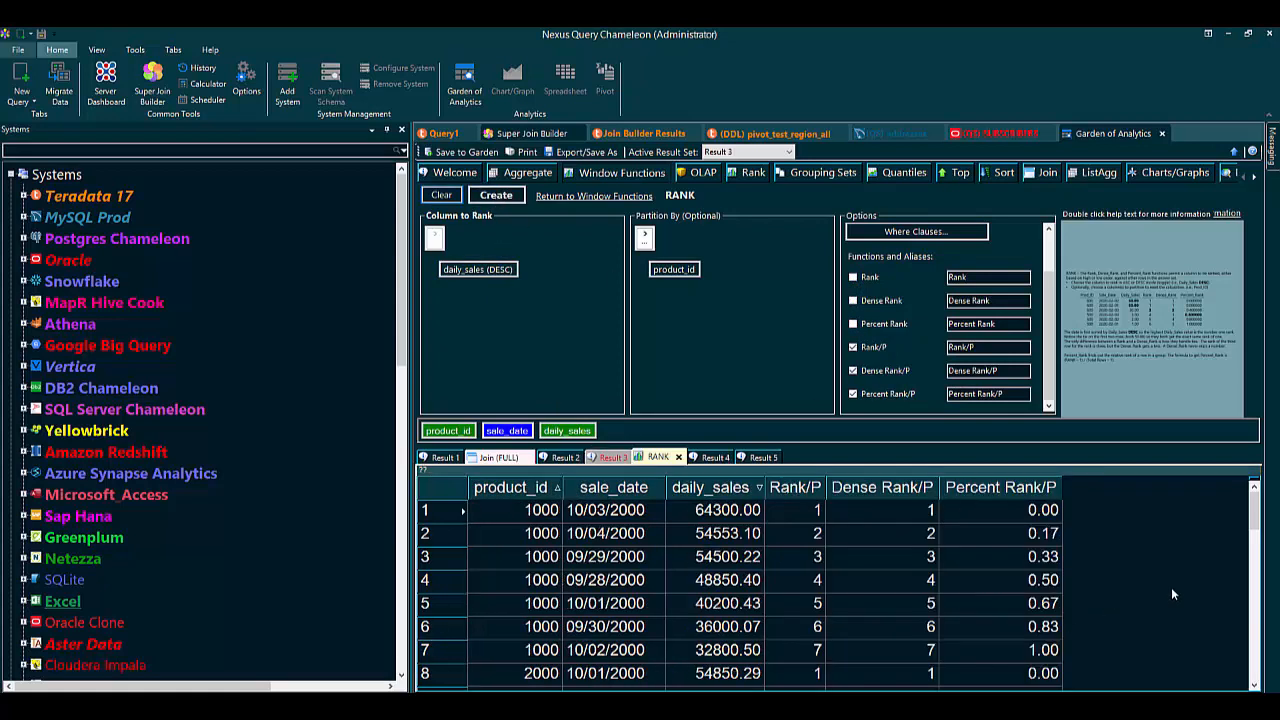
scroll(1020, 538, "down", 5)
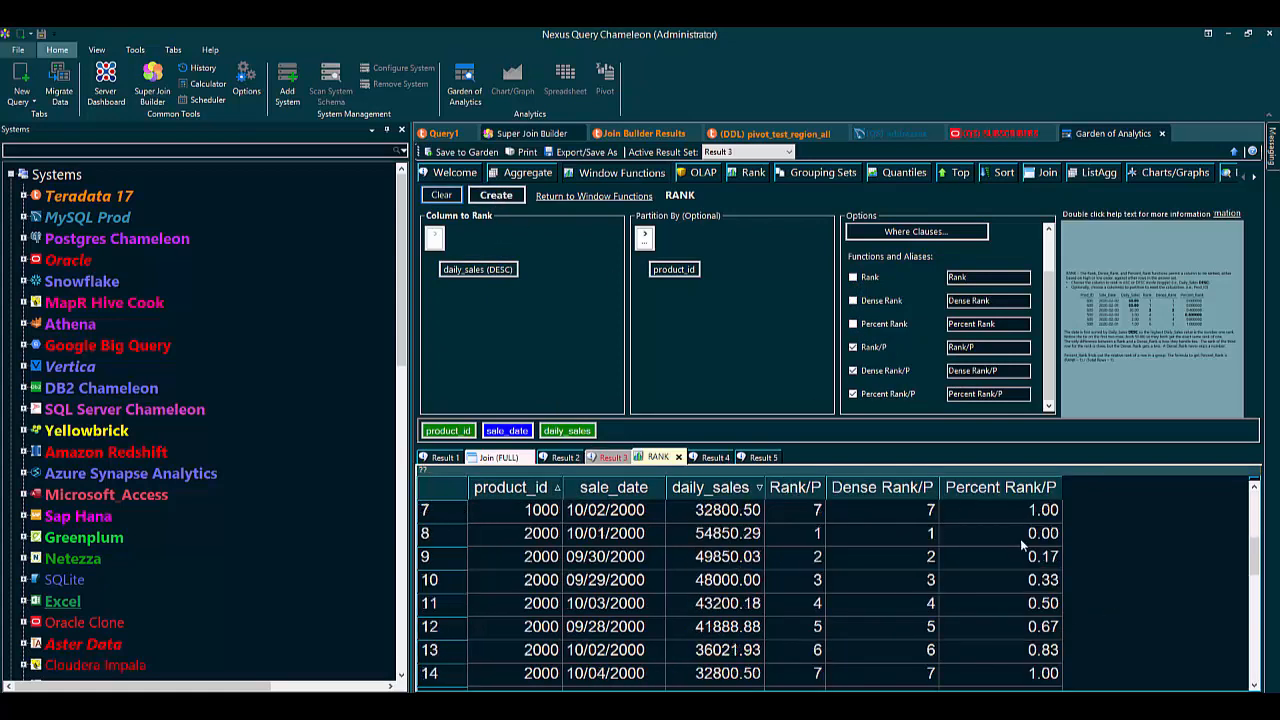
scroll(1020, 538, "up", 5)
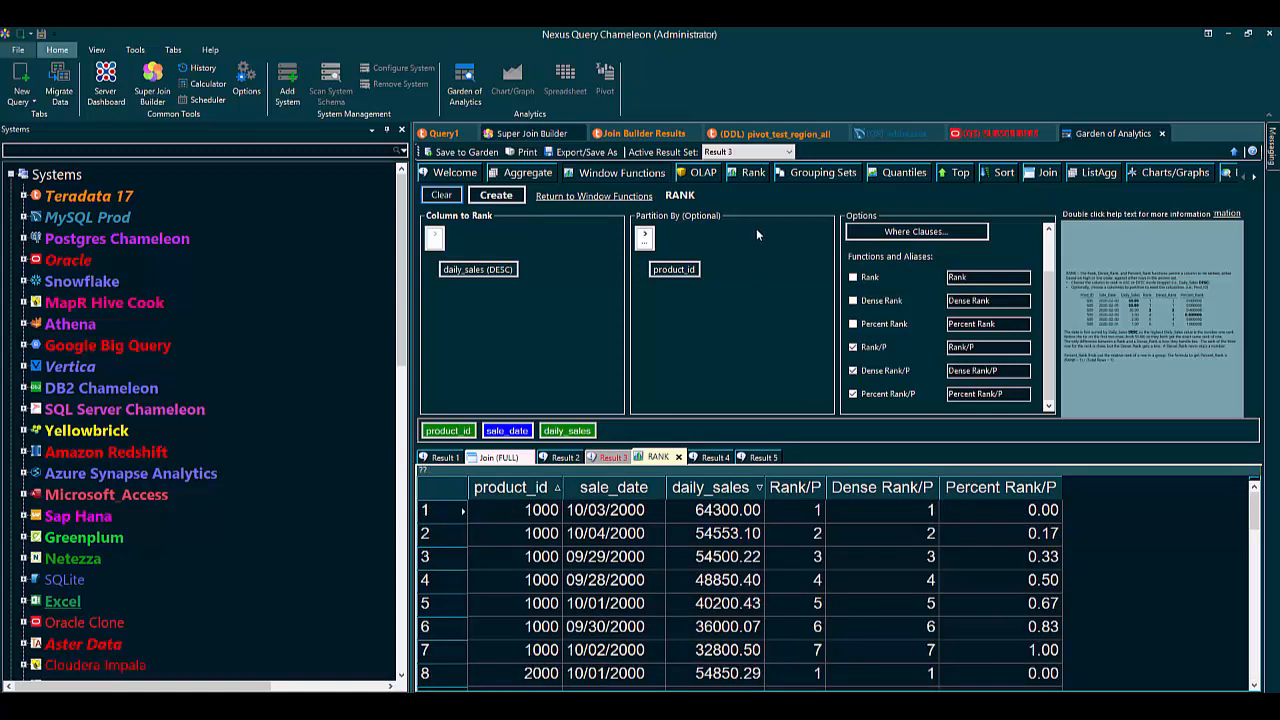
left_click(616, 197)
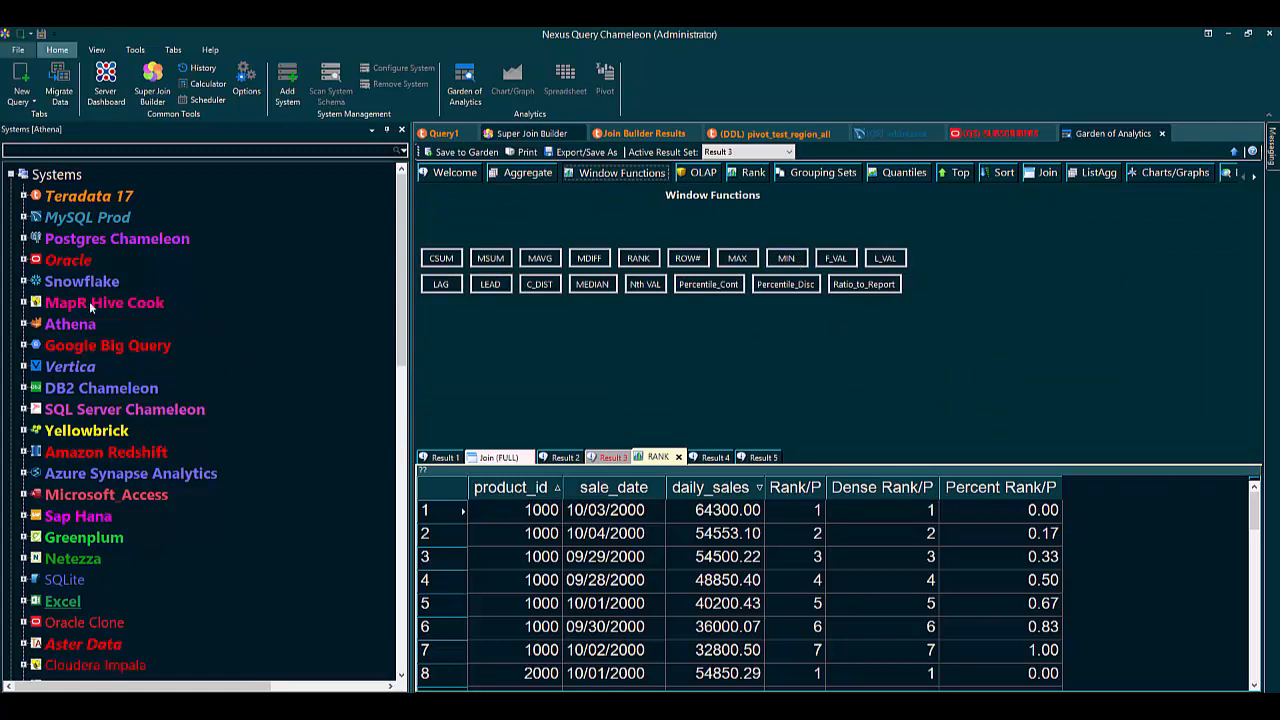
Expand Postgres Chameleon in the systems tree to list the tables of the postgres database's sql_class schema
left_click(23, 240)
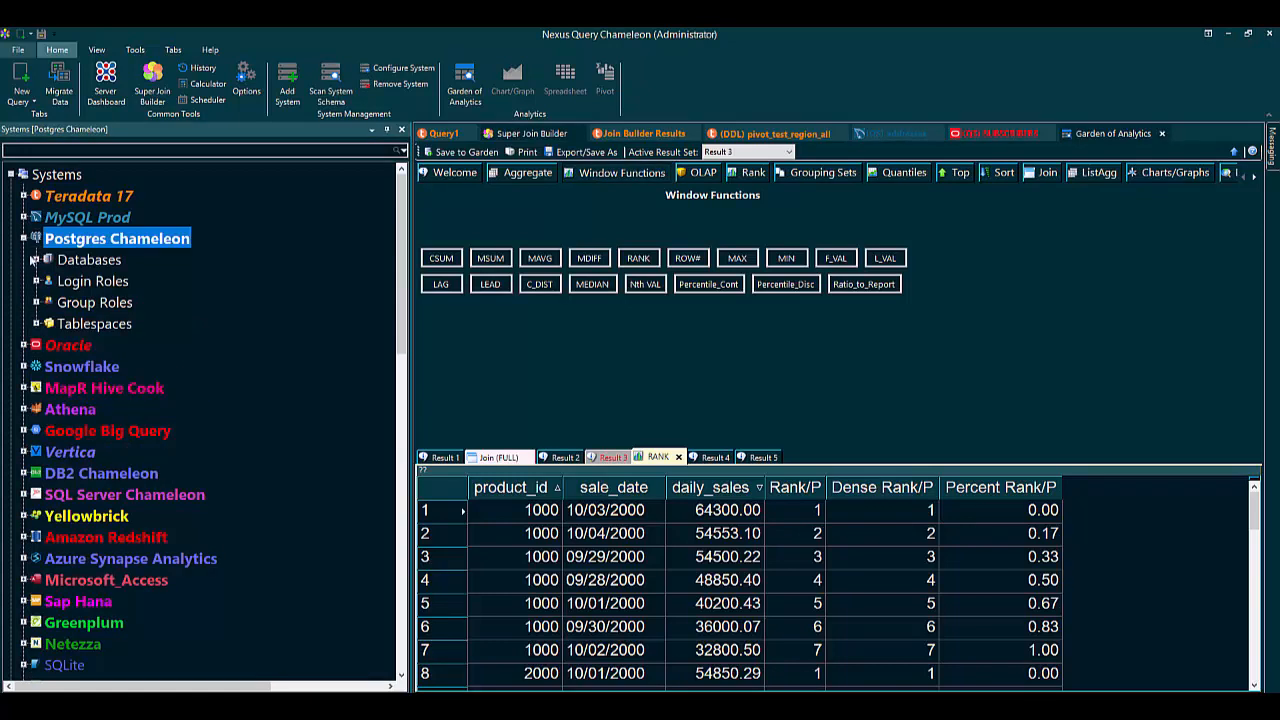
left_click(36, 260)
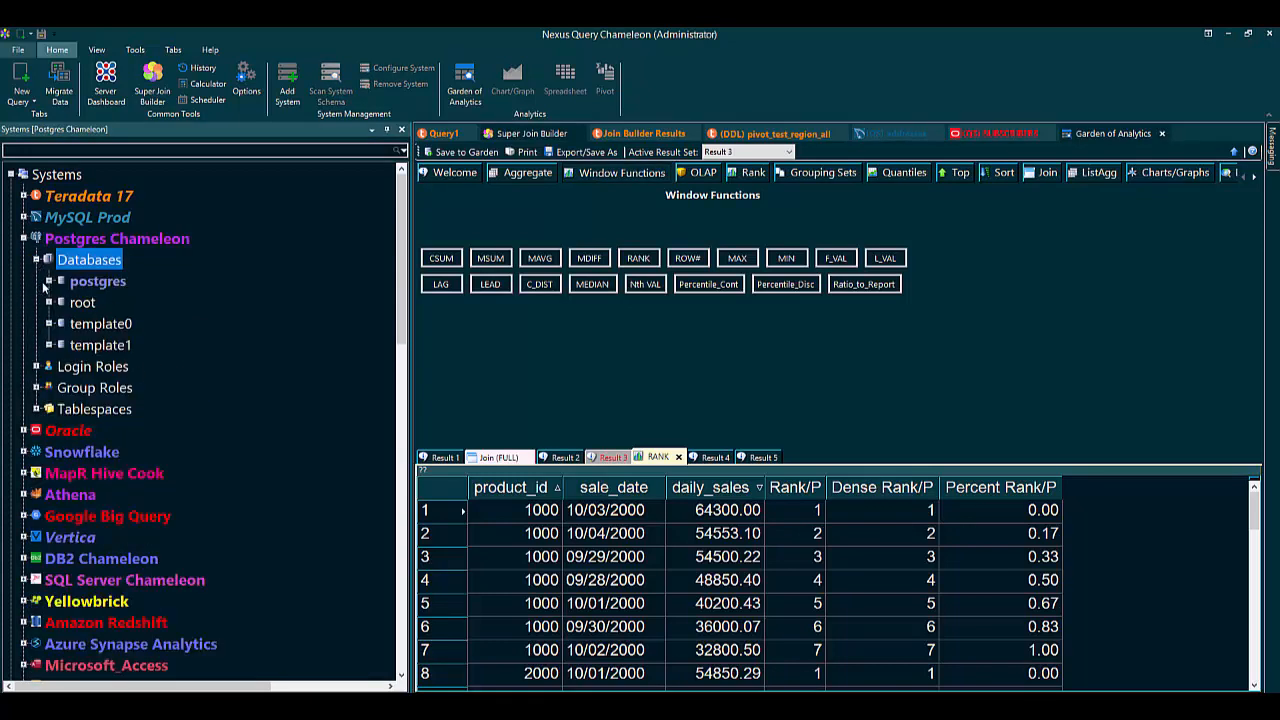
left_click(48, 281)
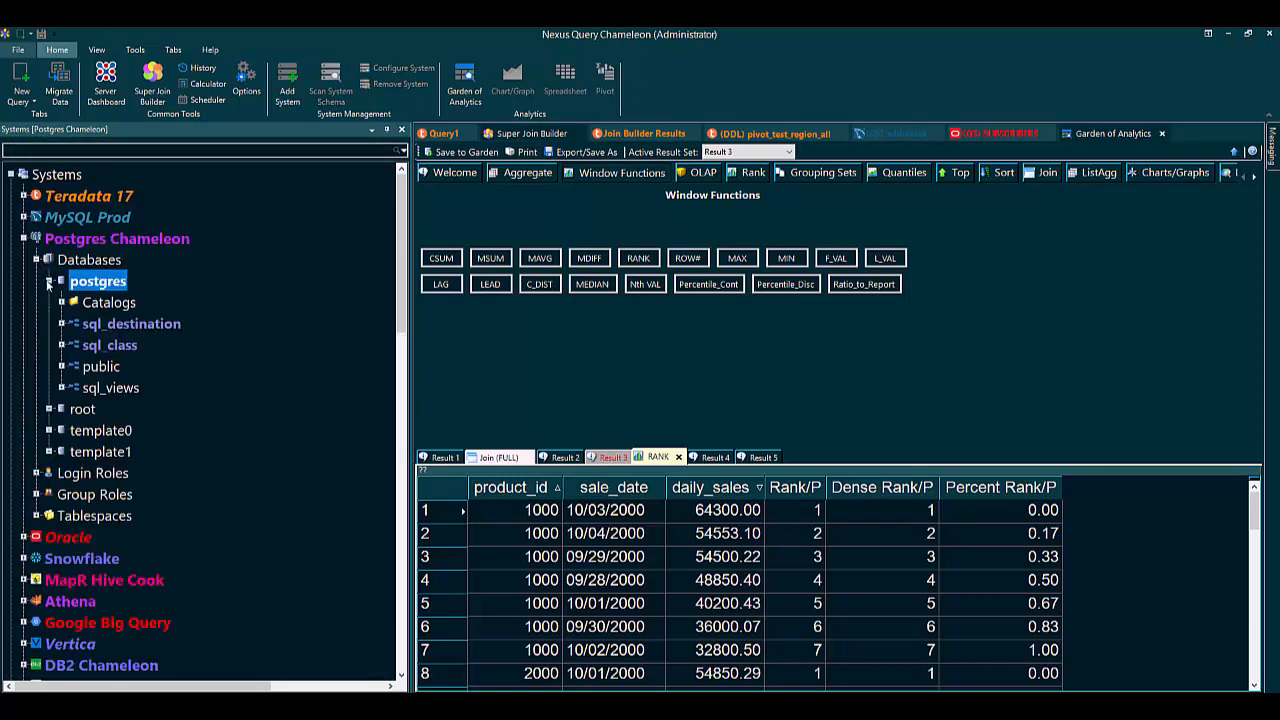
left_click(61, 345)
left_click(74, 366)
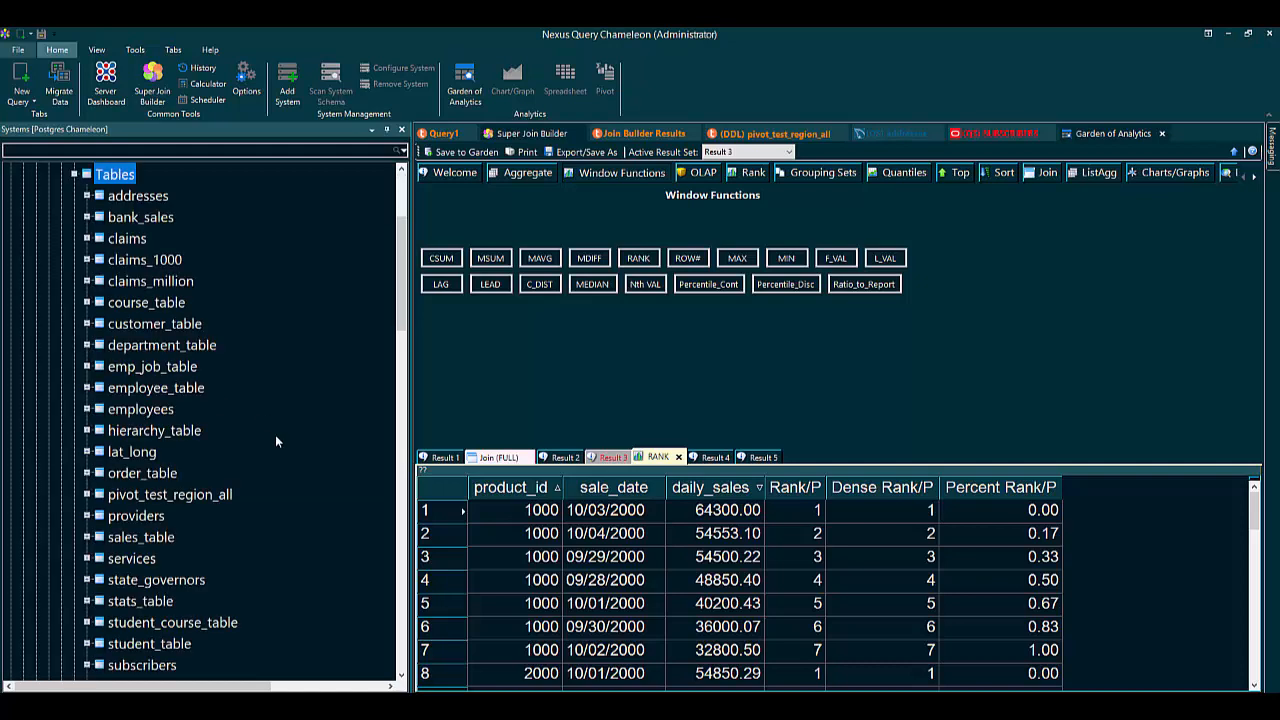
Generate and run a quick SELECT of all columns of the Postgres website table, and enlarge the results pane
scroll(286, 530, "down", 2)
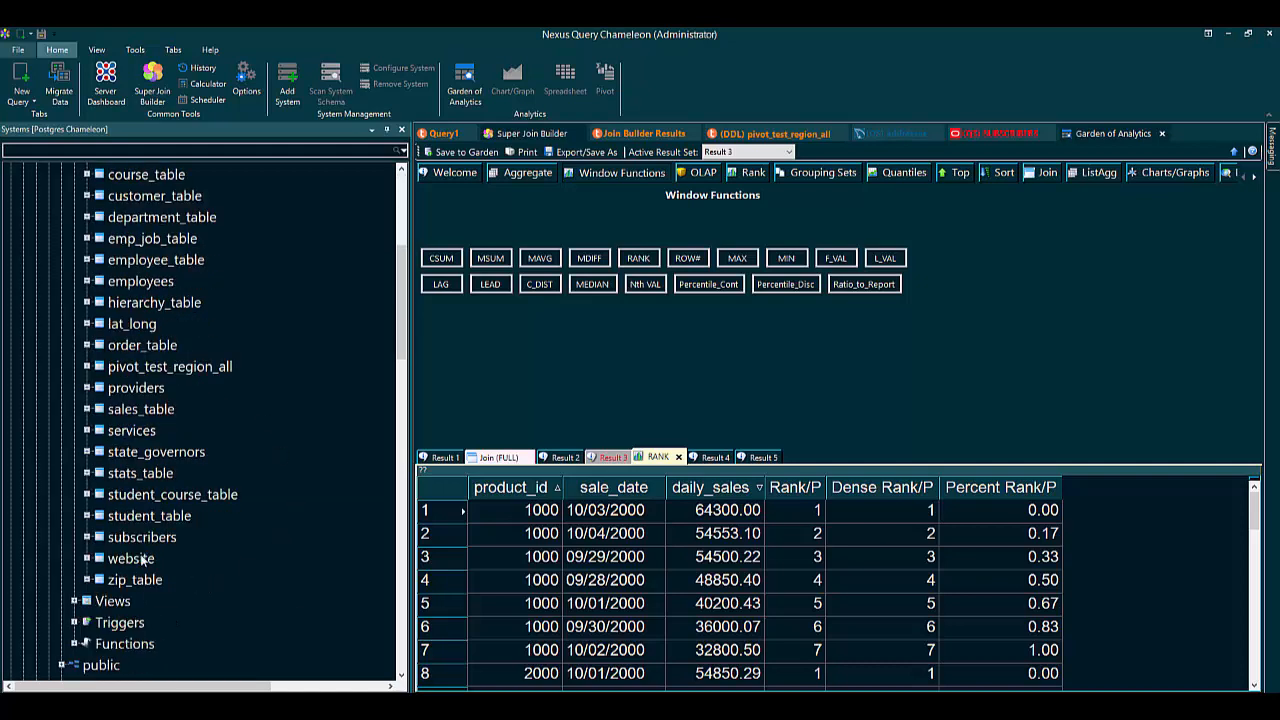
right_click(143, 560)
left_click(201, 468)
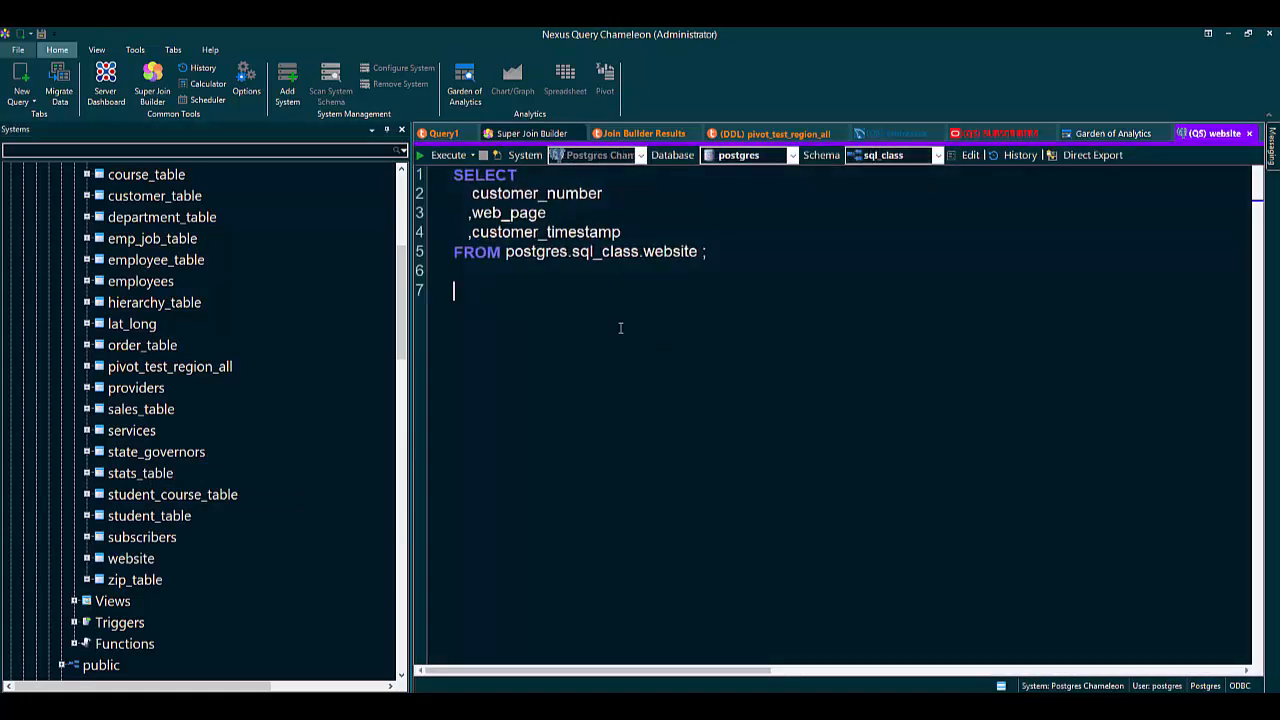
left_click(451, 160)
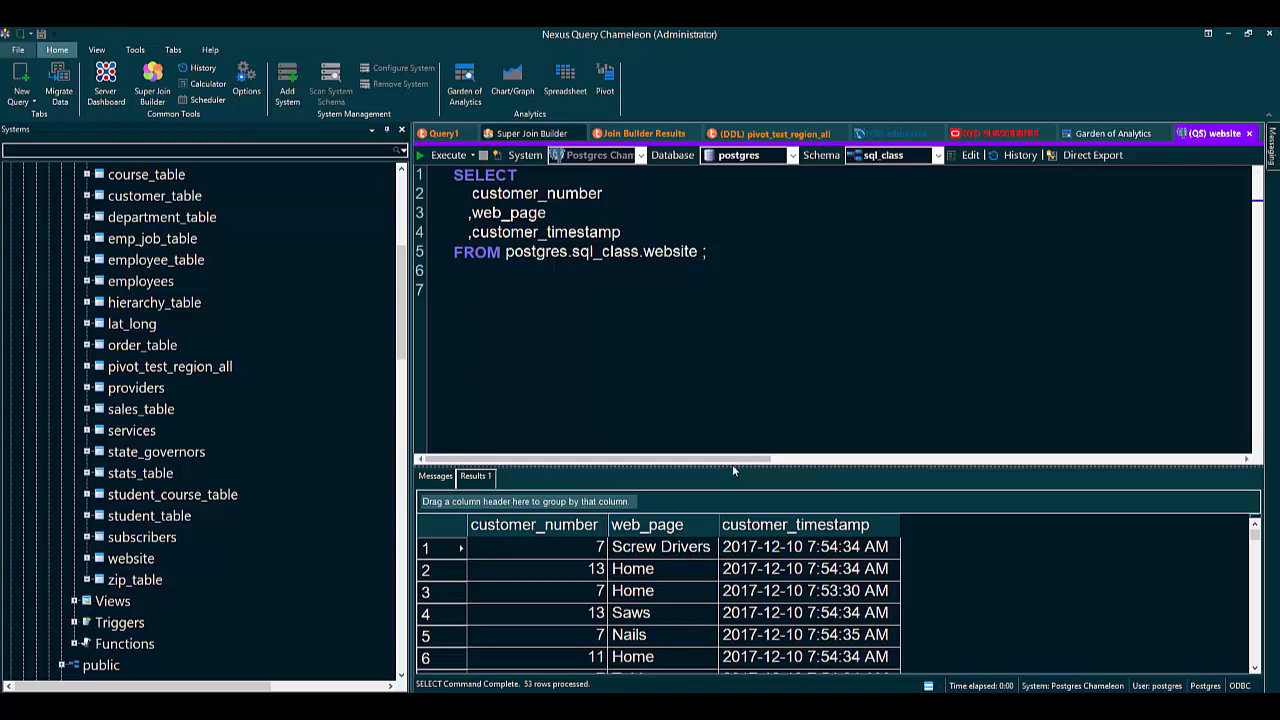
left_click_drag(732, 466, 750, 352)
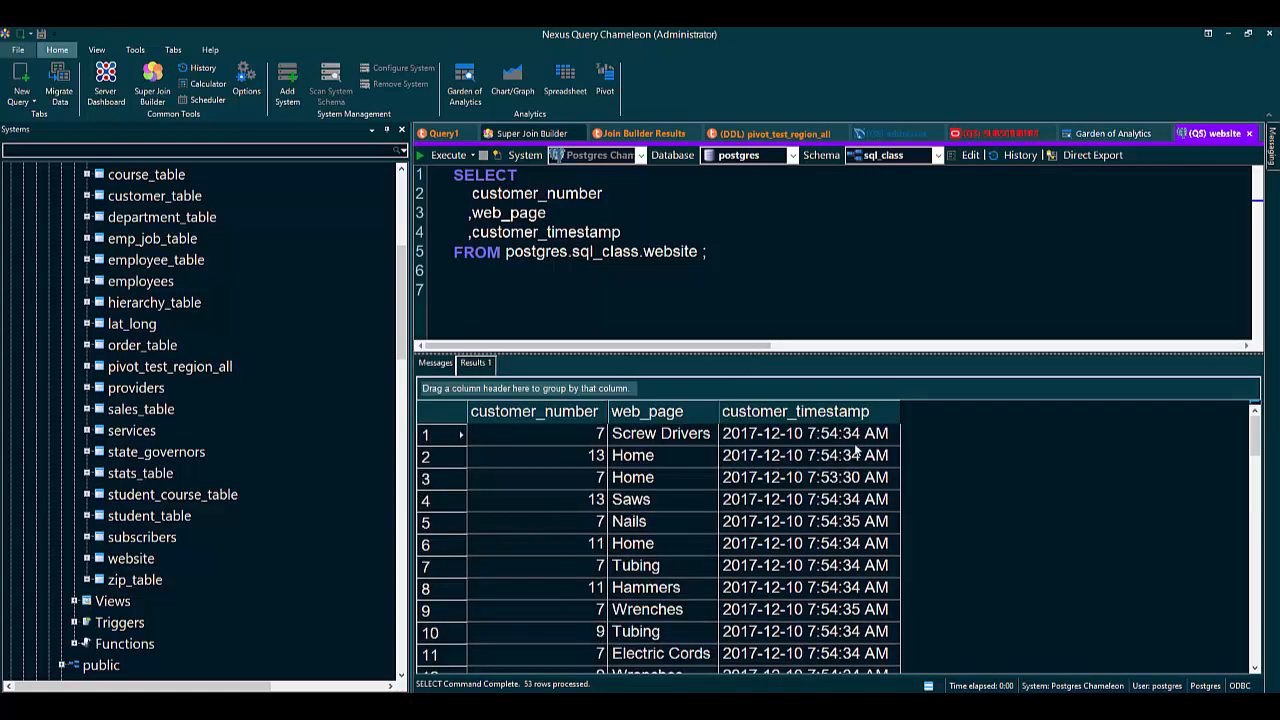
Send the website result set to Garden of Analytics and set up a Listagg on web_page, ordered ascending by customer_number and customer_timestamp
left_click(465, 84)
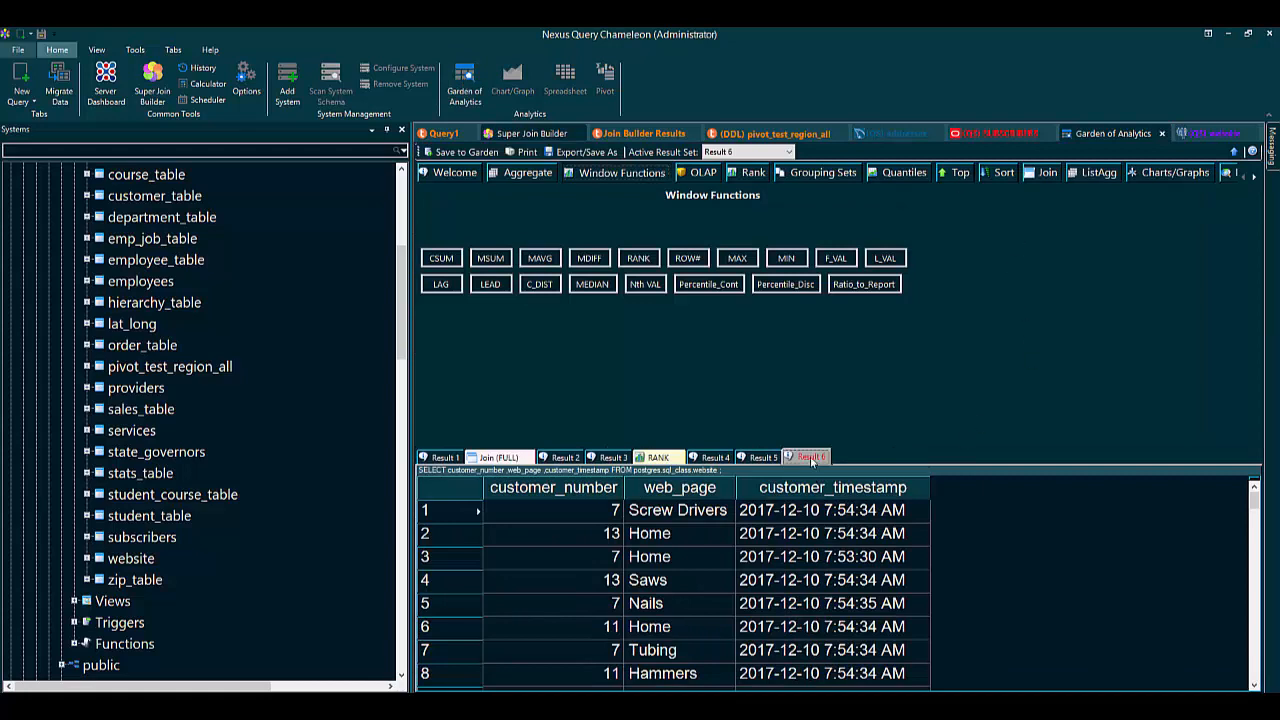
left_click(1098, 173)
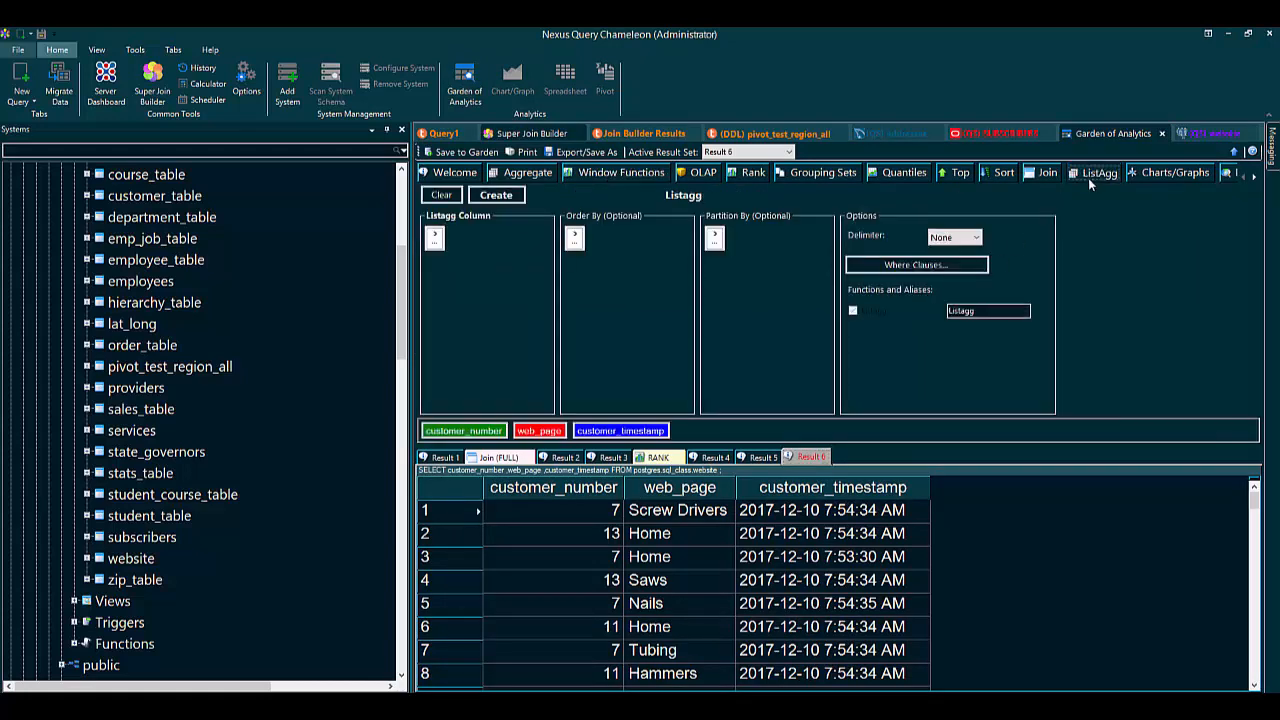
left_click(434, 237)
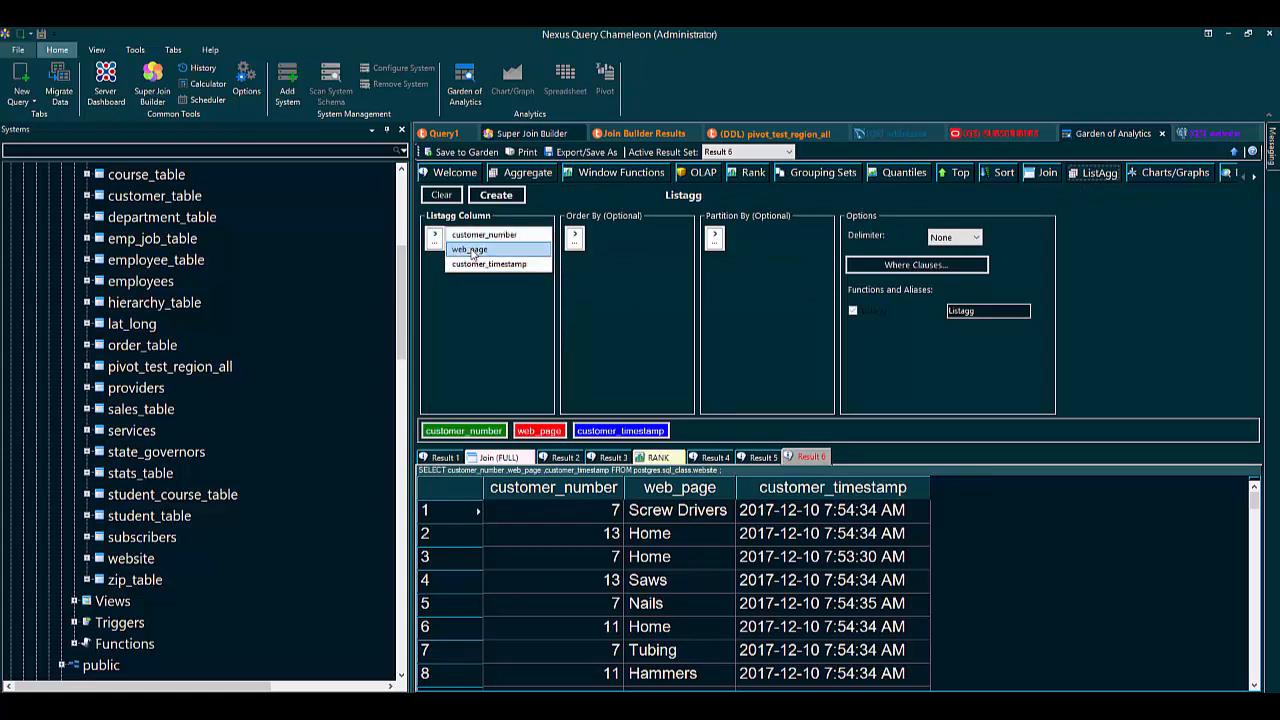
left_click(471, 250)
left_click(576, 238)
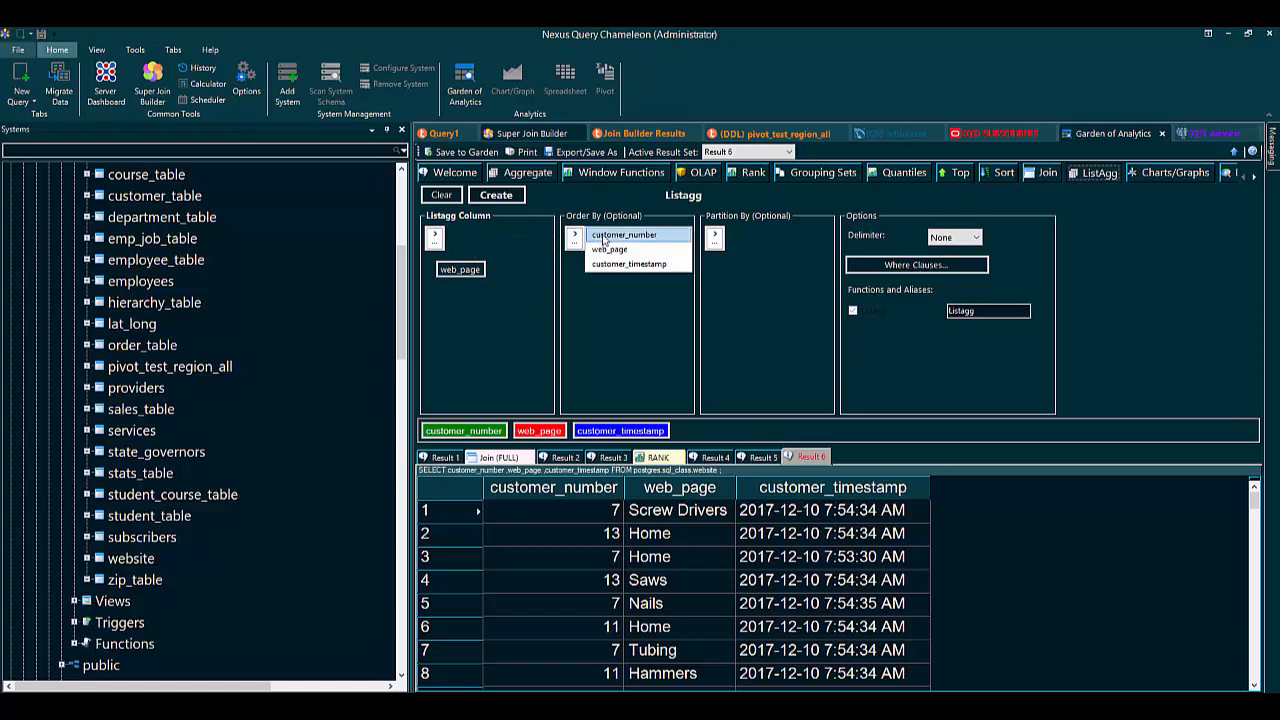
left_click(598, 241)
left_click(575, 239)
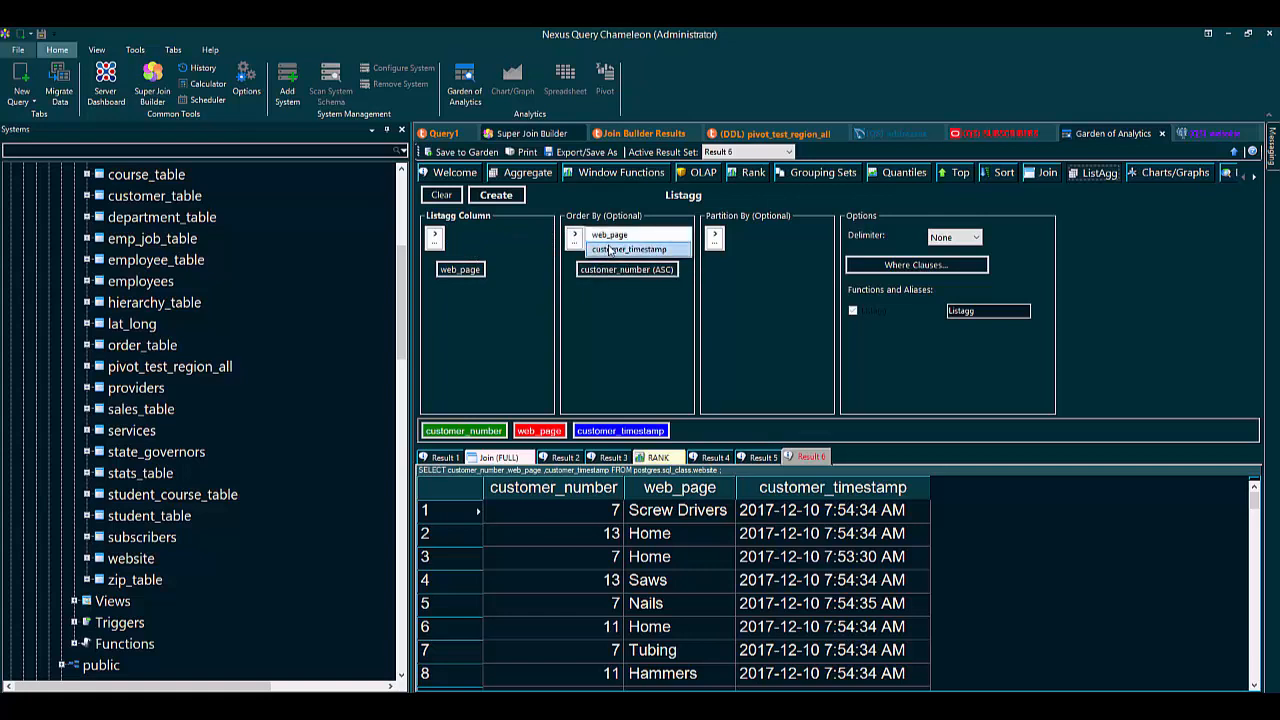
left_click(630, 250)
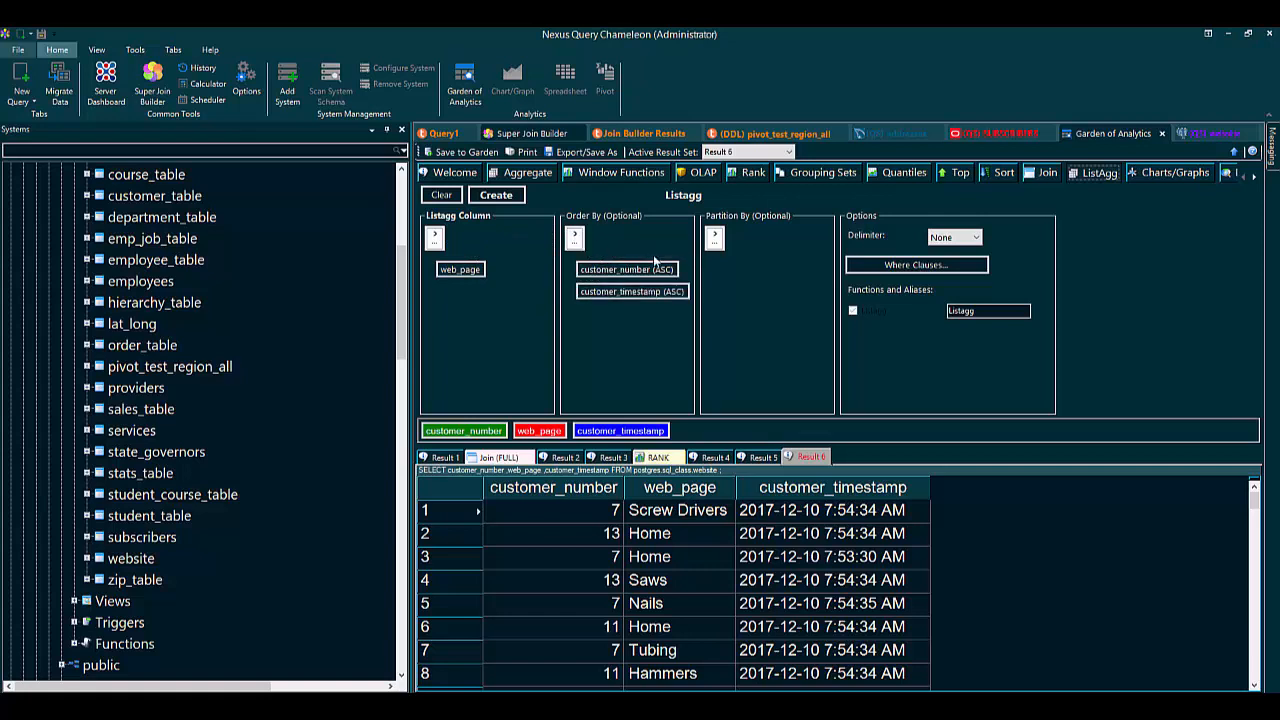
Partition the Listagg by customer_number and create it without a delimiter, looking through the resulting rows
left_click(715, 237)
left_click(750, 236)
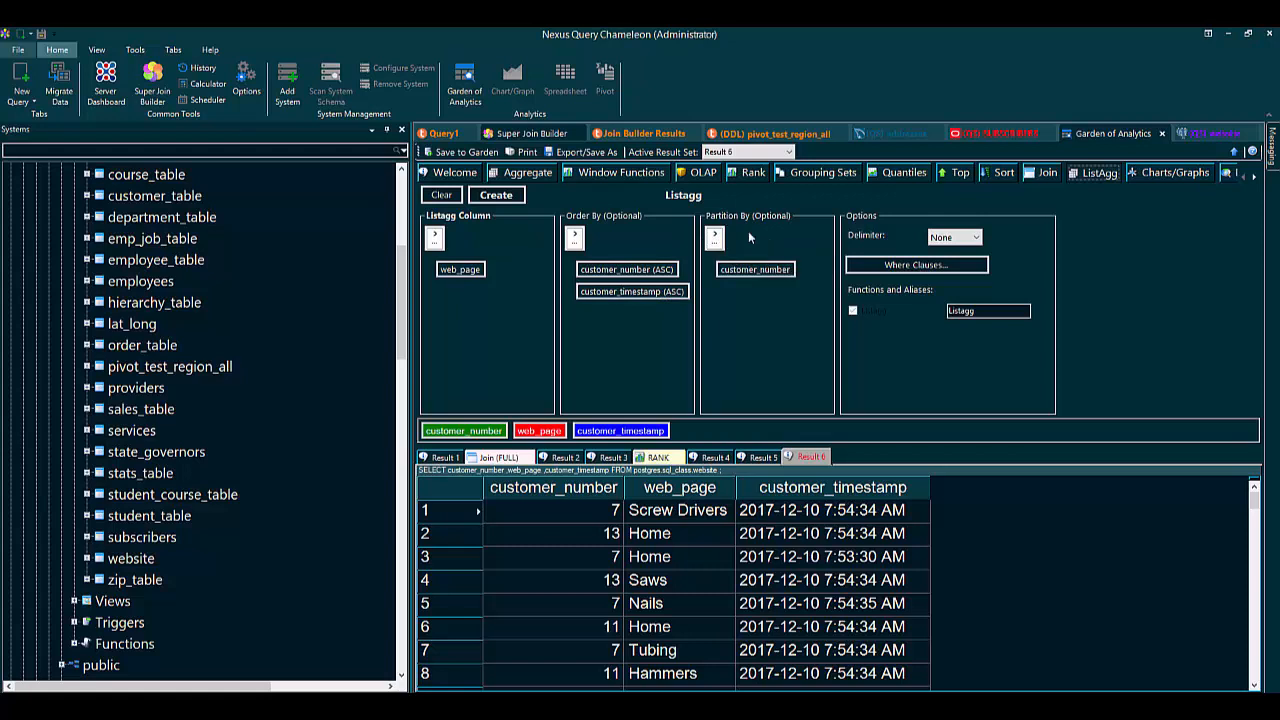
left_click(500, 197)
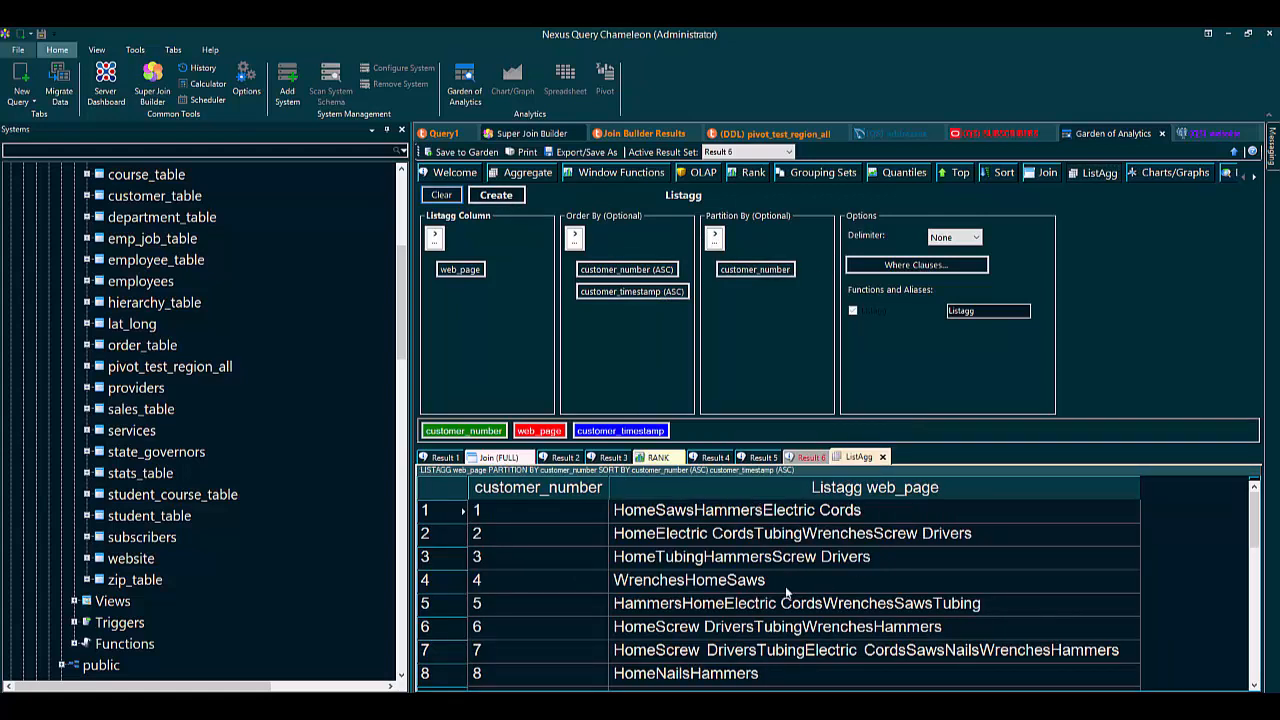
scroll(578, 564, "down", 2)
scroll(783, 578, "up", 2)
Create a second Listagg with a pipe-plus-space delimiter and customer_timestamp sorted in descending order
left_click(977, 240)
left_click(966, 296)
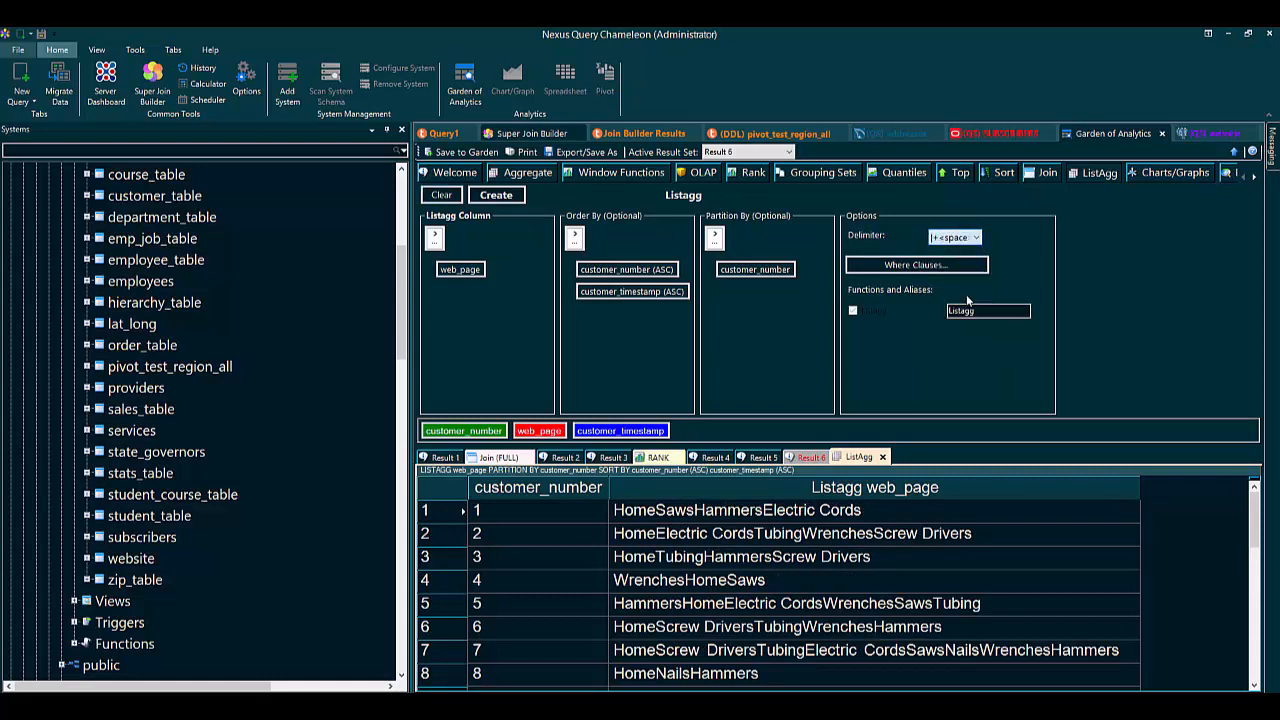
left_click(645, 292)
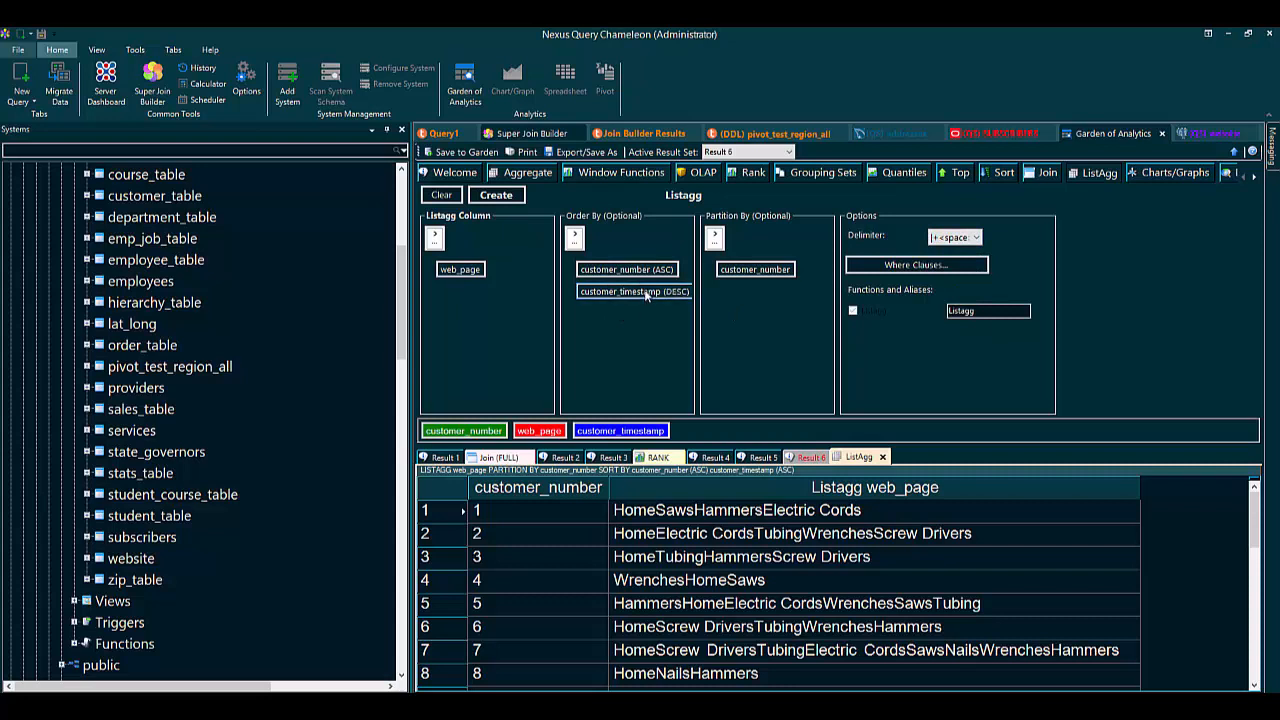
left_click(502, 198)
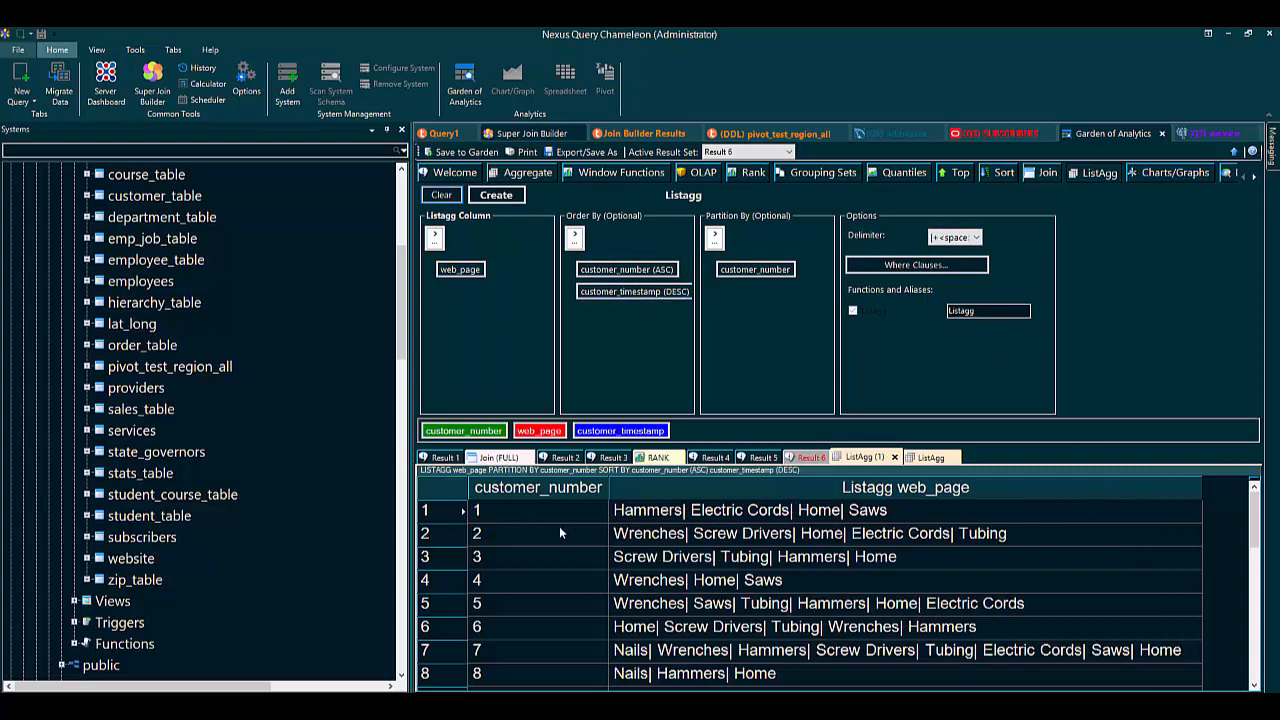
scroll(558, 526, "down", 3)
scroll(553, 526, "up", 3)
Collapse Postgres Chameleon in the systems tree and open the Teradata 17 SQL_CLASS addresses table in a new Super Join Builder
scroll(37, 312, "up", 5)
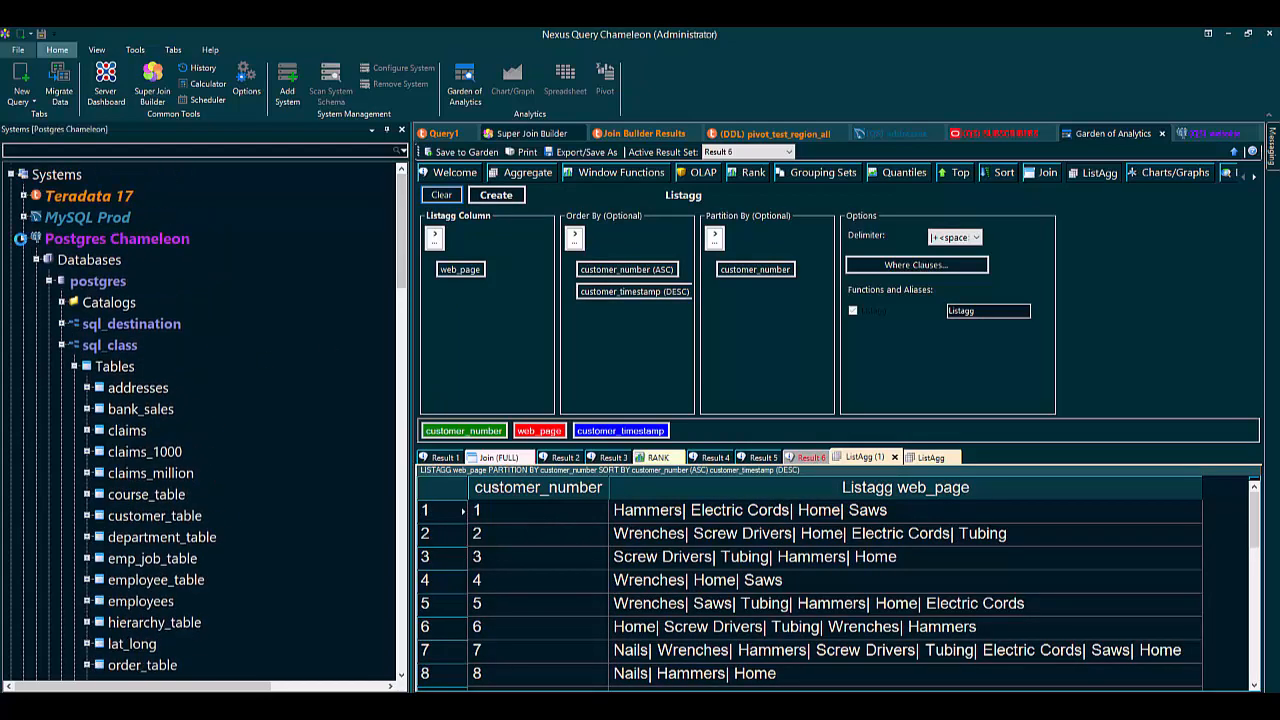
left_click(23, 239)
left_click(22, 197)
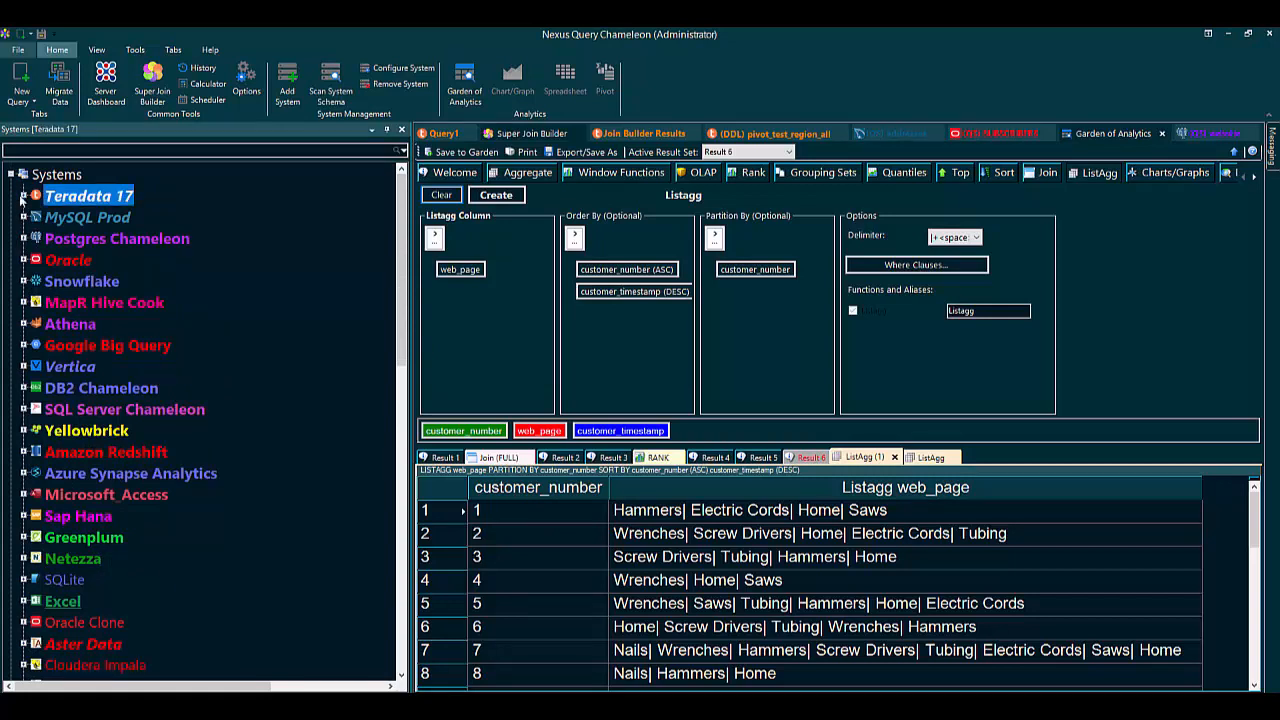
left_click(23, 197)
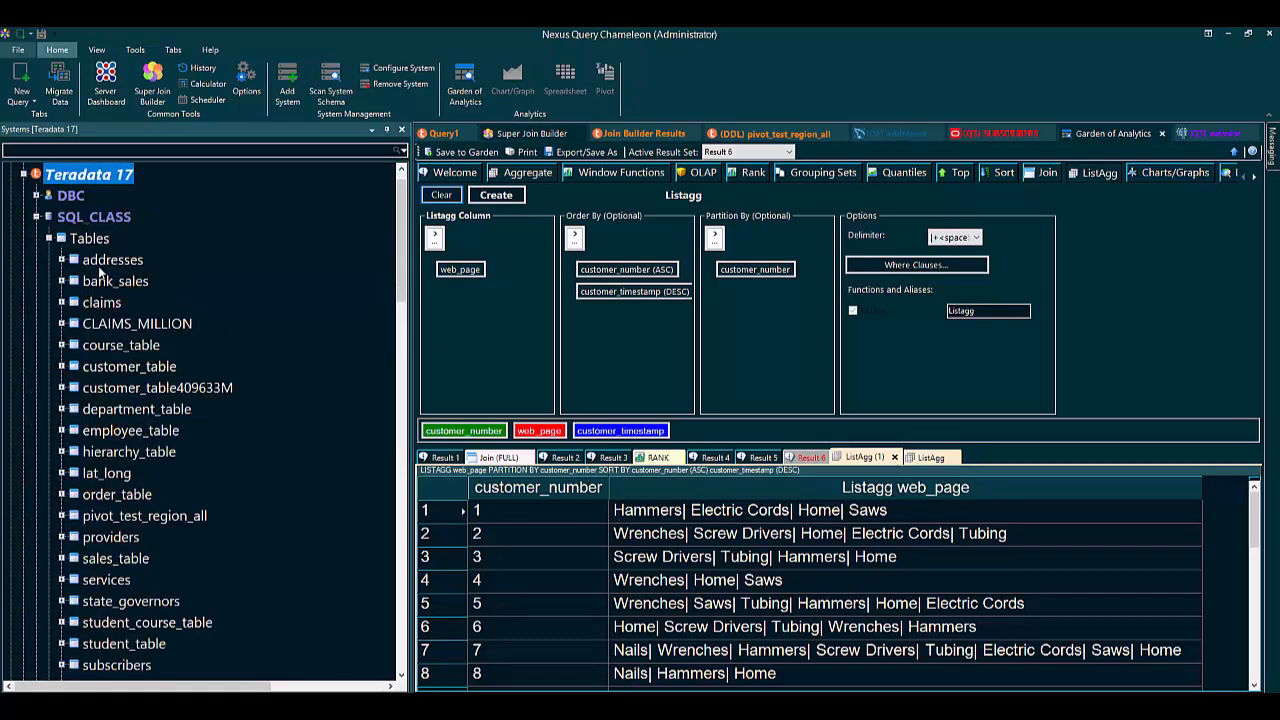
left_click(108, 260)
right_click(108, 260)
left_click(143, 270)
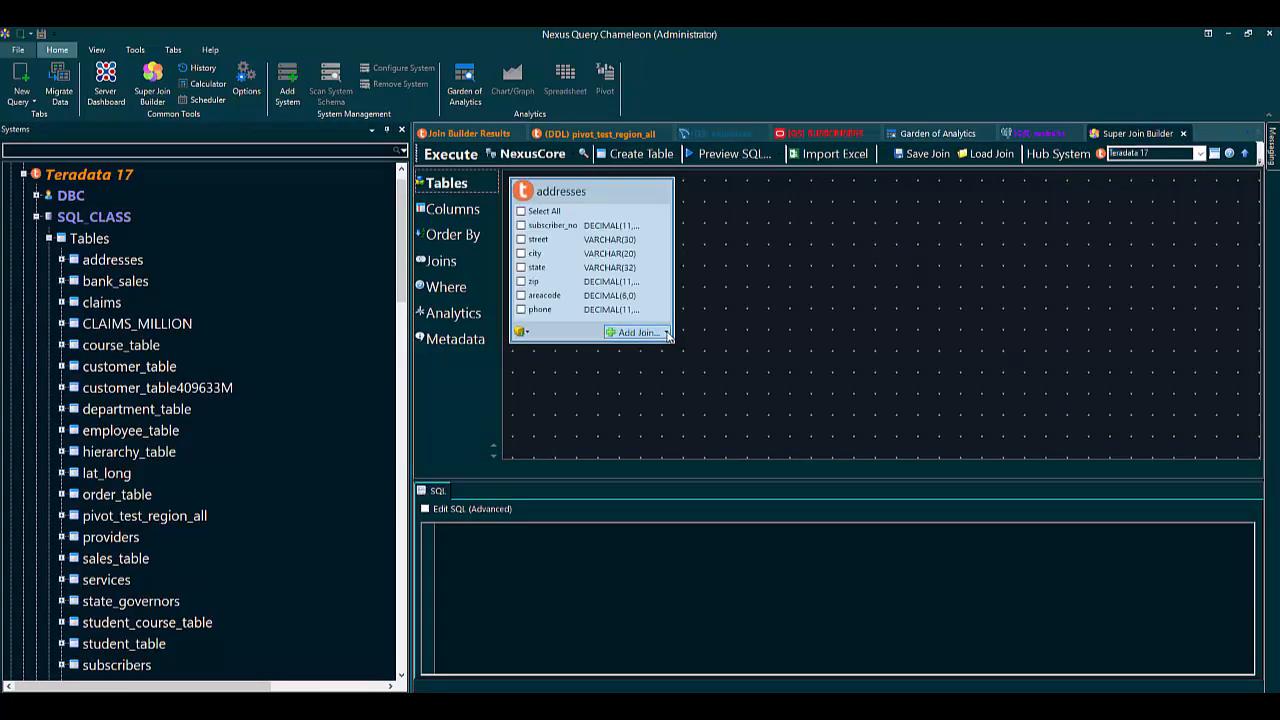
Join SQL_CLASS.CLAIMS to the addresses table through the SUBSCRIBERS join path
left_click(667, 333)
mouse_move(686, 365)
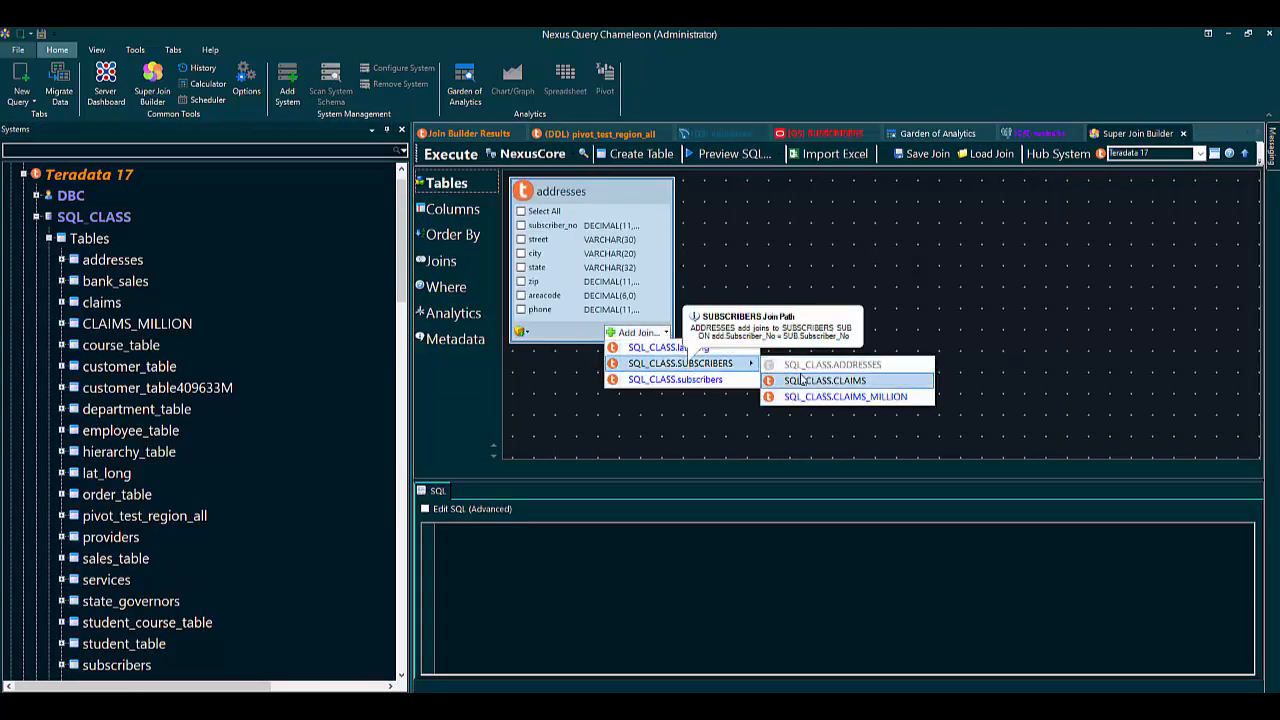
left_click(832, 376)
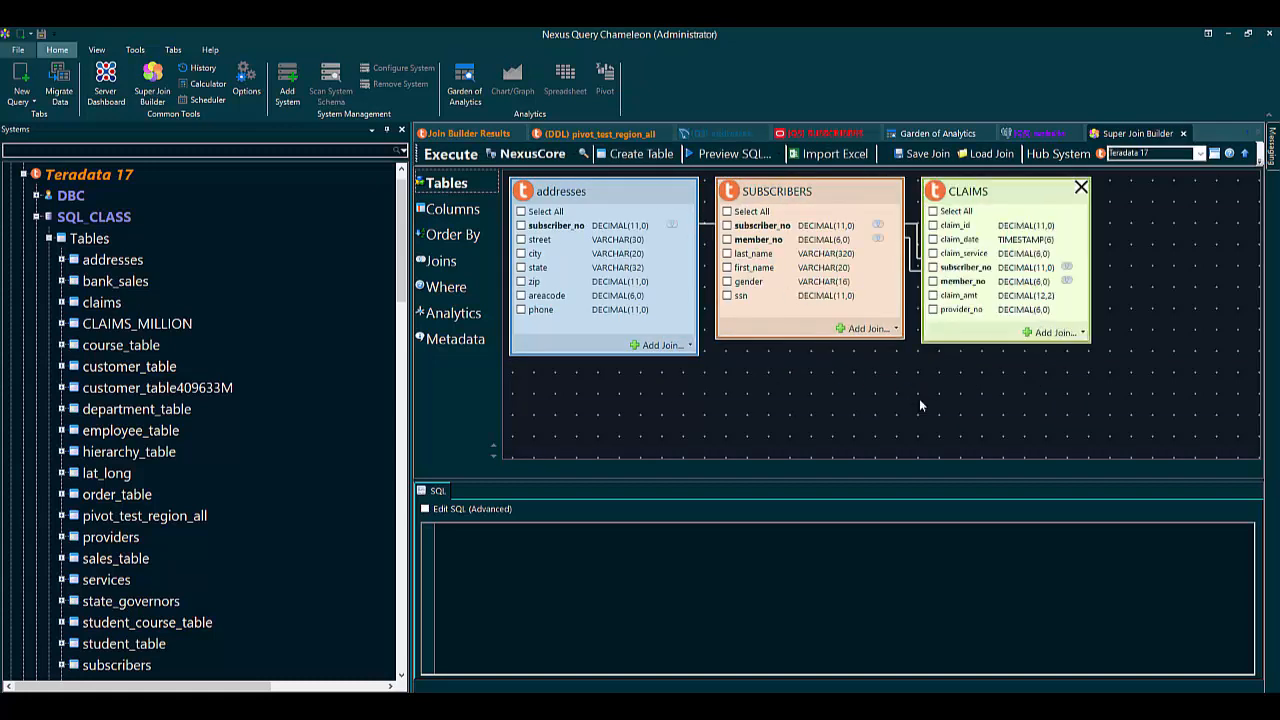
Include all CLAIMS columns, first_name and last_name from SUBSCRIBERS, and street, city and state from addresses
left_click(932, 212)
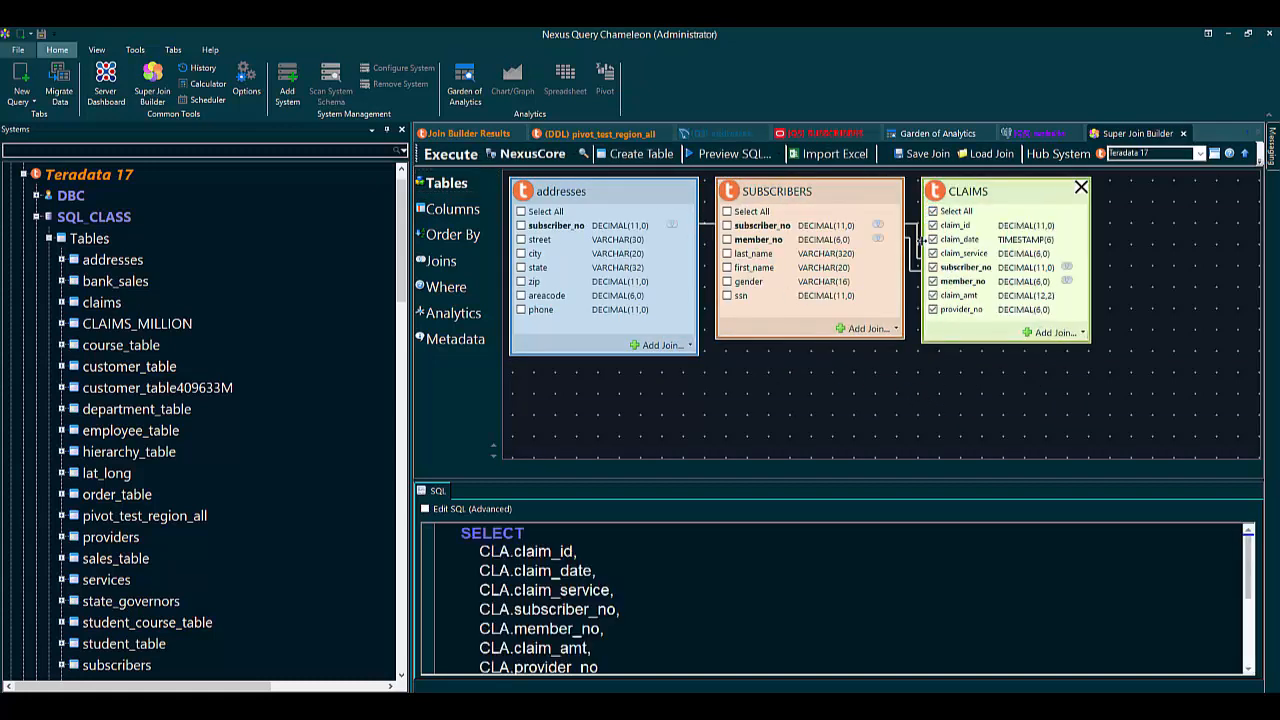
left_click(727, 268)
left_click(521, 240)
left_click(521, 254)
left_click(521, 268)
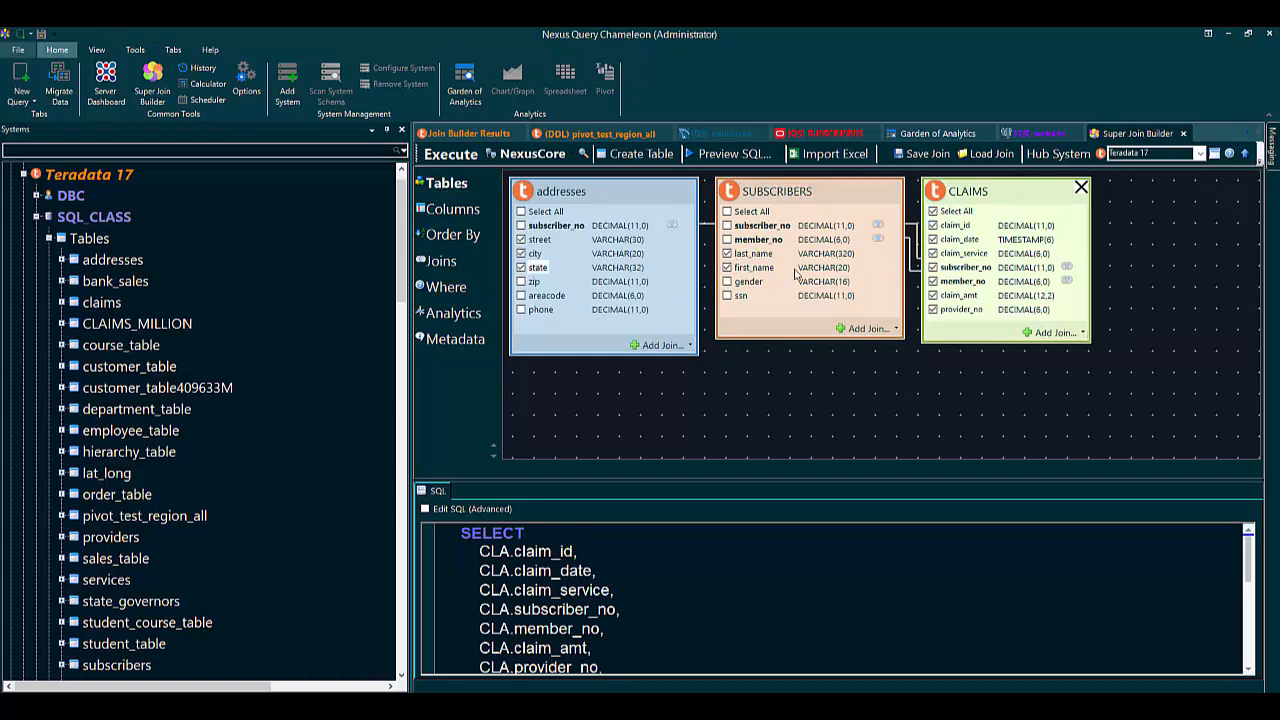
Reorder the report columns so that first_name and last_name come before claim_id
left_click(459, 185)
left_click(453, 210)
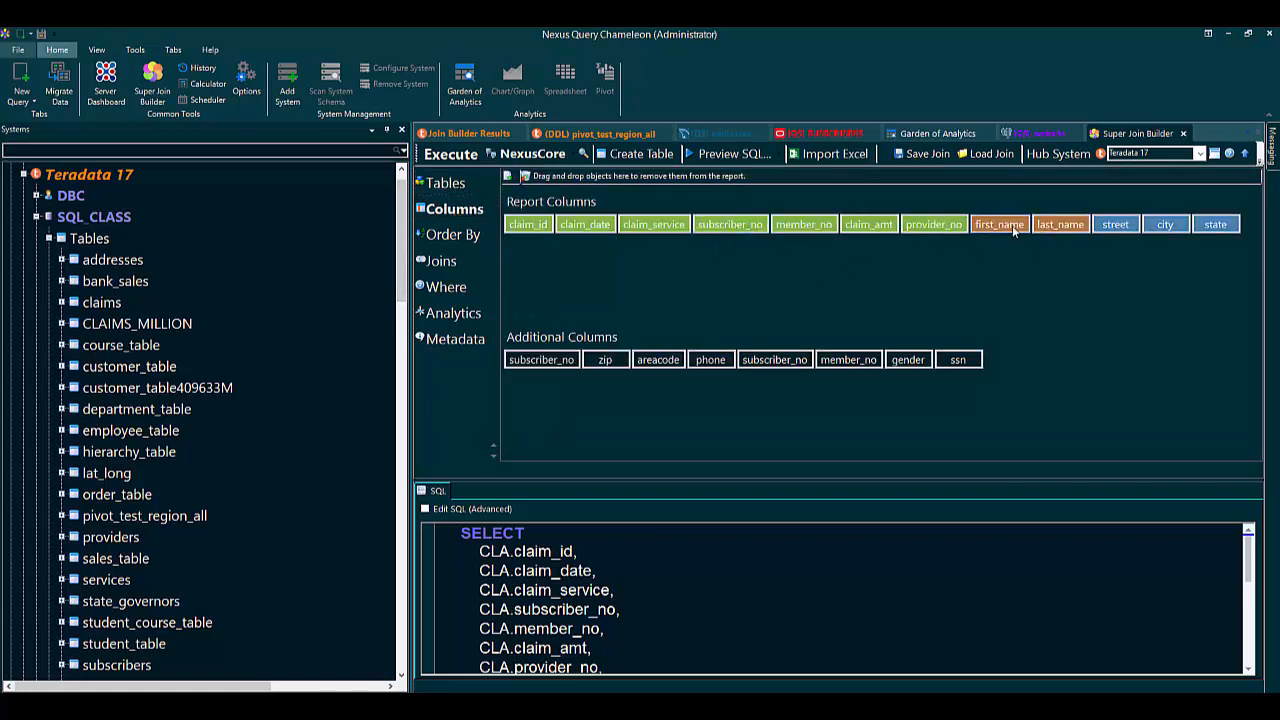
left_click_drag(1012, 225, 538, 228)
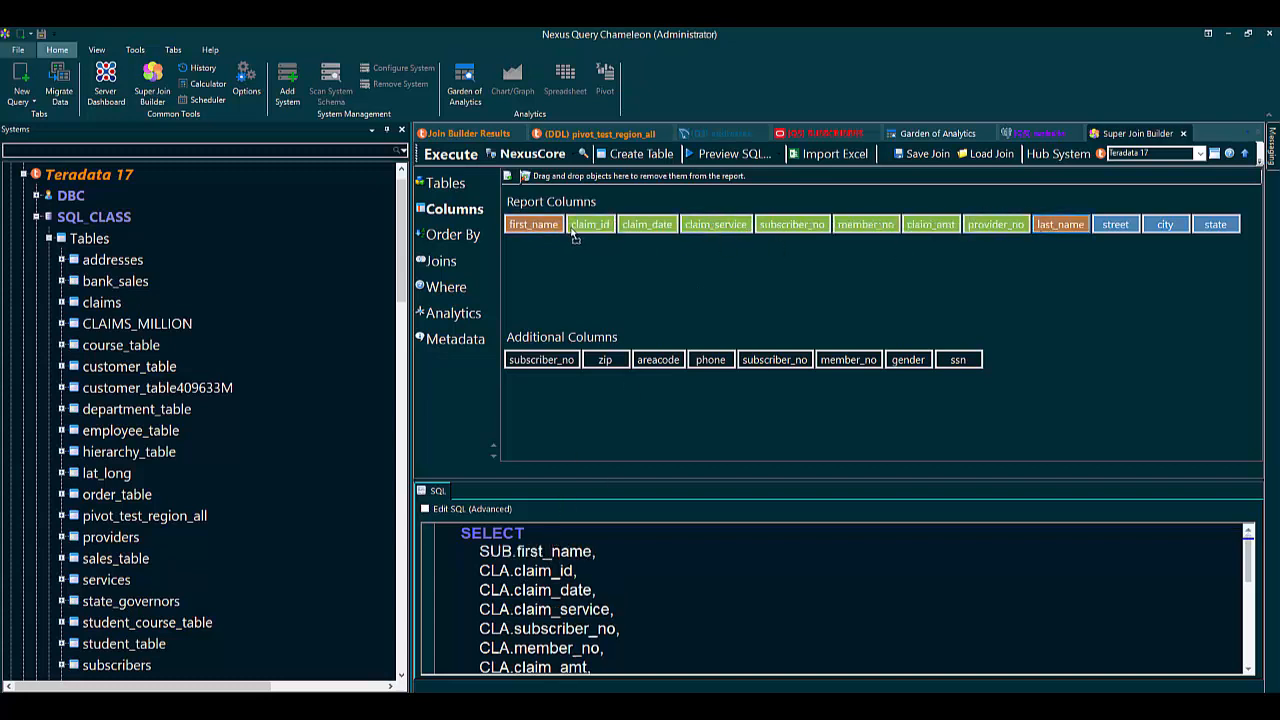
left_click_drag(574, 234, 578, 236)
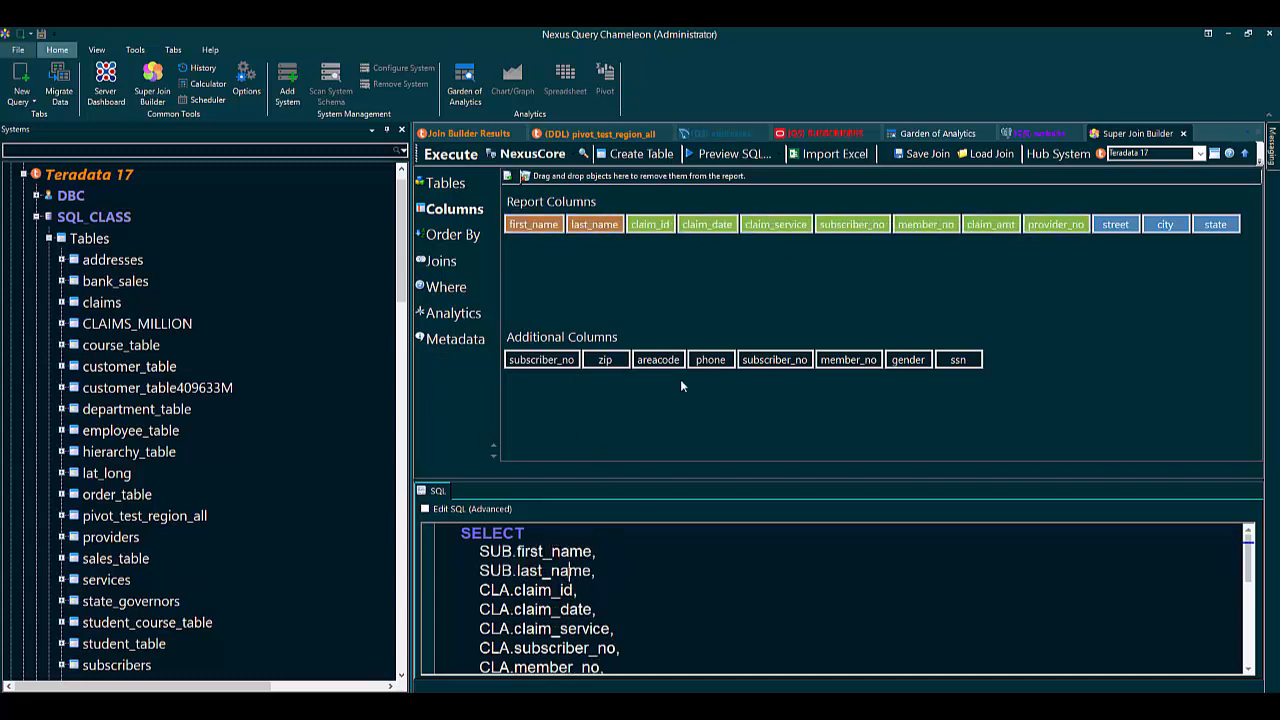
Sort the join by first_name and last_name ascending and claim_date descending, and highlight the ORDER BY clause in the generated SQL
left_click(461, 236)
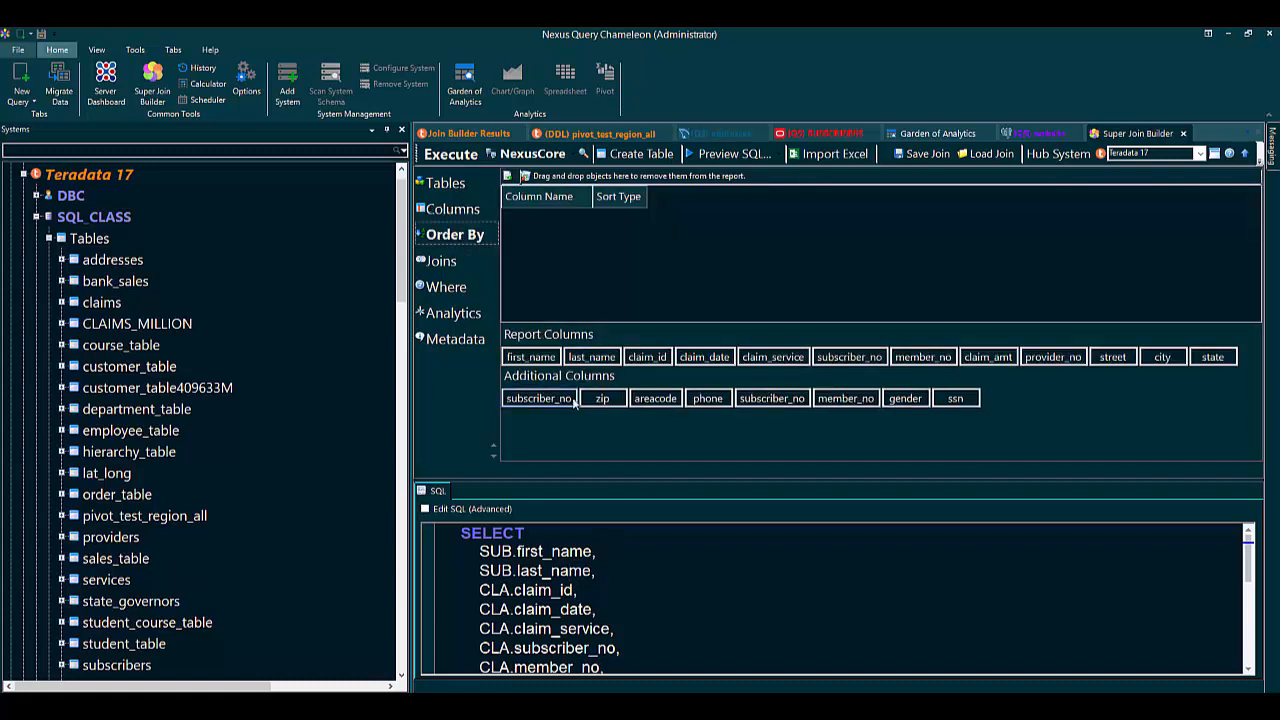
double_click(527, 360)
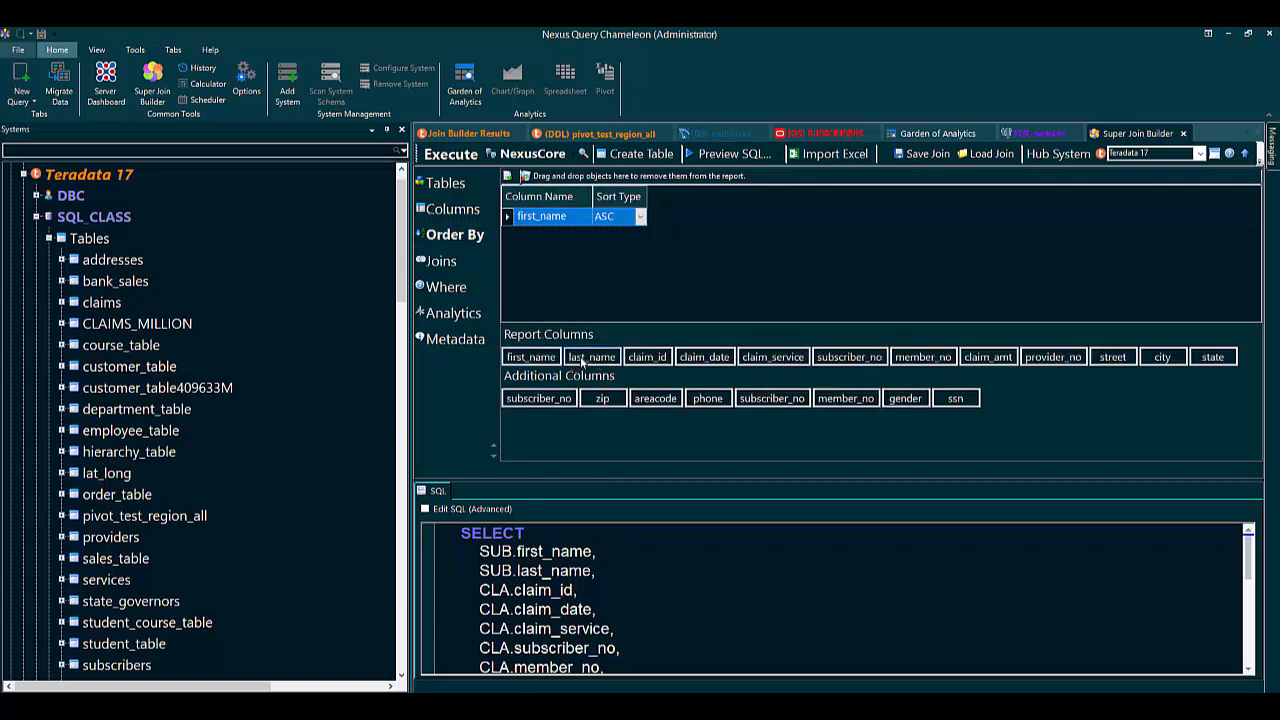
double_click(574, 366)
double_click(694, 362)
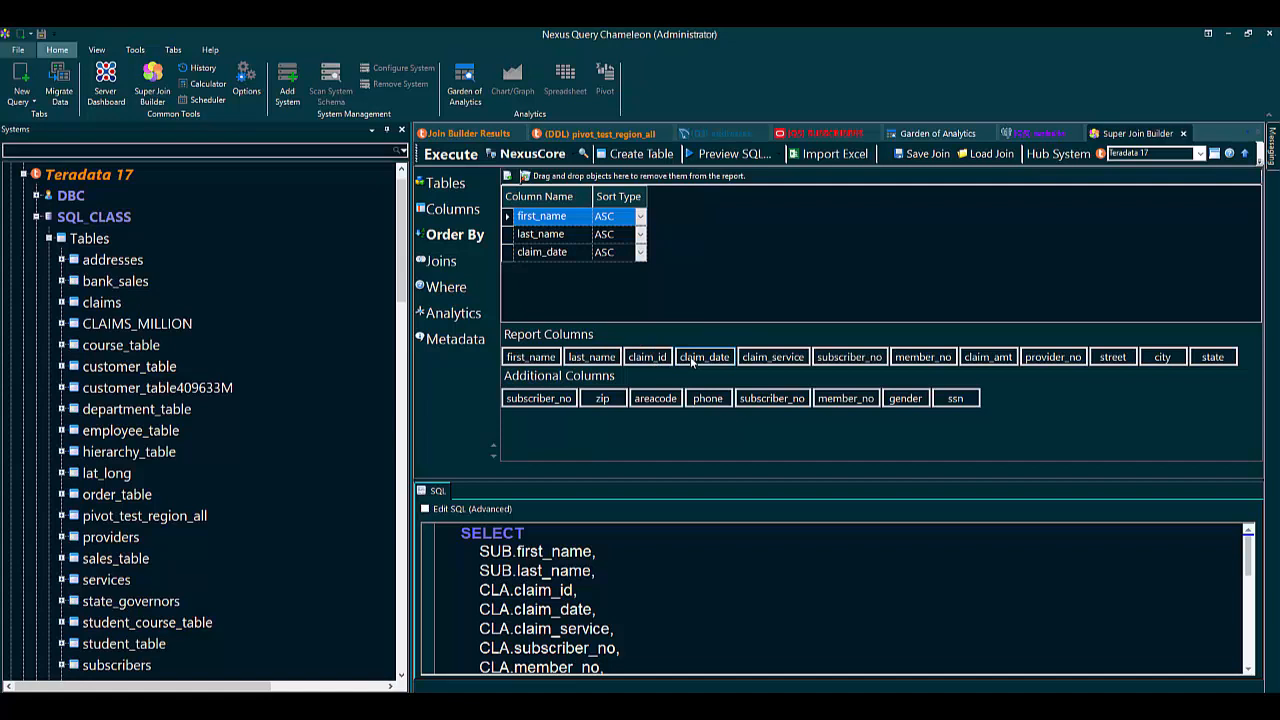
left_click(640, 252)
left_click(612, 286)
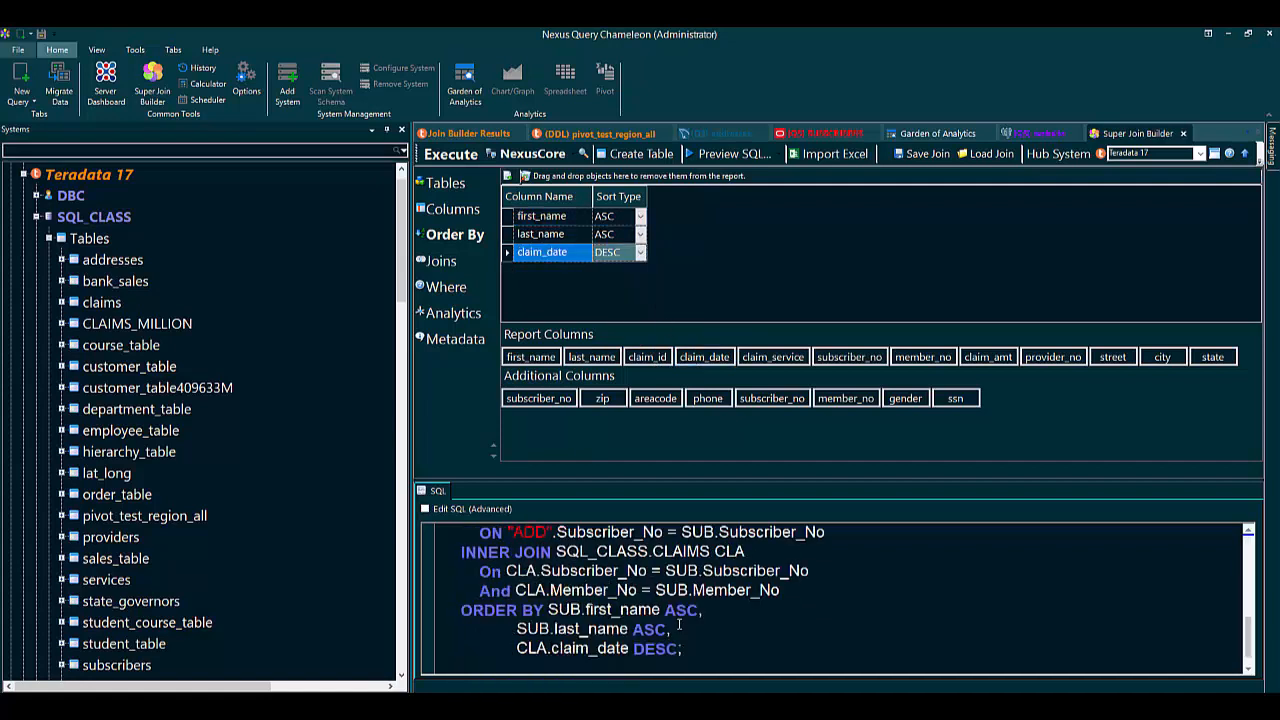
left_click_drag(682, 629, 461, 590)
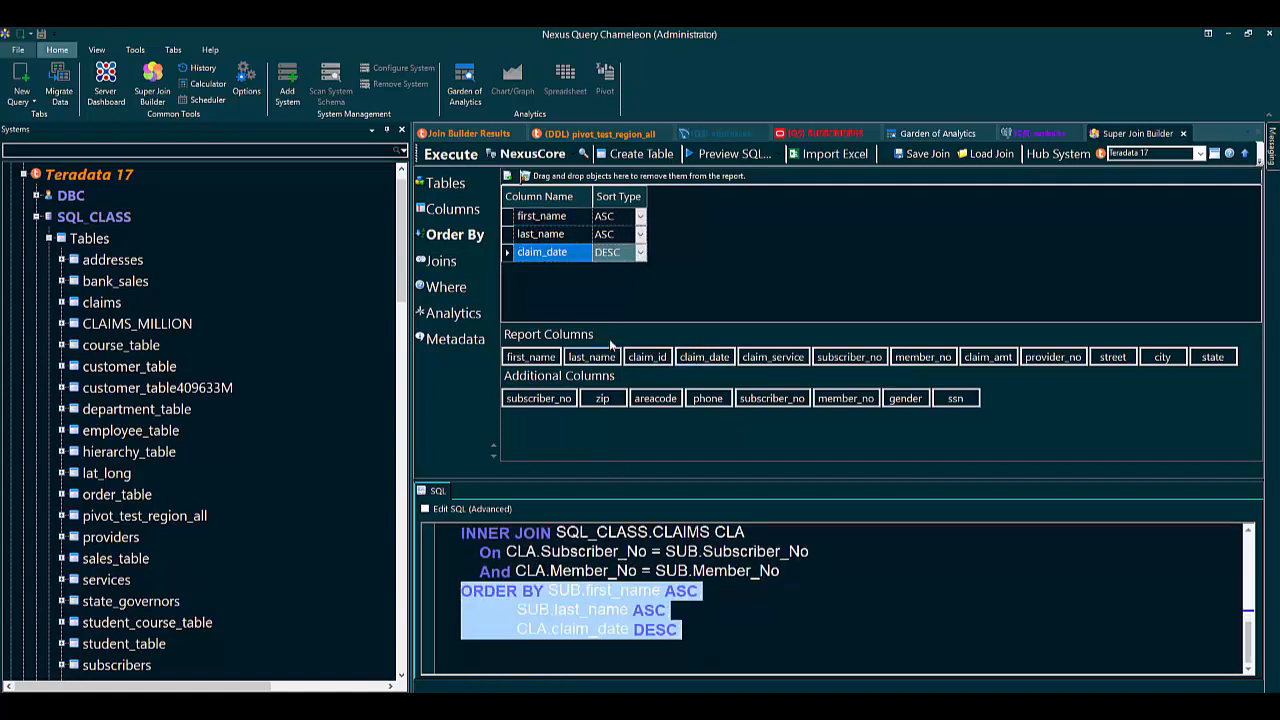
Set the addresses-to-SUBSCRIBERS join to LEFT and pick the join type for SUBSCRIBERS to CLAIMS
left_click(441, 261)
left_click(560, 213)
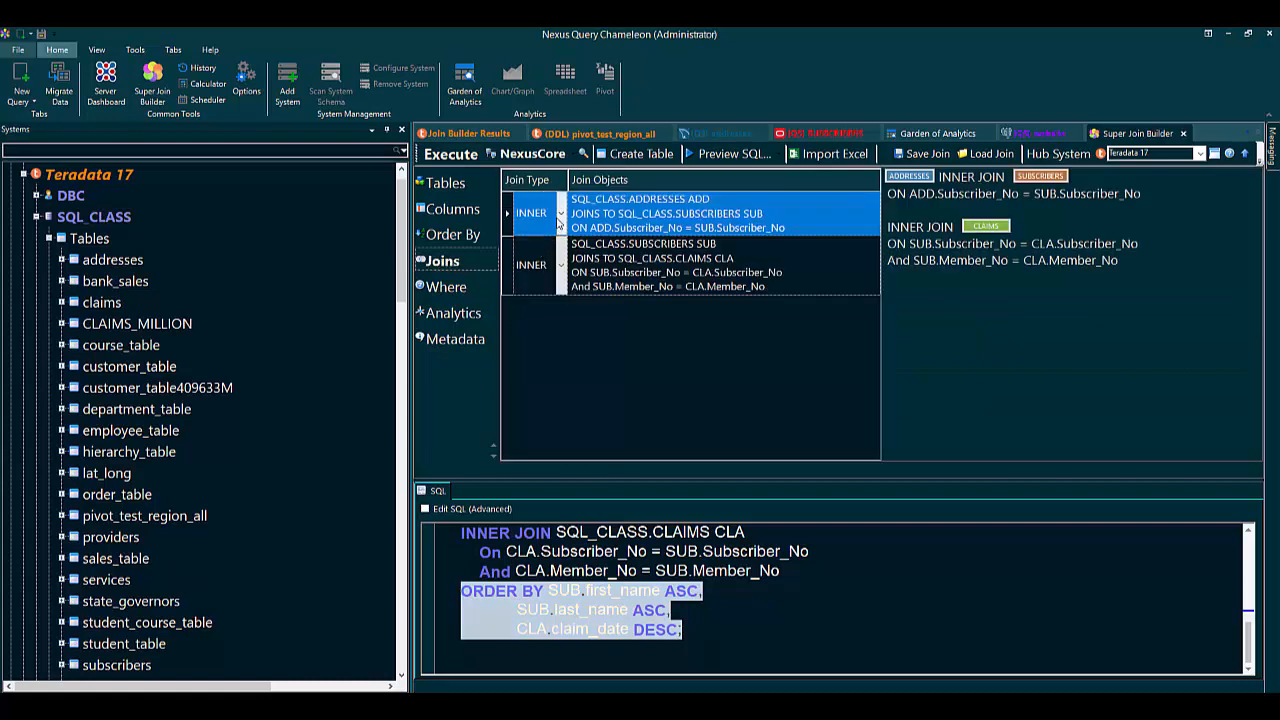
left_click(526, 262)
left_click(561, 268)
left_click(535, 318)
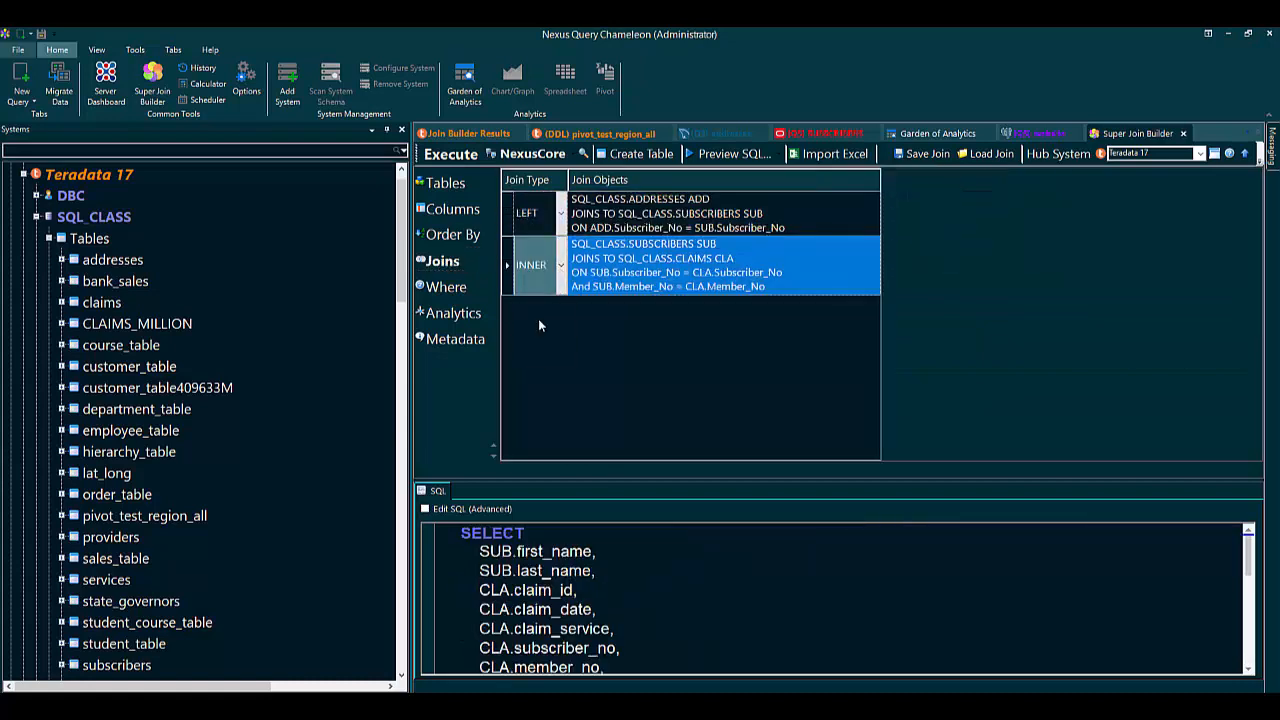
Review the metadata of the three joined tables, and return to the table diagram
left_click(455, 340)
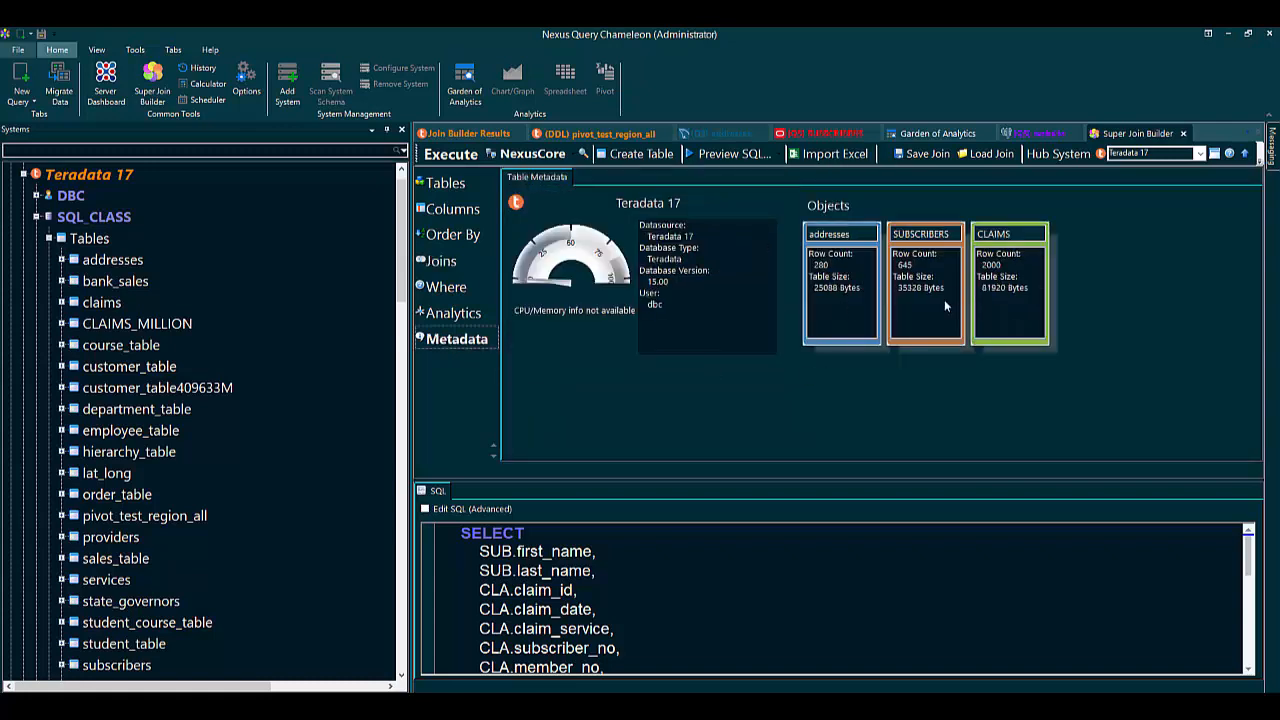
left_click(437, 185)
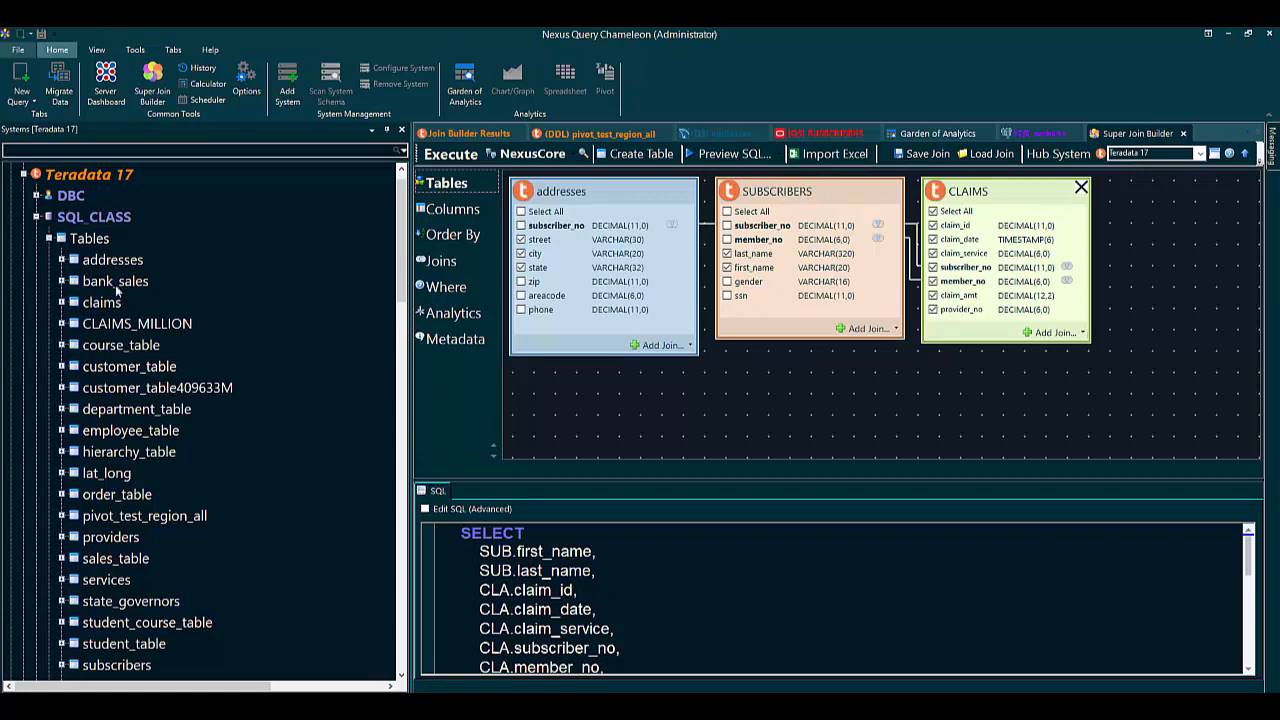
Add the MySQL Prod lat_long table to the join with an INNER join to SQL_CLASS.addresses on the state columns
left_click(24, 175)
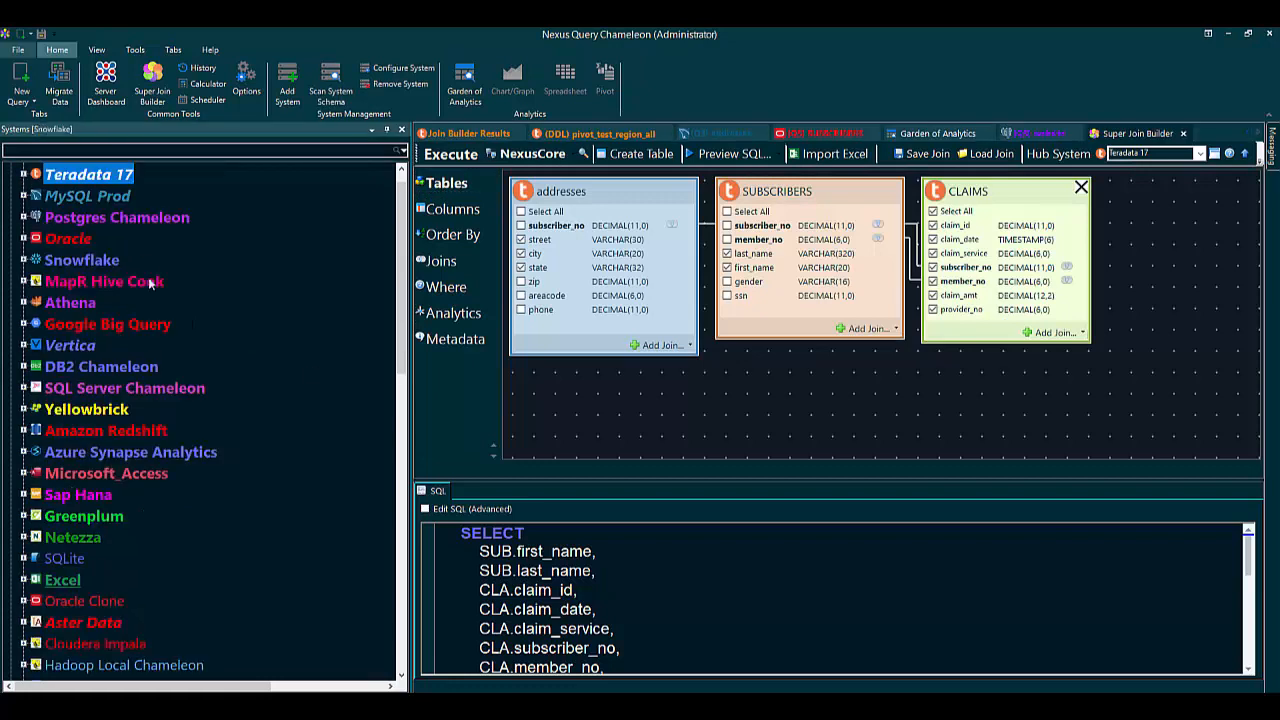
left_click(23, 196)
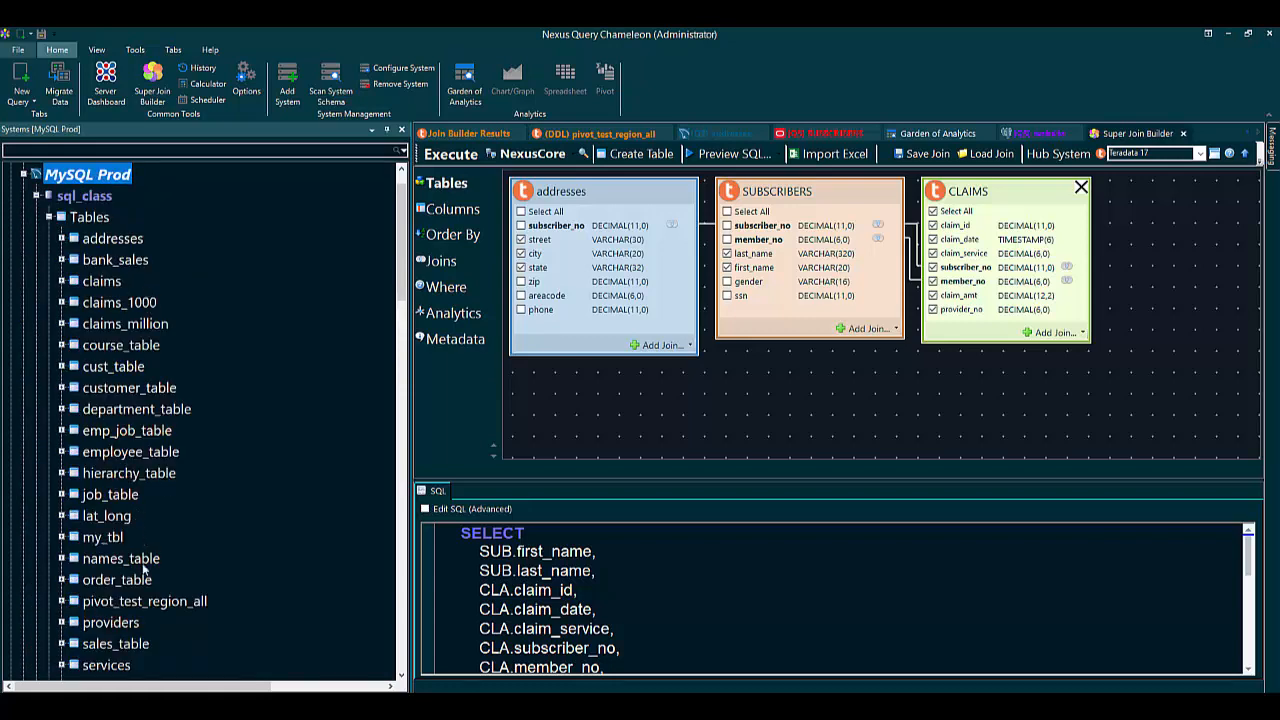
left_click_drag(106, 515, 611, 277)
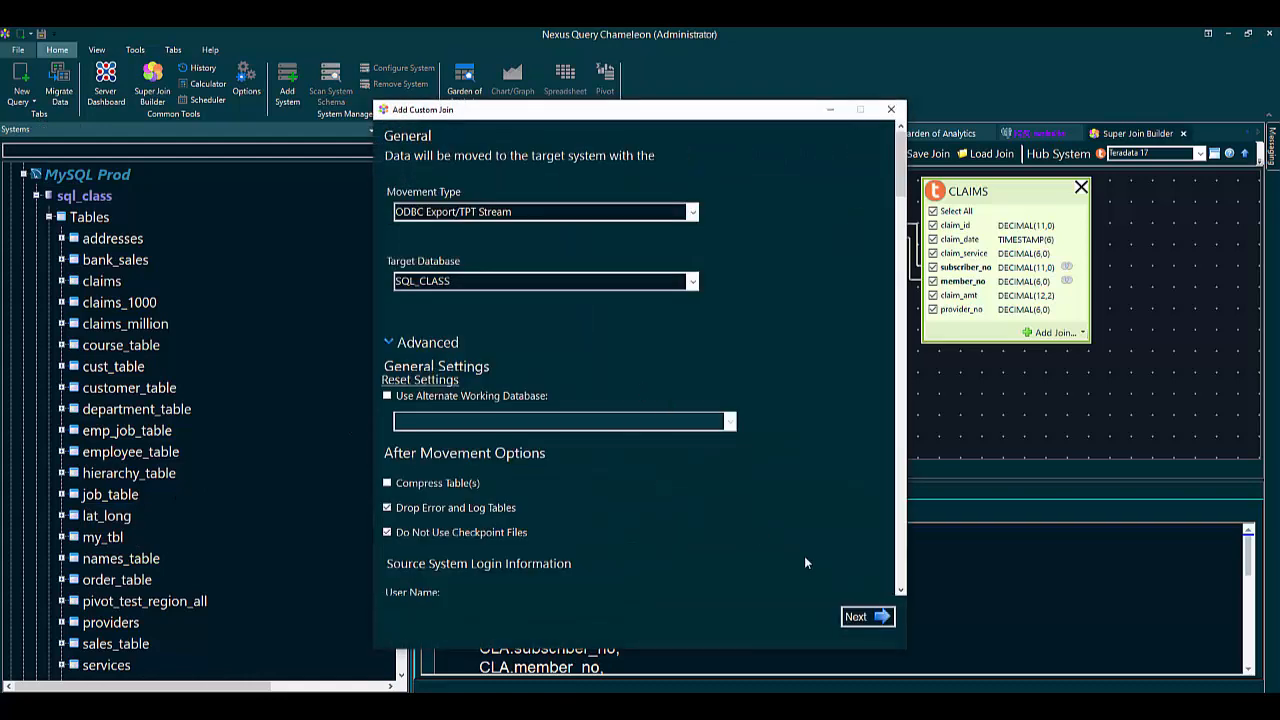
left_click(866, 616)
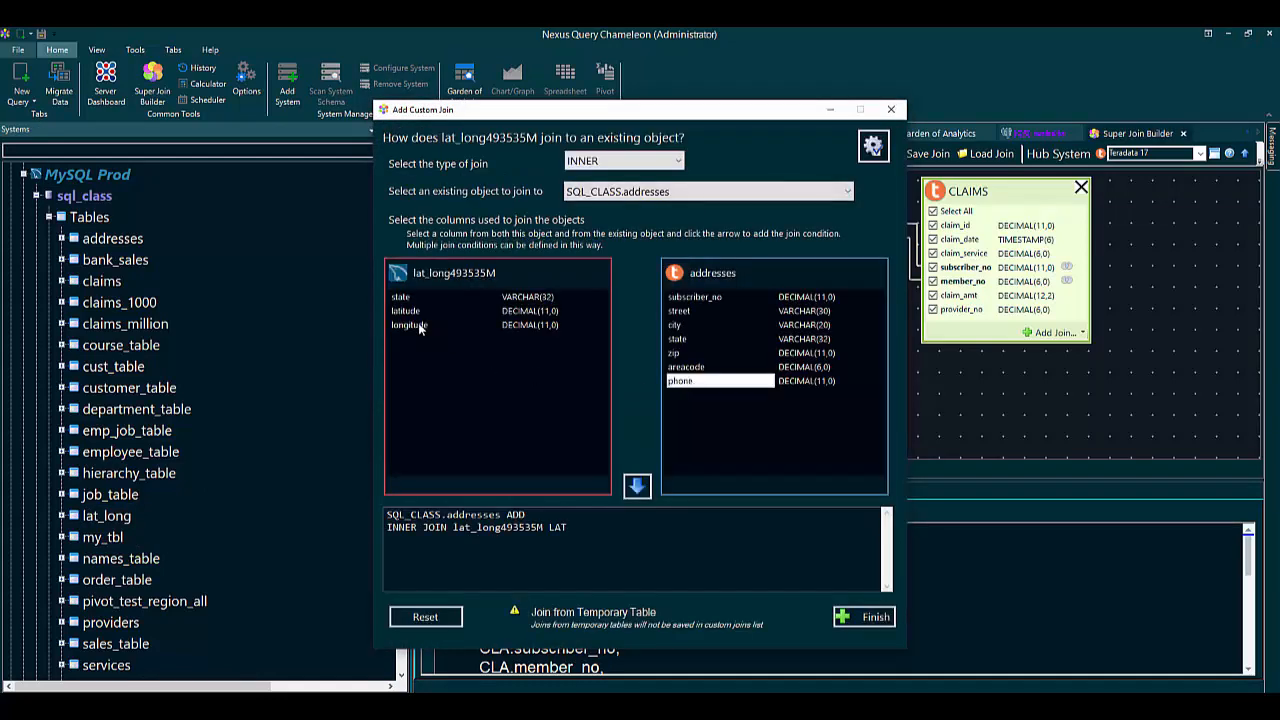
left_click(404, 297)
left_click(672, 339)
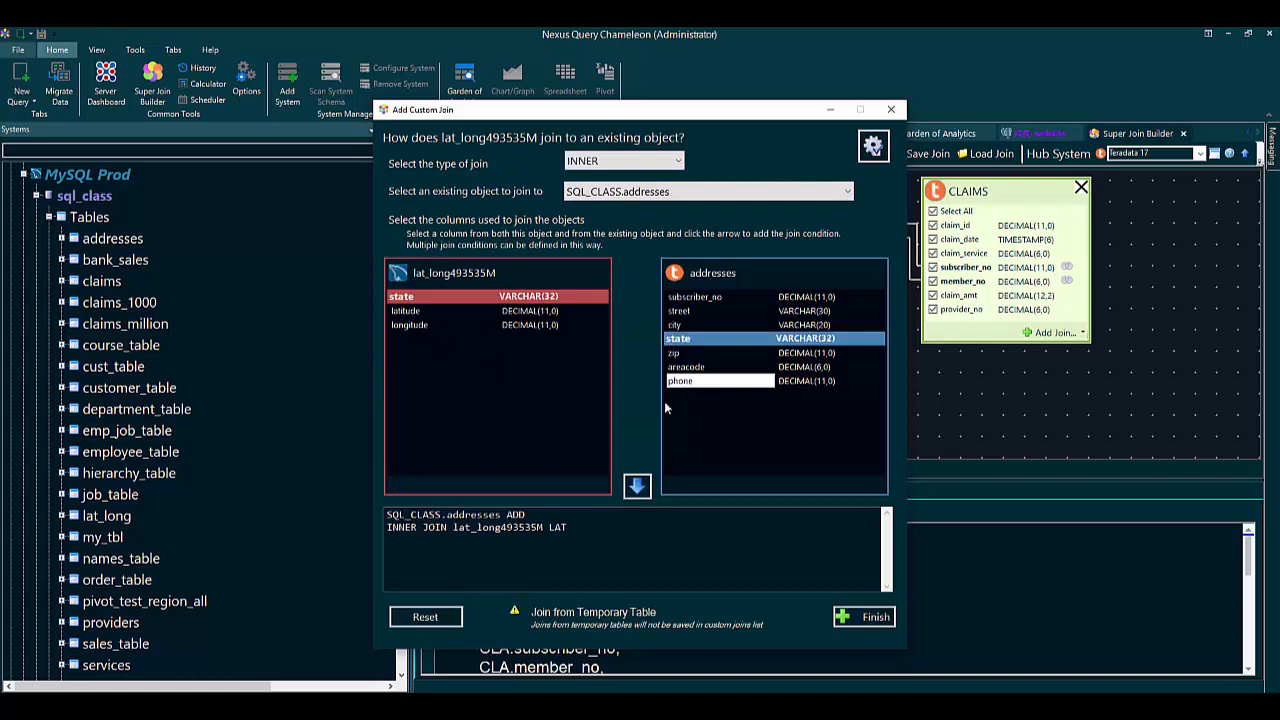
left_click(637, 486)
left_click(875, 618)
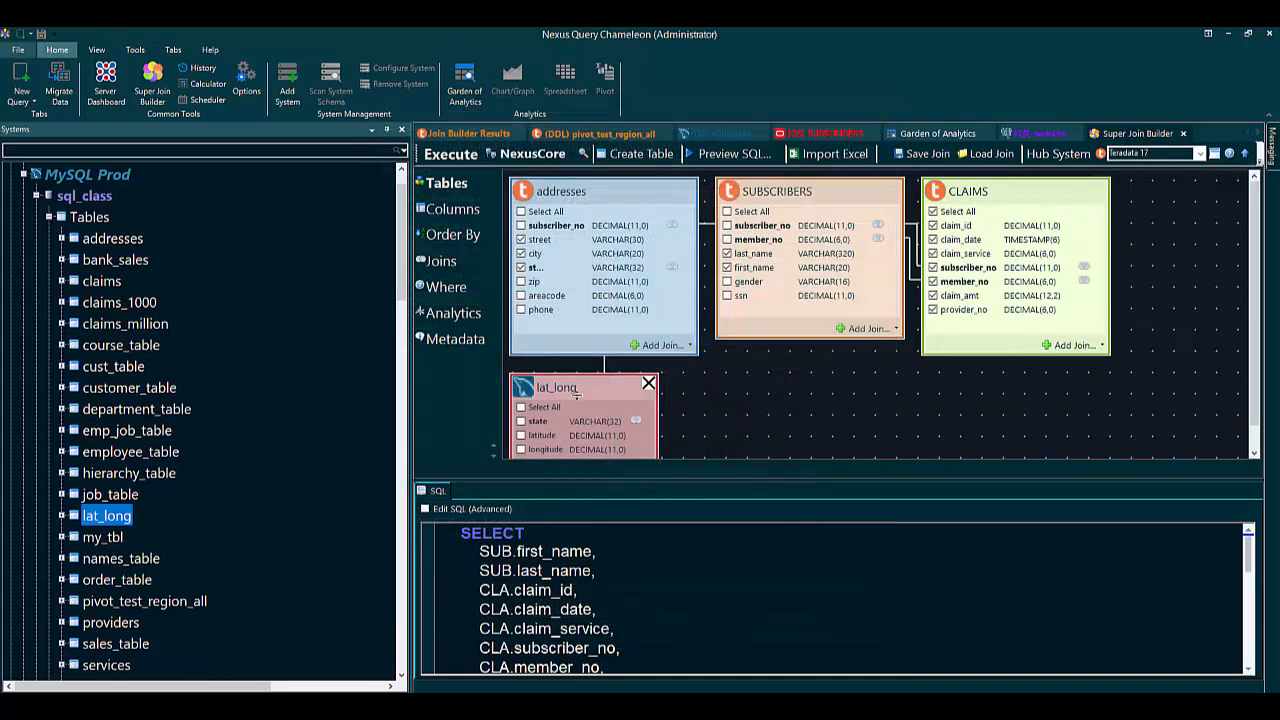
Include all lat_long columns in the report and execute the join on the Teradata 17 hub, returning all rows
left_click(520, 407)
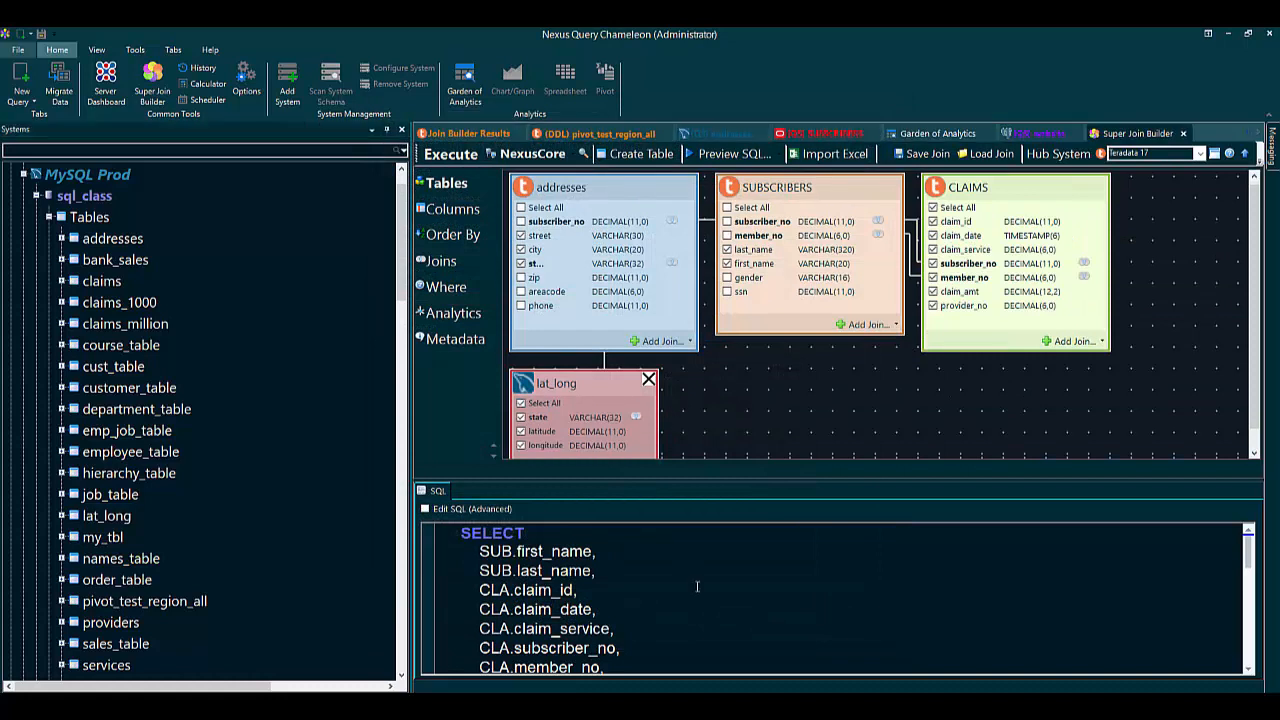
scroll(697, 586, "down", 3)
scroll(692, 584, "up", 3)
left_click(450, 154)
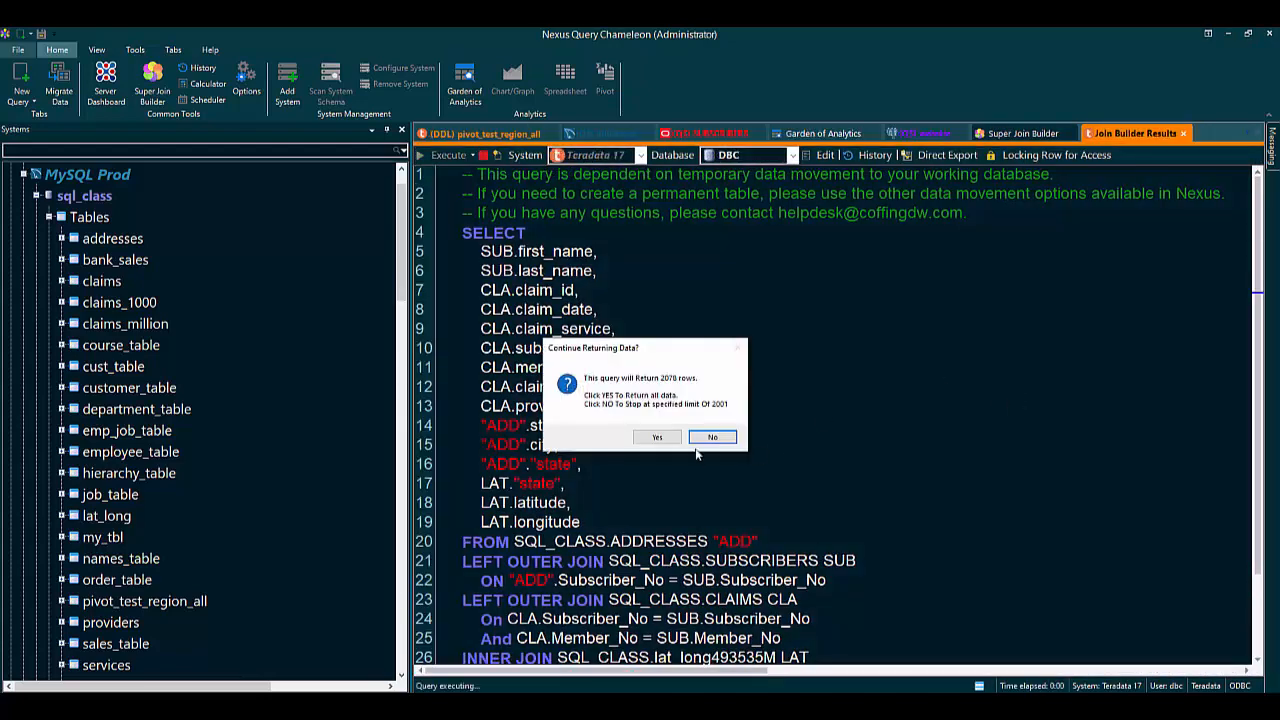
left_click(657, 437)
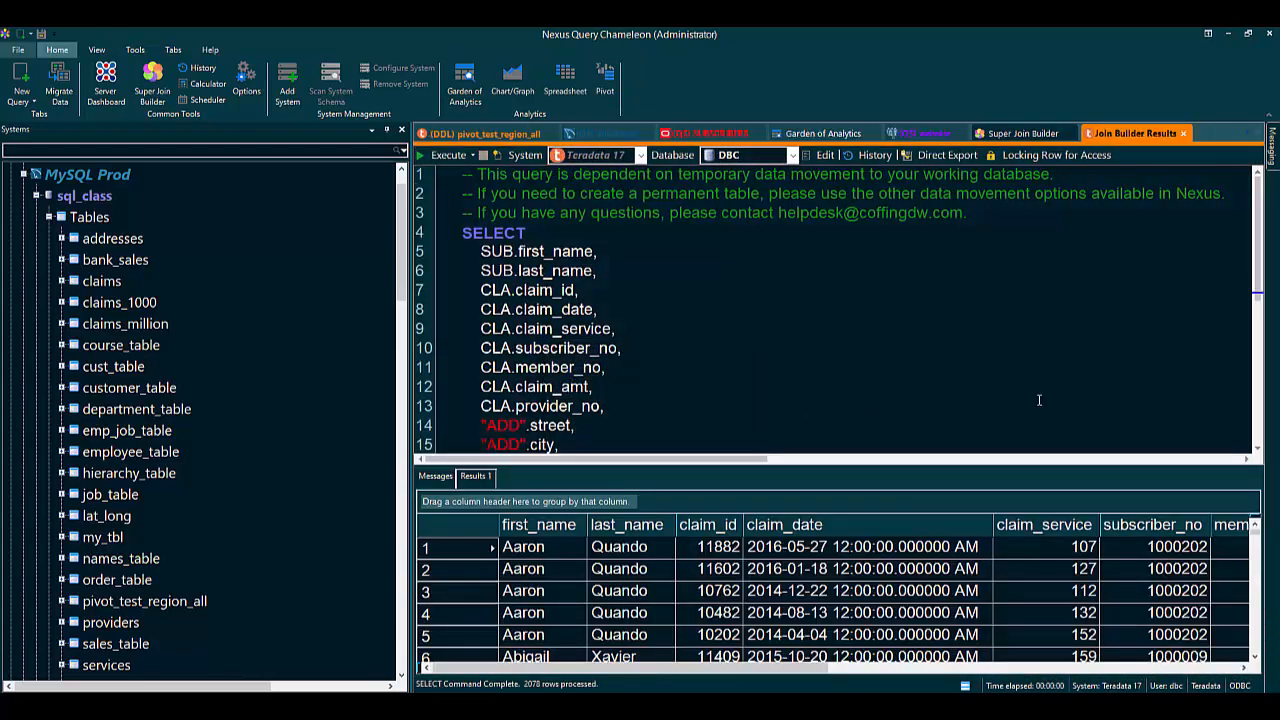
Change the join hub to MySQL Prod without editing the data movement options, and execute the join there, returning all rows
left_click(1031, 139)
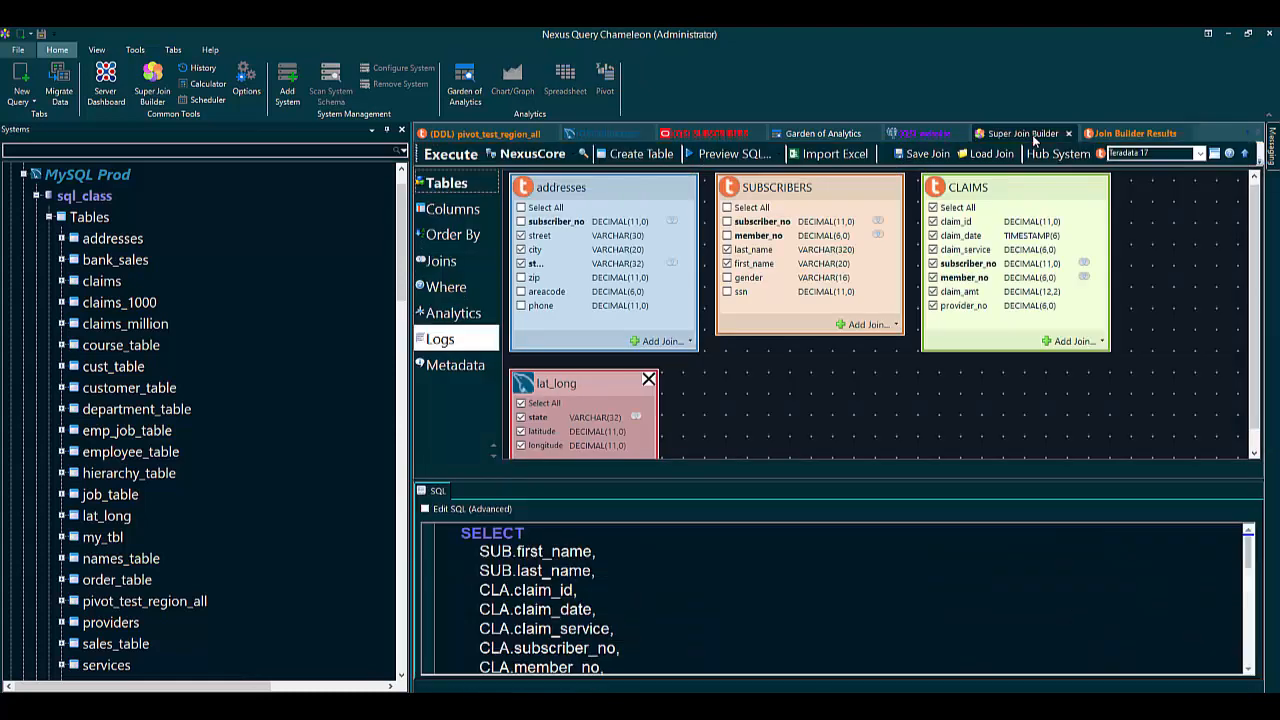
left_click(1201, 153)
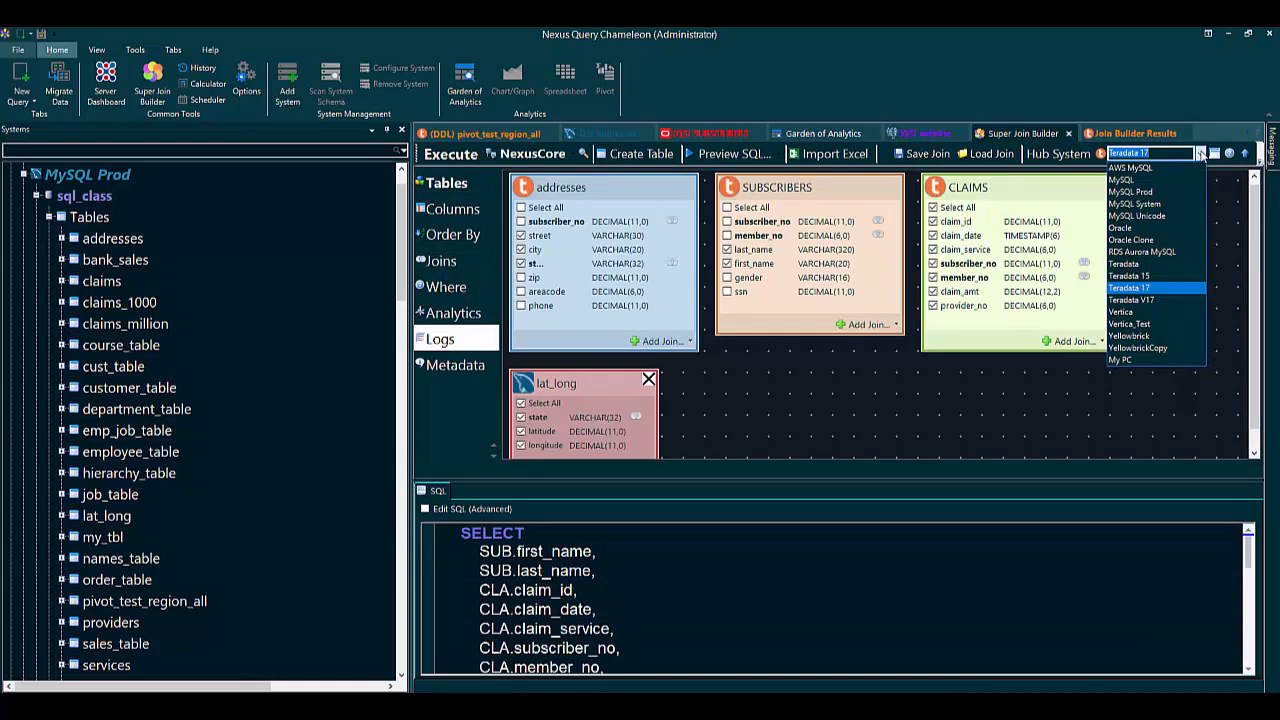
left_click(1145, 191)
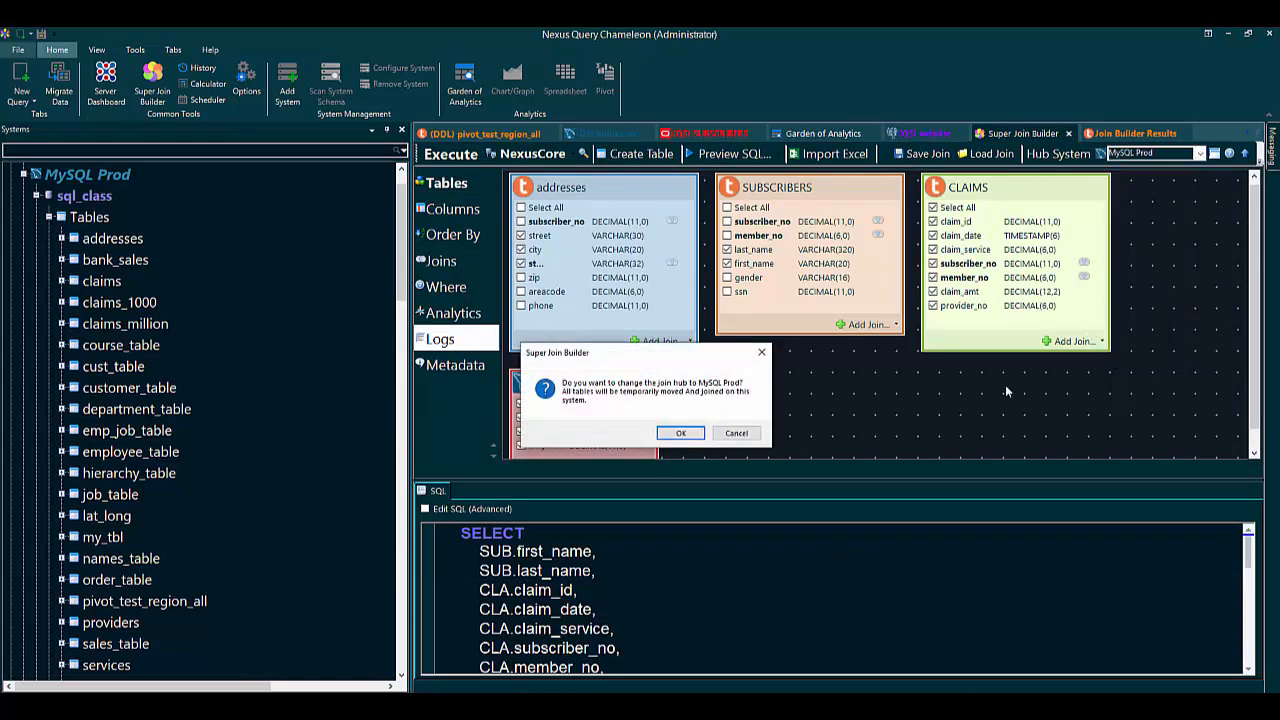
left_click(697, 438)
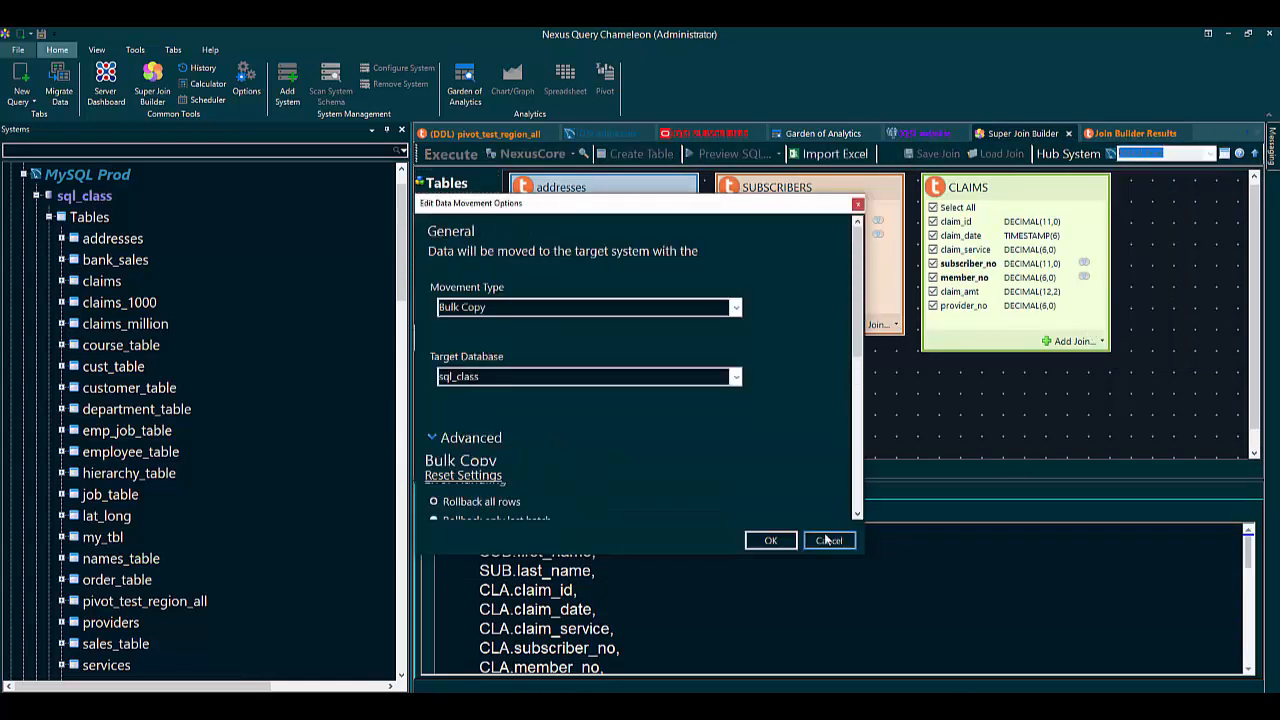
left_click(826, 540)
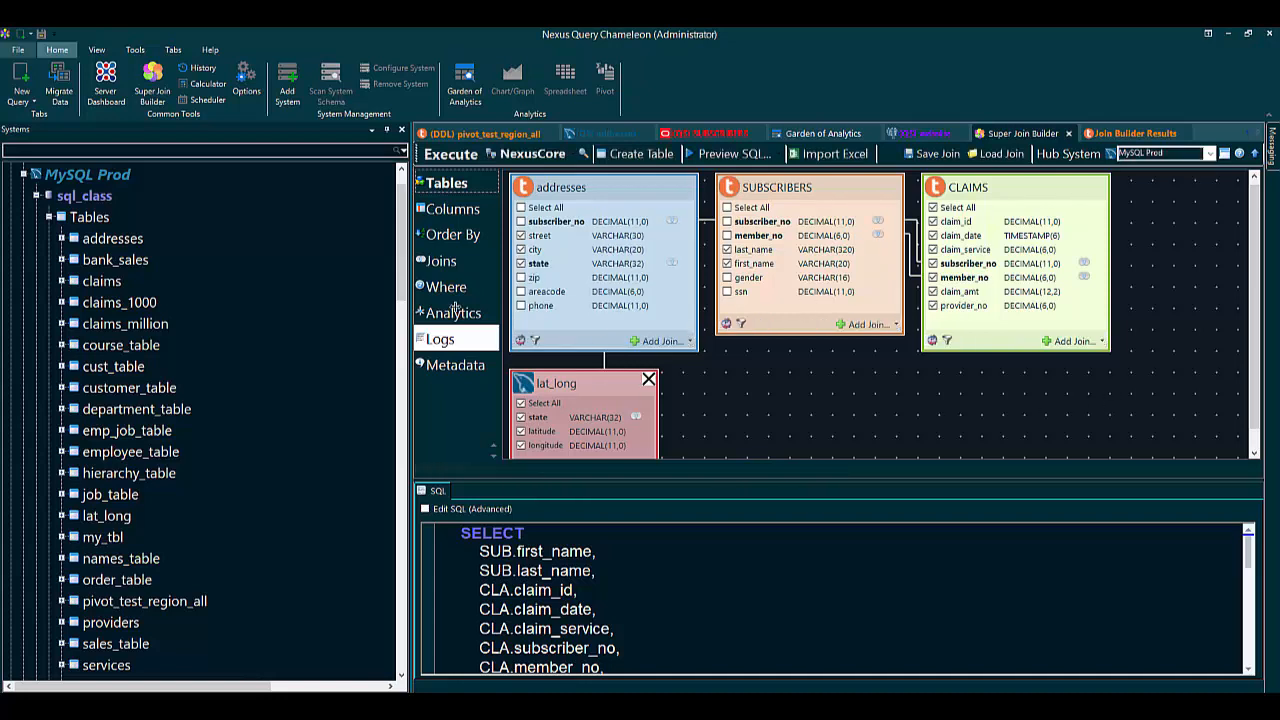
left_click(441, 154)
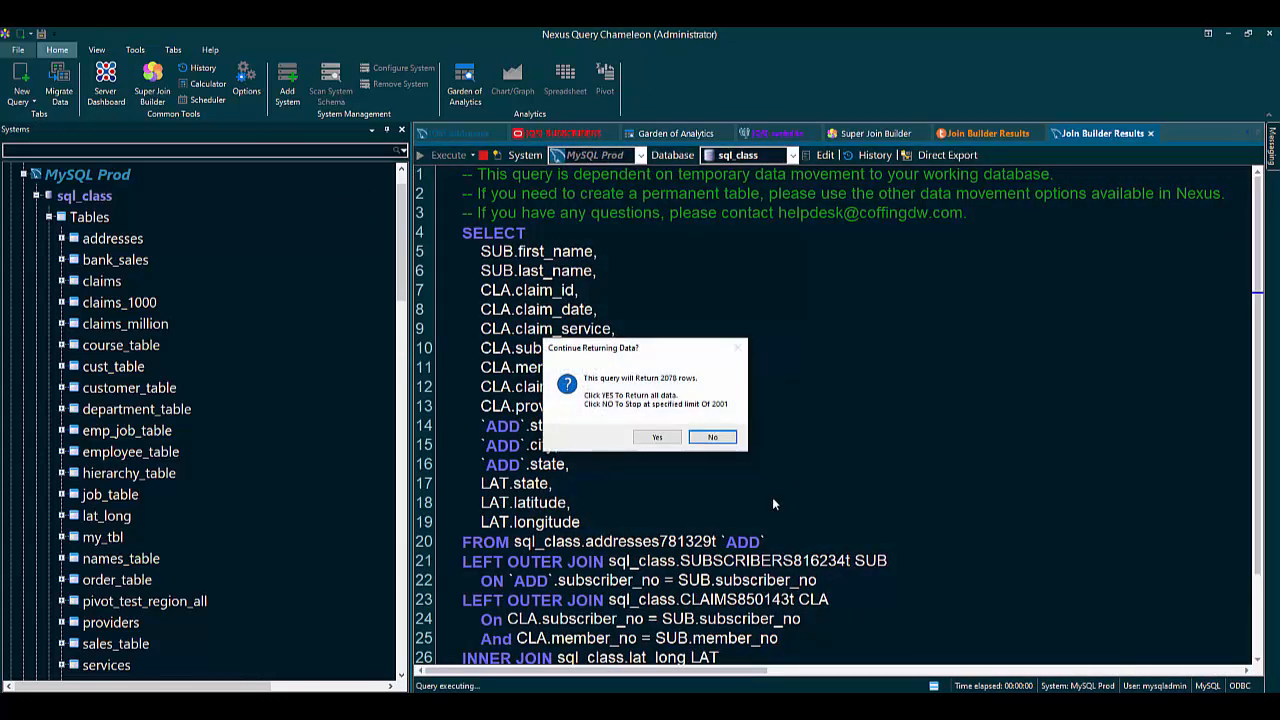
left_click(657, 437)
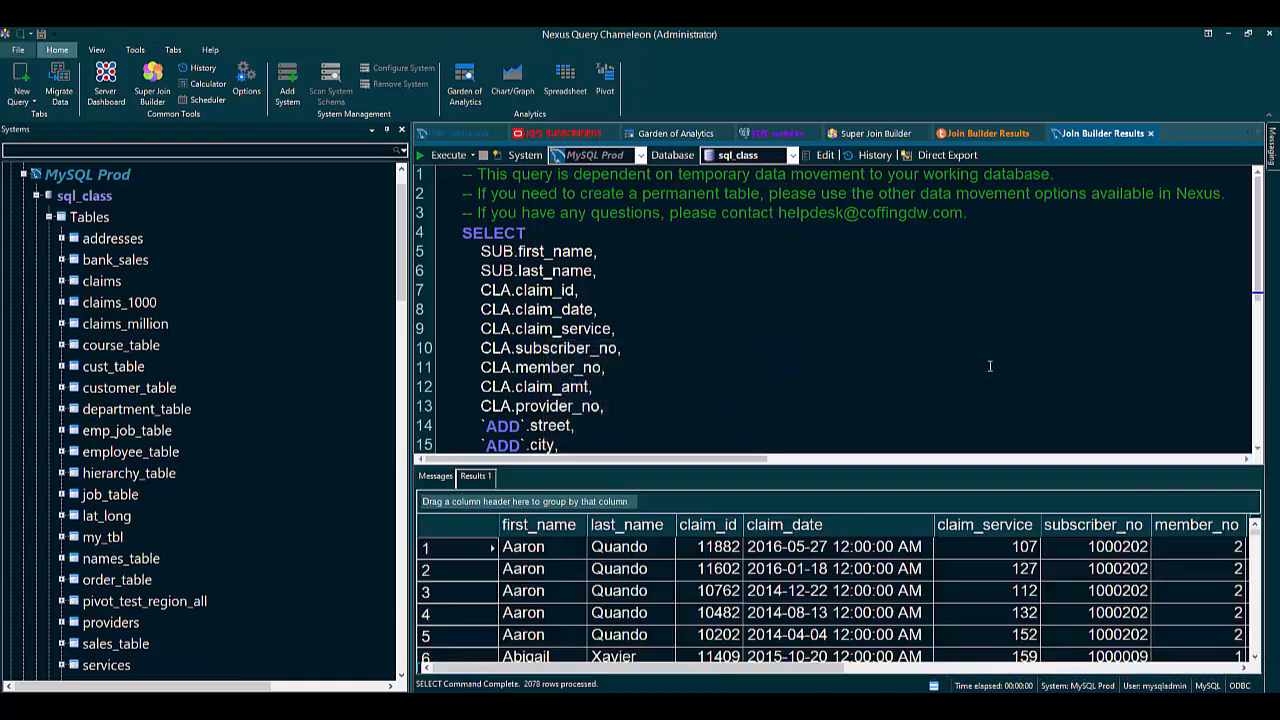
Change the join hub to My PC, accept moving the tables to the local machine, and execute the join locally
left_click(1150, 133)
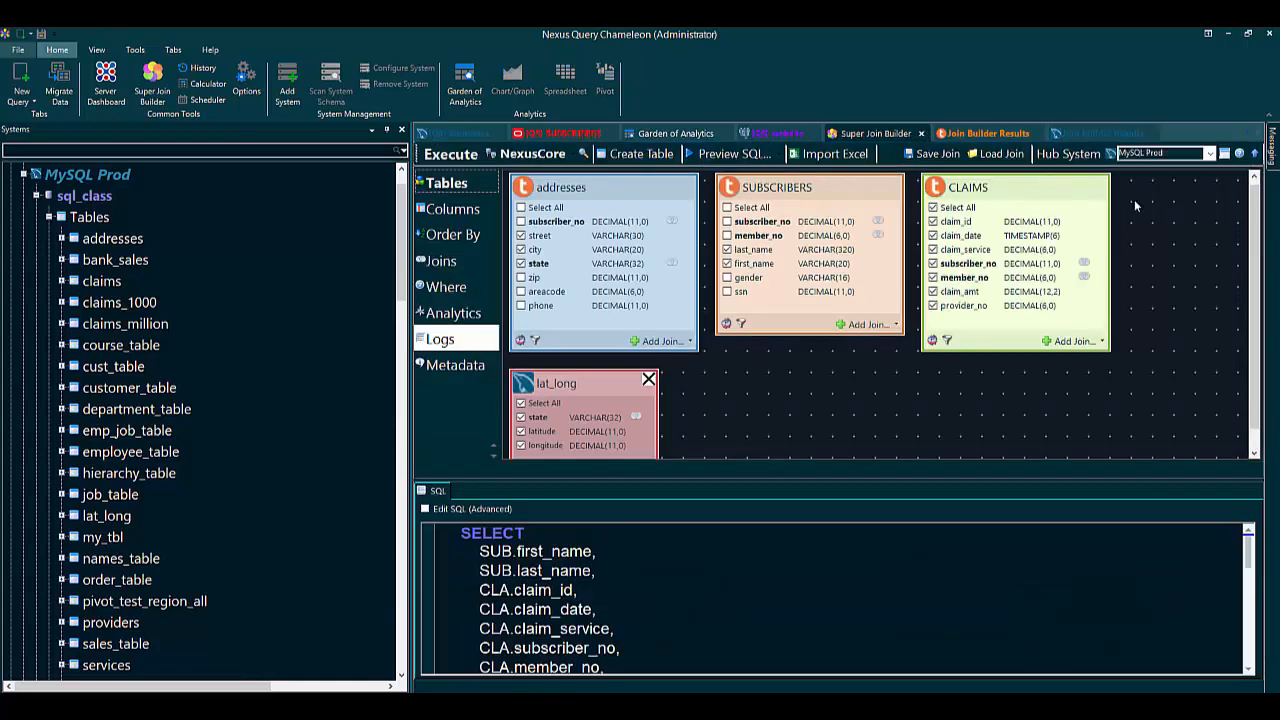
left_click(1209, 155)
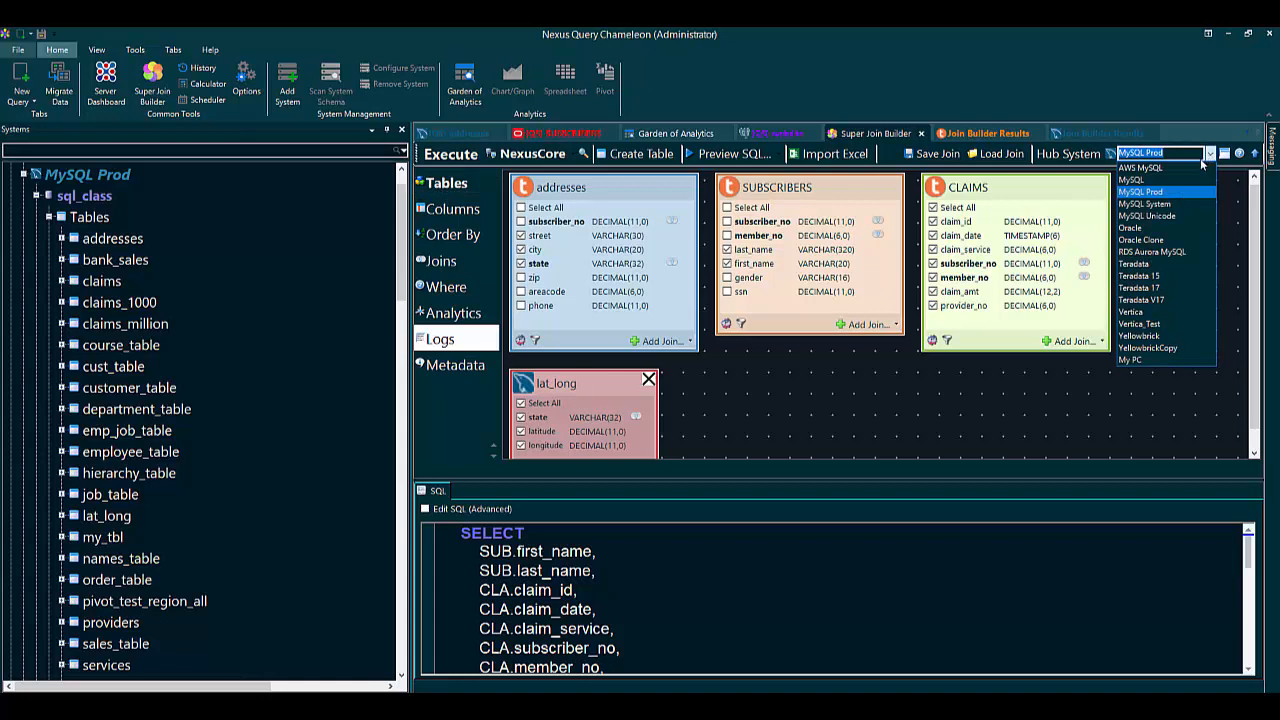
left_click(1145, 359)
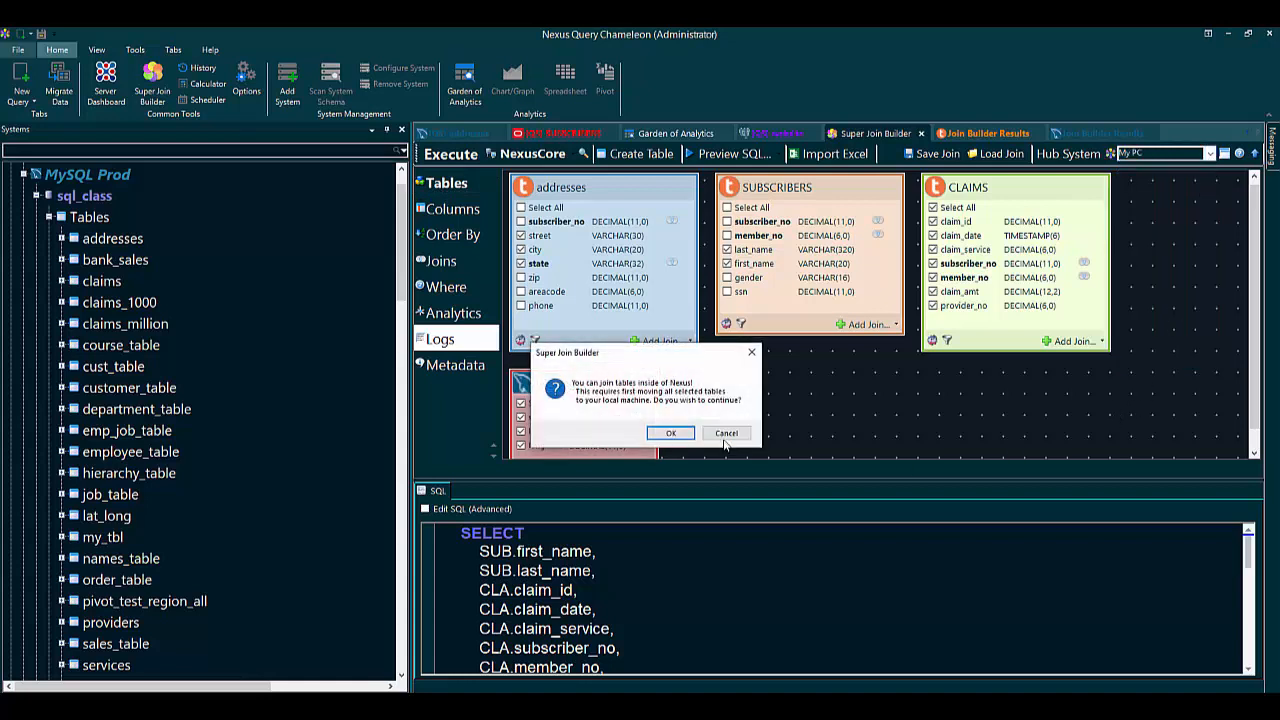
left_click(671, 433)
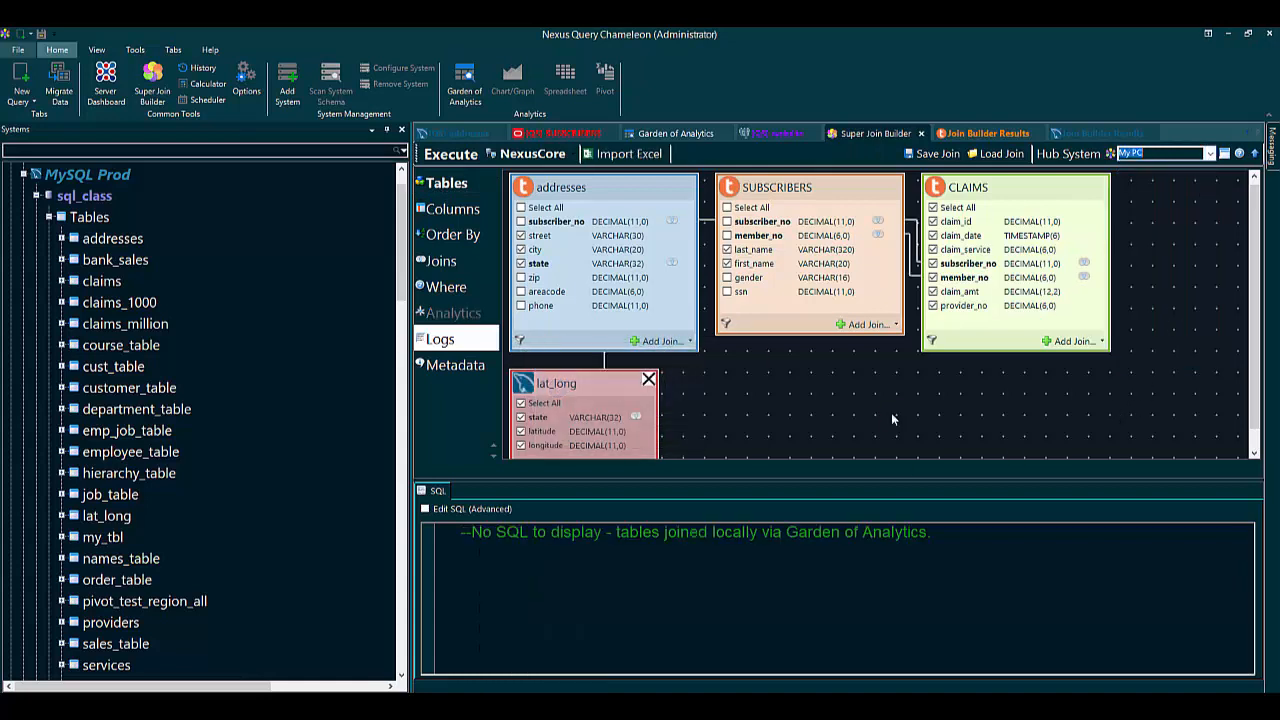
left_click(445, 155)
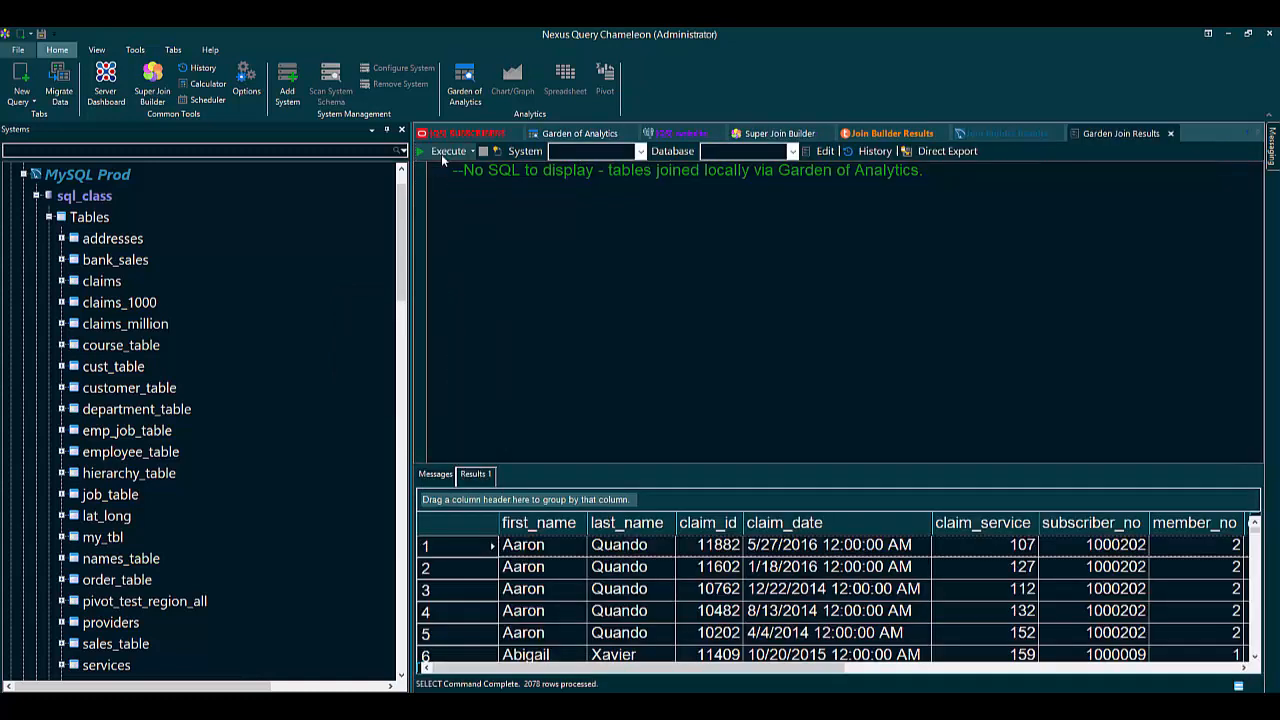
scroll(218, 254, "up", 1)
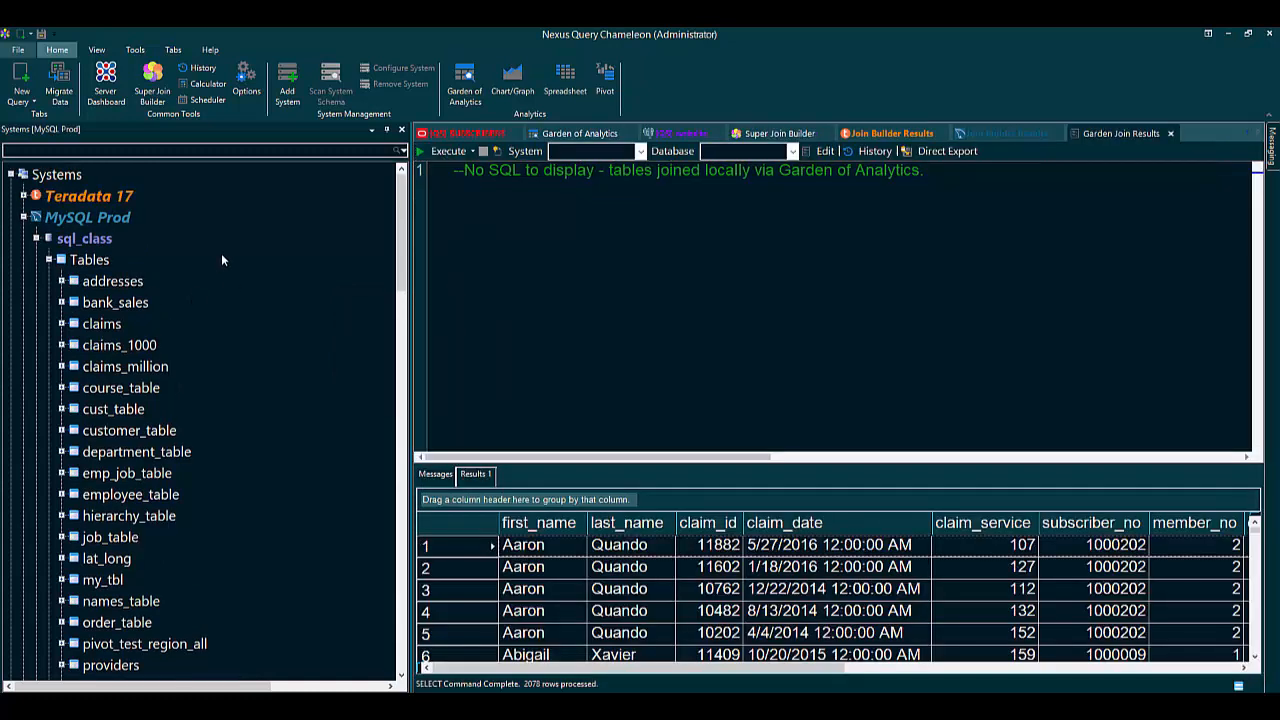